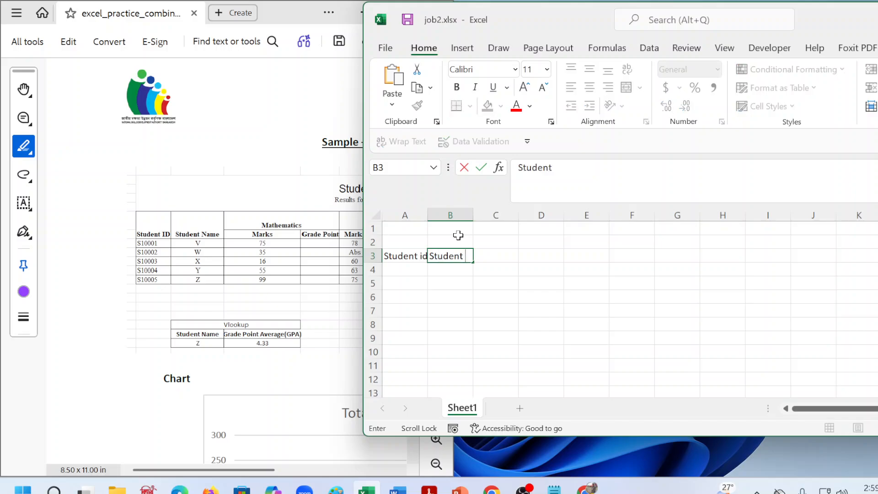
- Enter the heading "Student Name" in cell B3 and widen column B slightly
text(ent Name)
click(469, 310)
drag(474, 215, 478, 216)
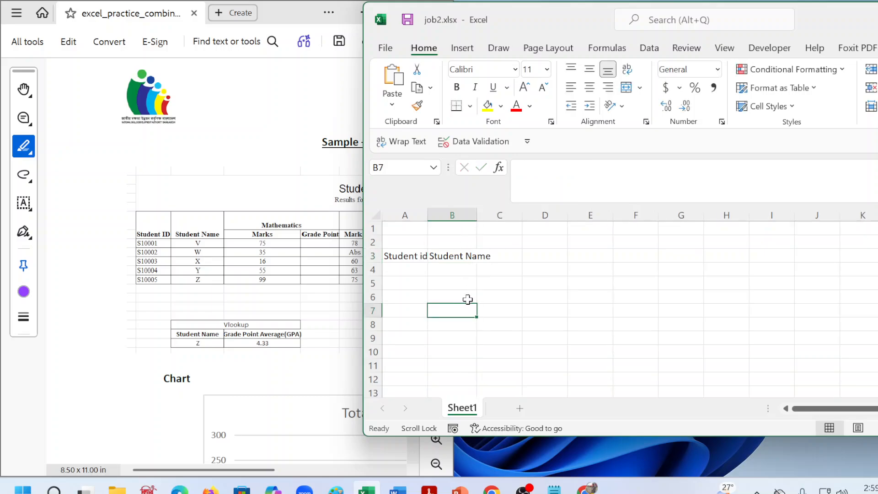
click(468, 298)
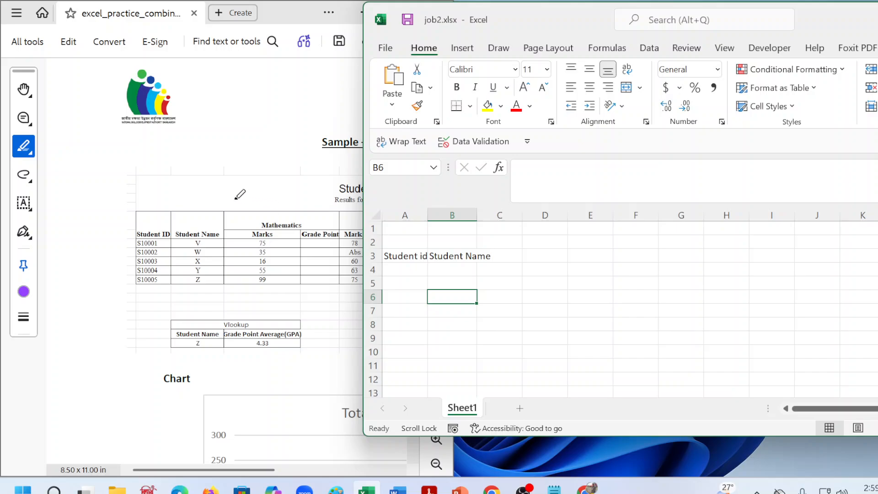
- Switch to the sample PDF to examine the Student Result Sheet's subject columns, and return to the Excel worksheet
click(109, 210)
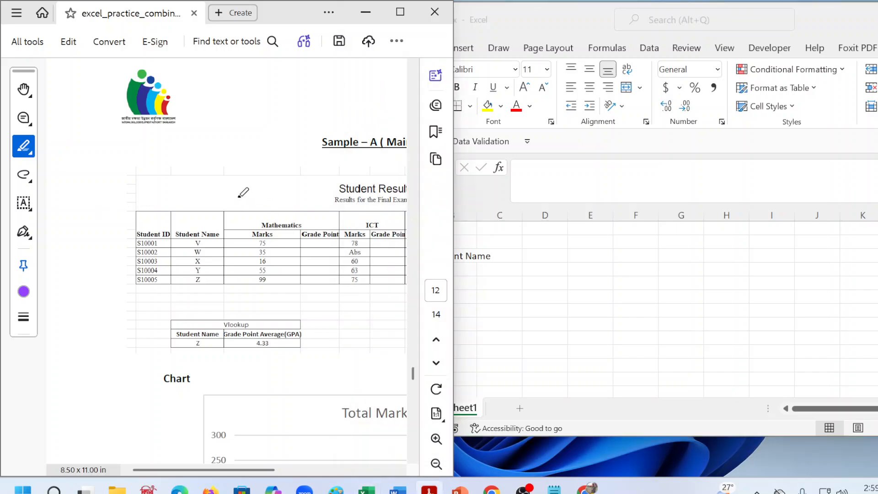
drag(238, 195, 239, 179)
scroll(234, 456, right, 4)
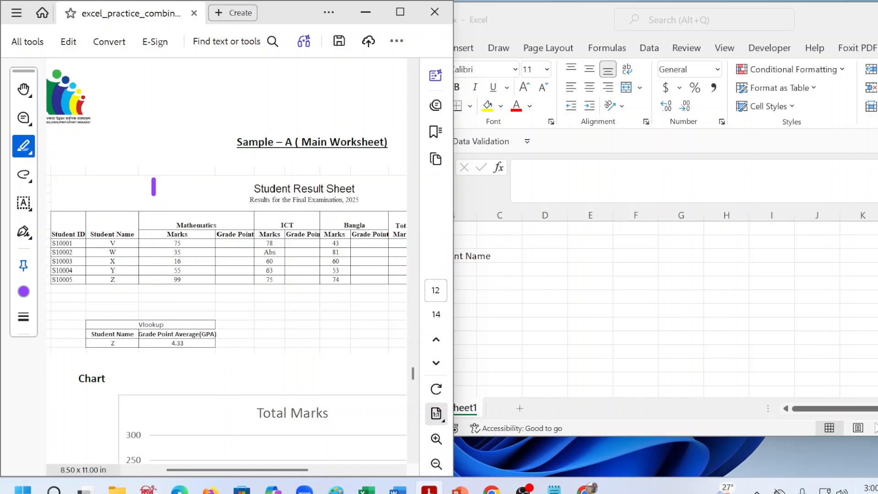
click(859, 417)
click(486, 241)
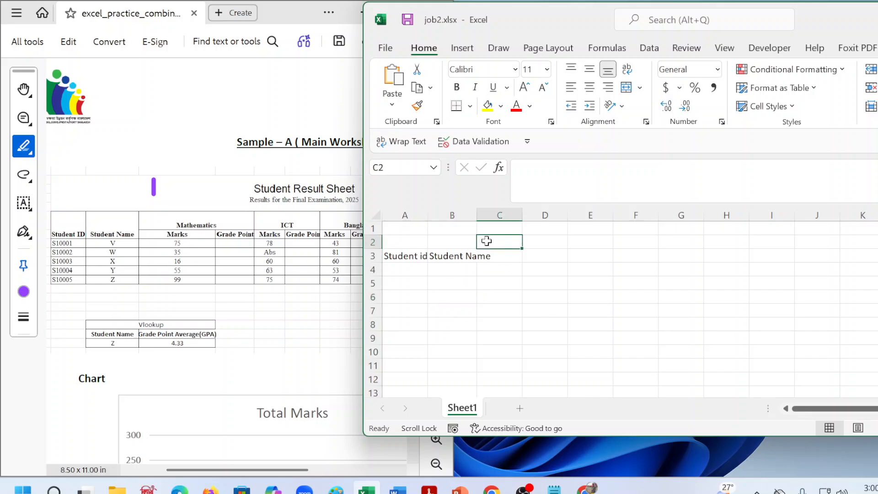
click(500, 255)
click(503, 269)
click(457, 270)
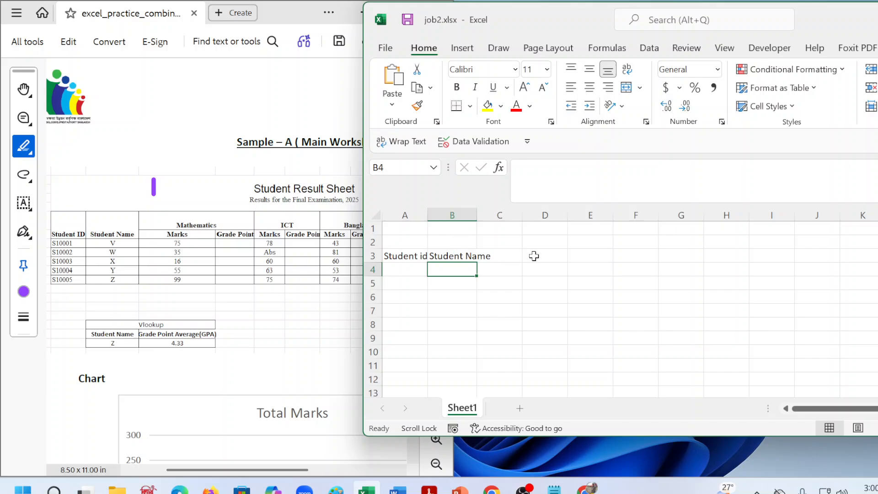
click(503, 270)
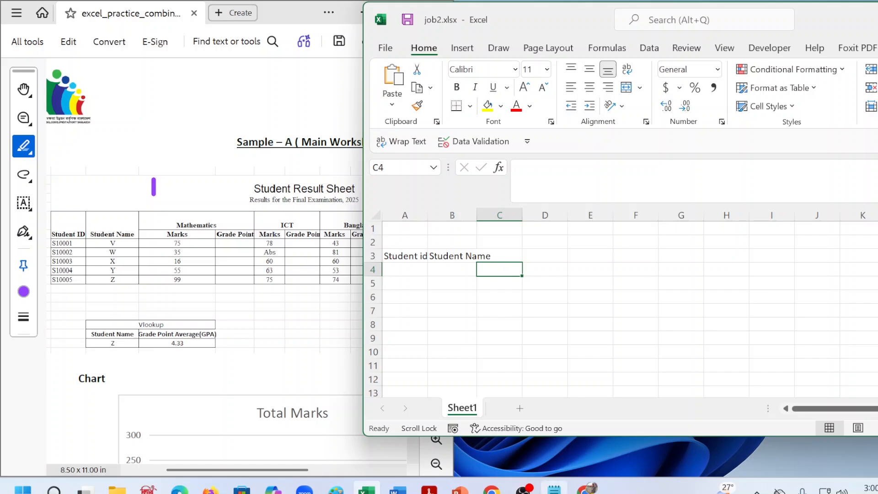
click(554, 490)
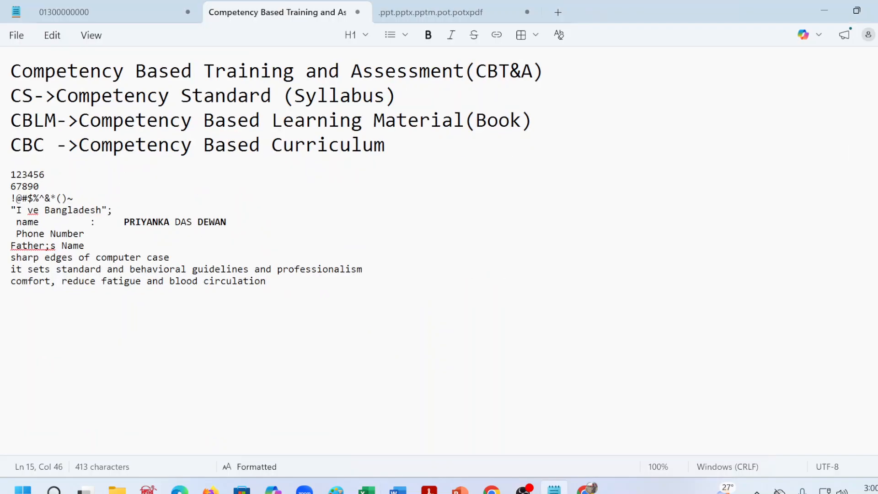
click(427, 9)
click(527, 13)
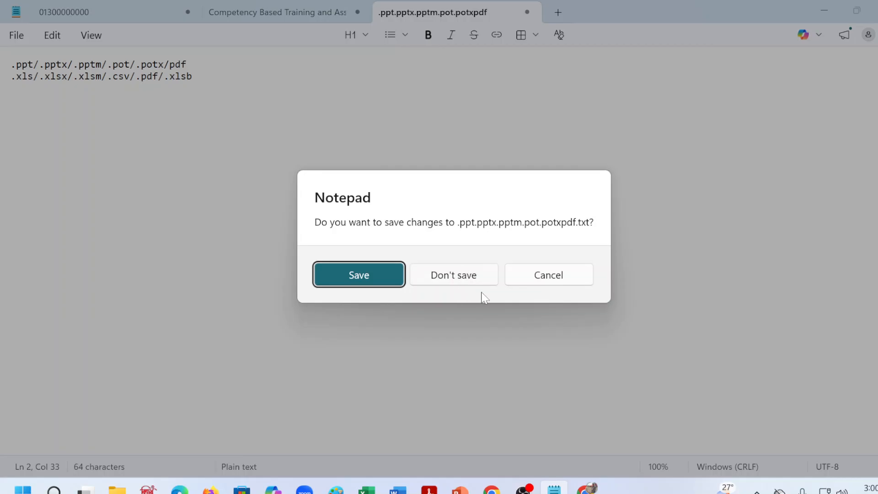
click(577, 284)
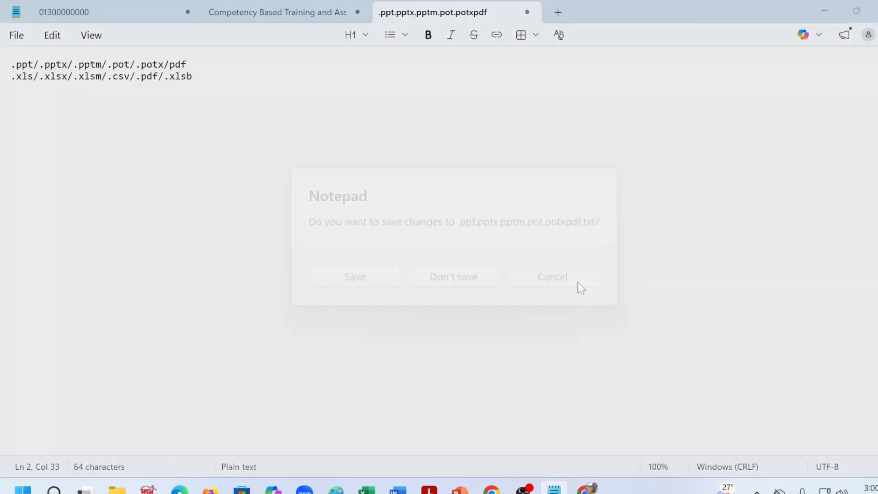
click(828, 9)
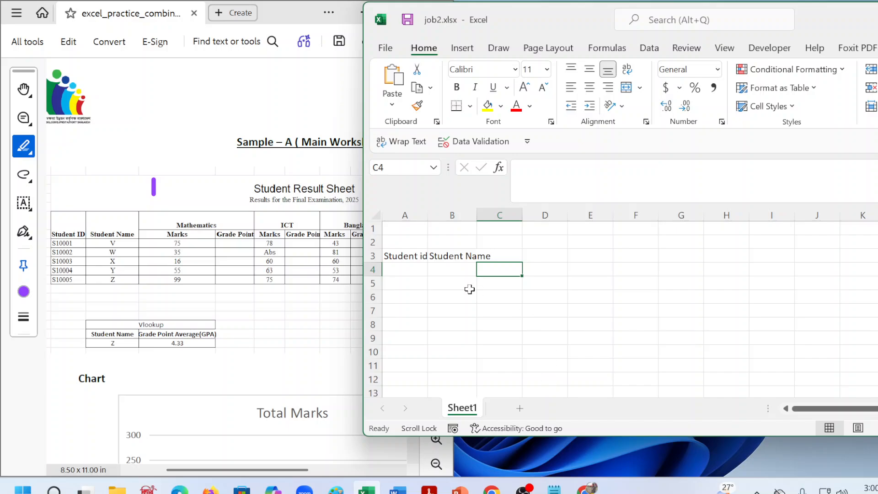
click(451, 214)
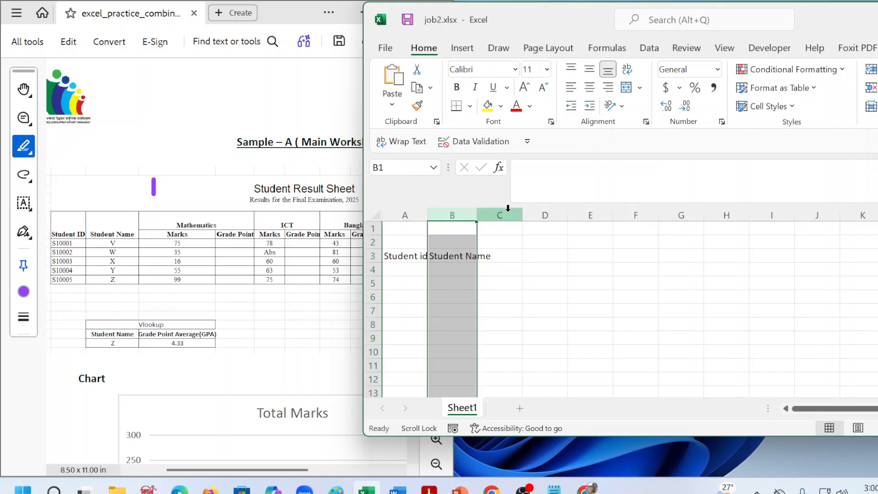
click(504, 256)
click(419, 255)
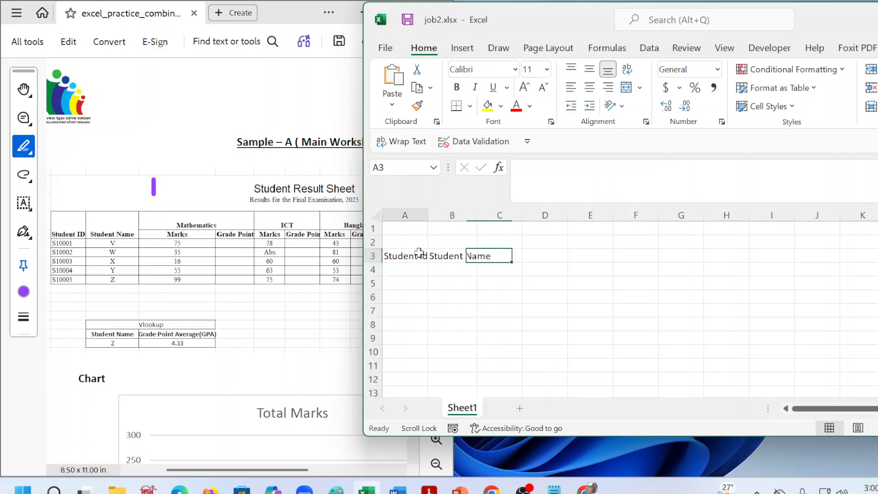
drag(563, 168, 467, 189)
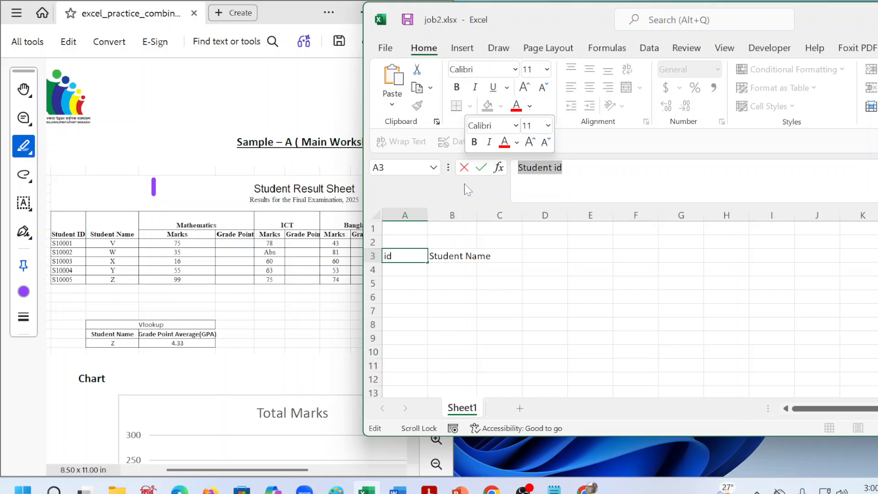
click(426, 240)
- Insert two empty columns before the Student id column
click(413, 214)
right_click(417, 213)
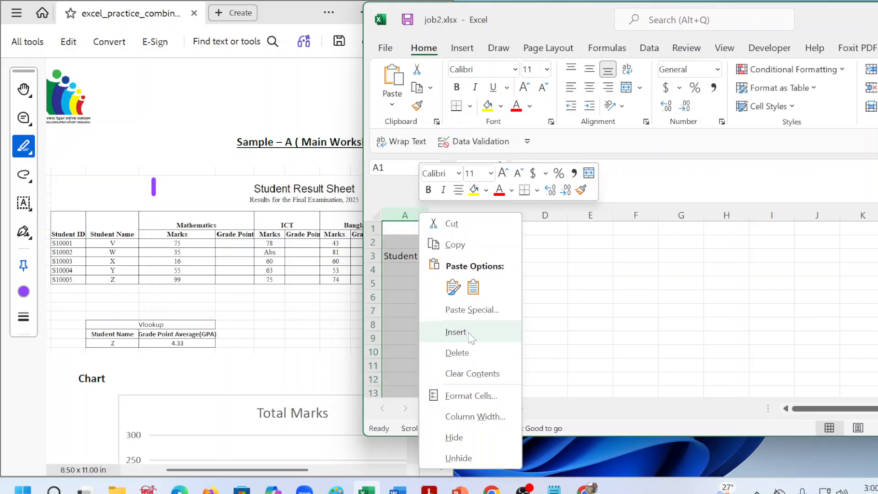
click(456, 332)
click(454, 211)
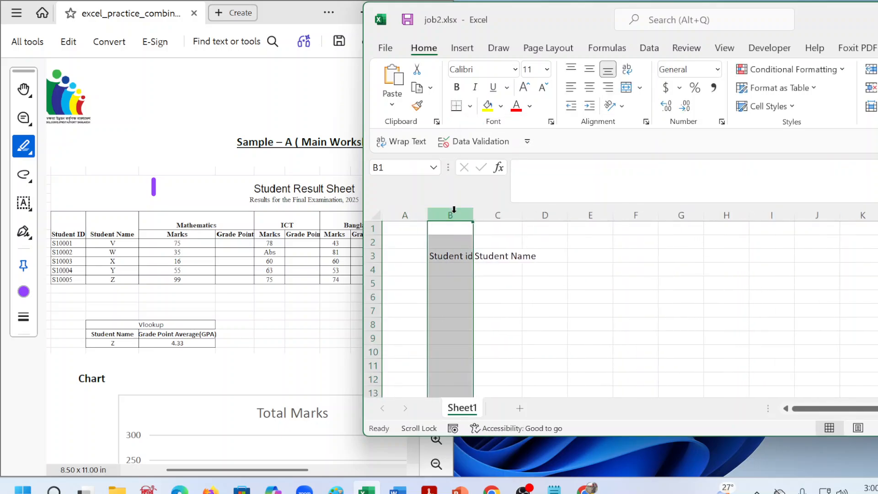
right_click(454, 209)
click(497, 328)
click(470, 266)
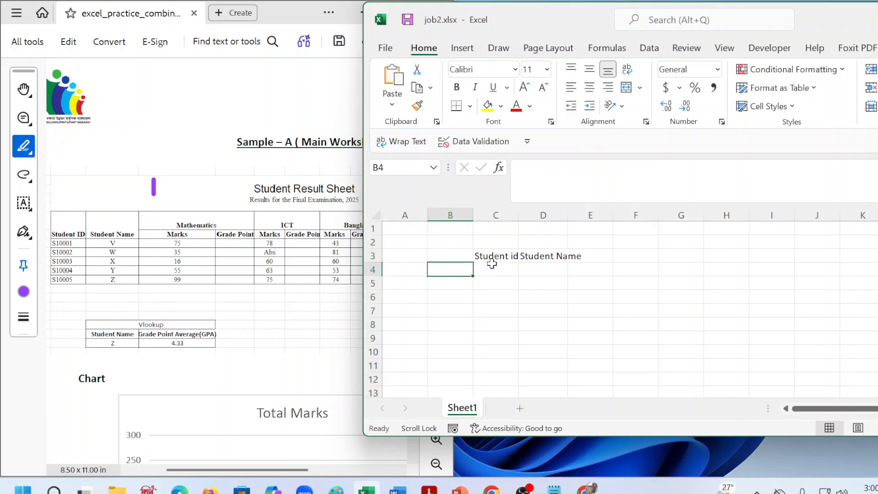
click(492, 266)
click(690, 265)
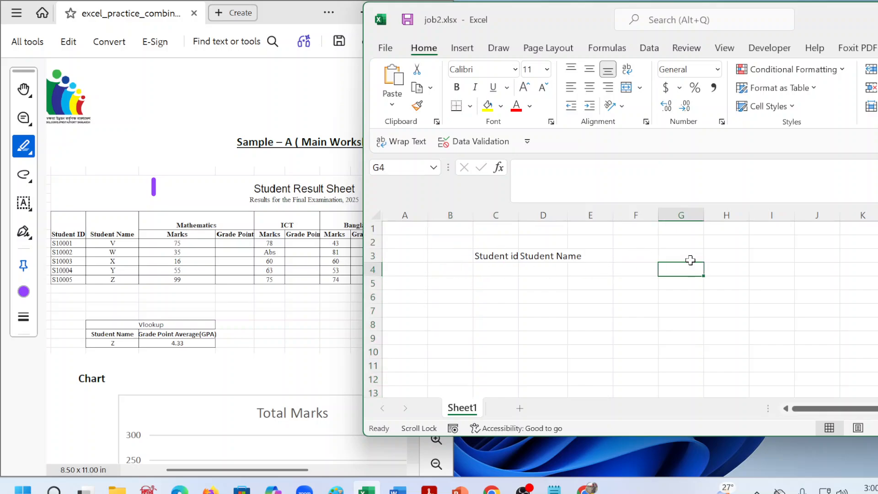
click(503, 266)
click(429, 267)
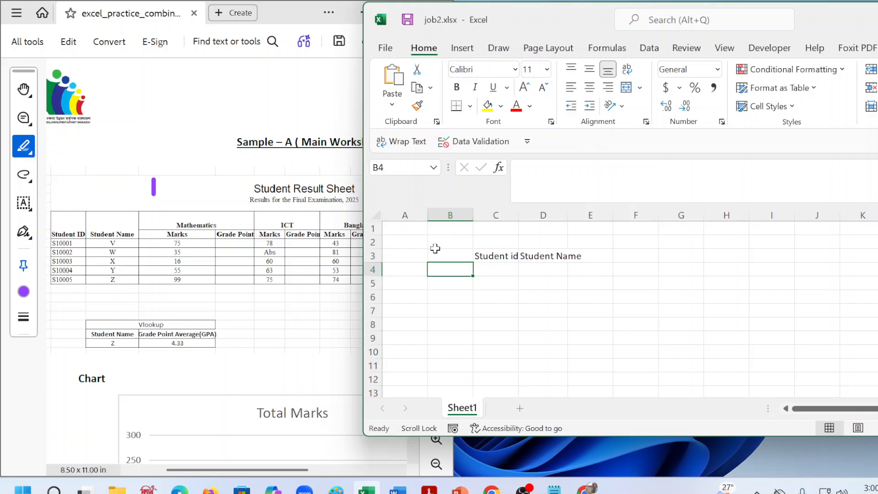
click(396, 245)
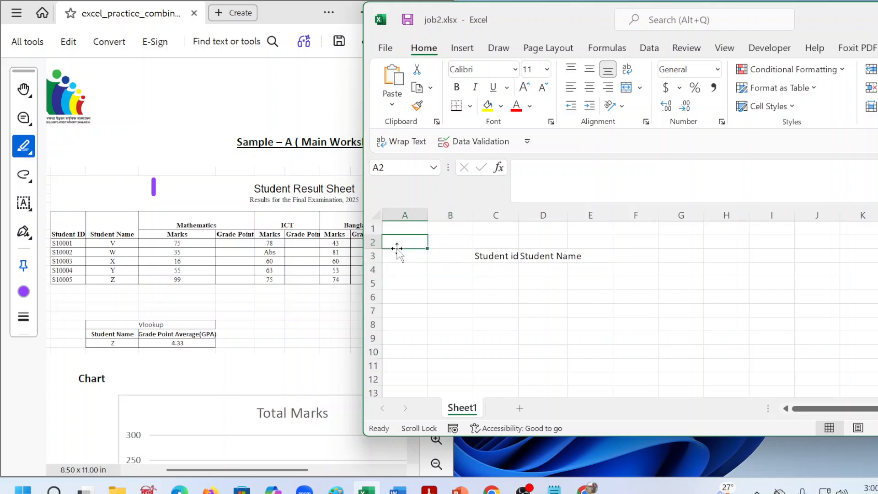
click(400, 253)
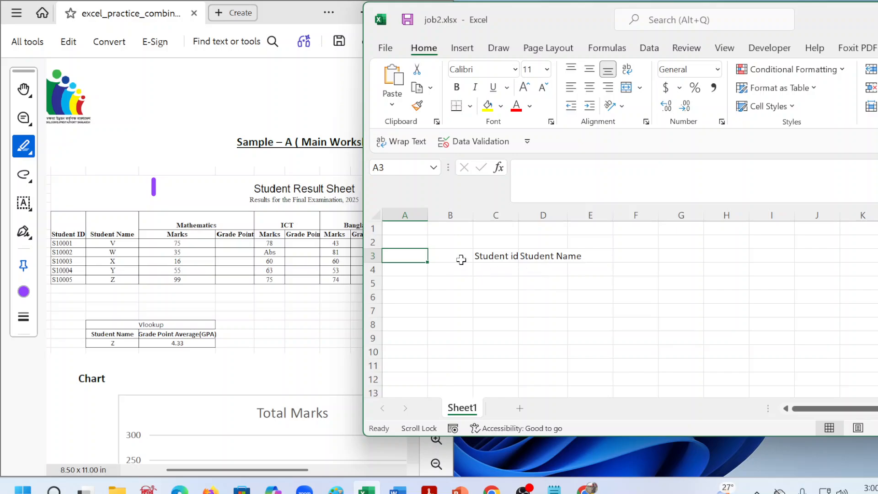
click(446, 267)
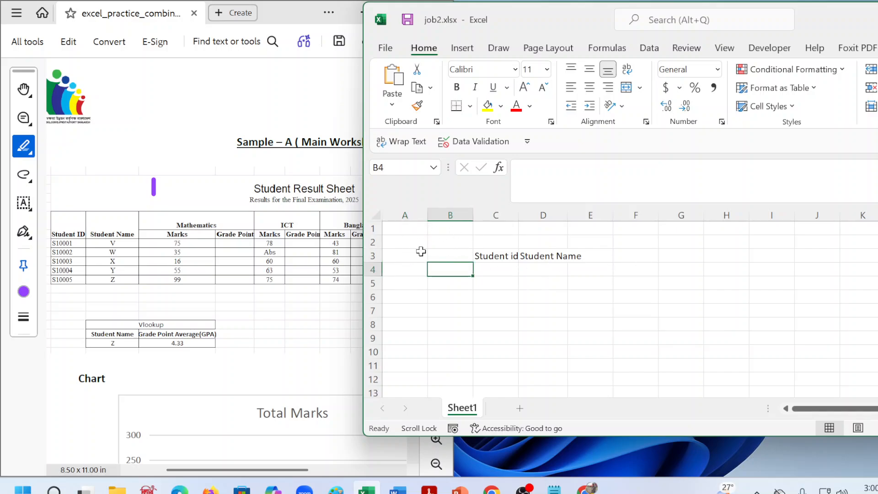
click(476, 229)
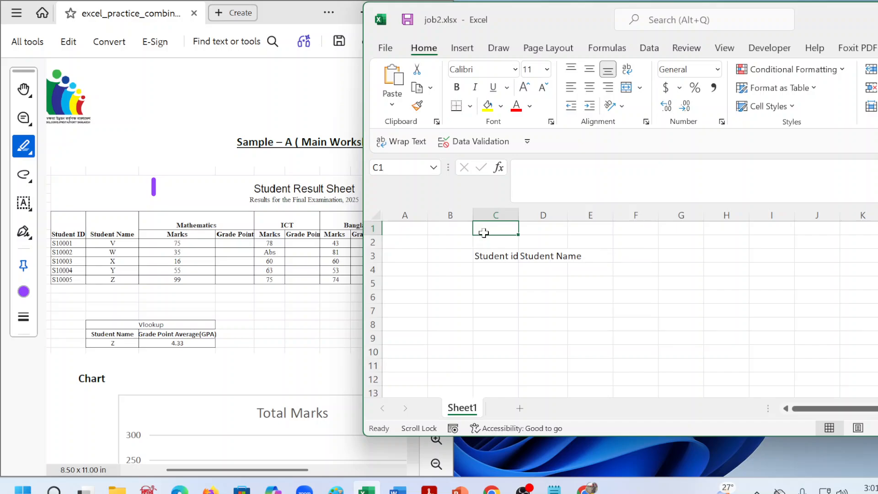
click(485, 241)
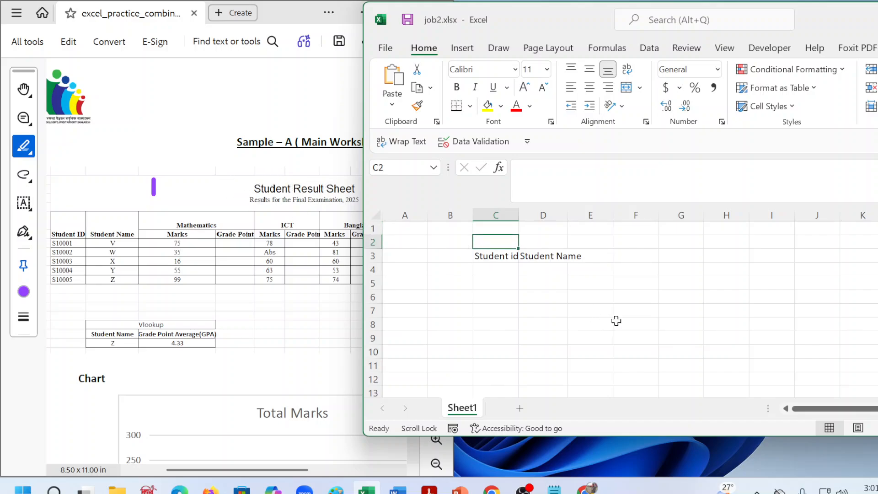
- Insert an entire row above row 1 from cell C1
click(501, 227)
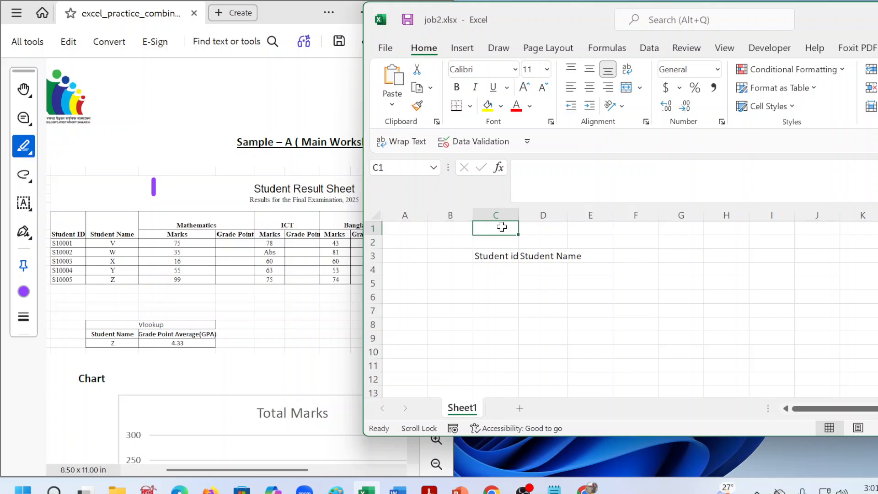
right_click(502, 227)
click(528, 228)
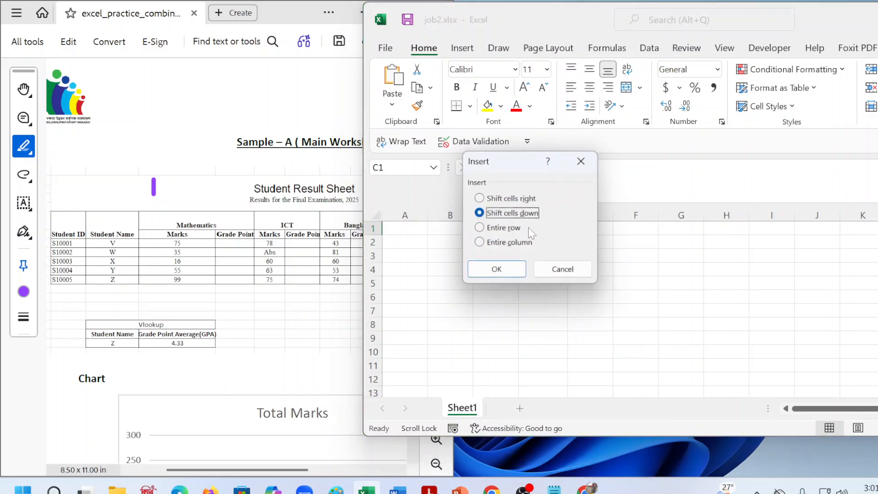
click(496, 232)
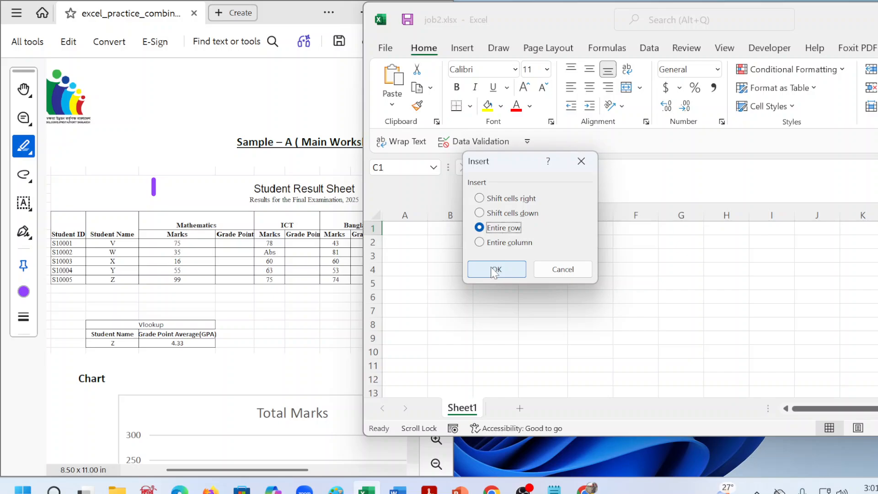
click(493, 270)
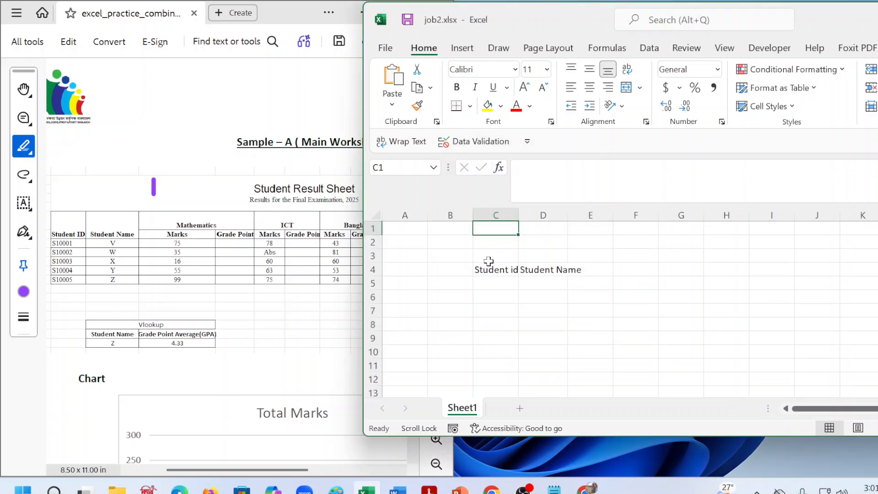
- Insert an empty column at column C, before the Student id heading
click(457, 258)
click(500, 222)
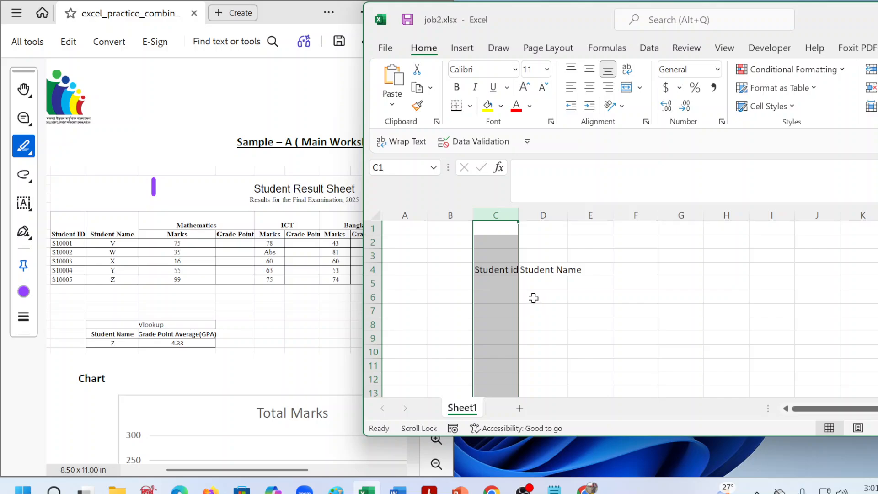
right_click(496, 213)
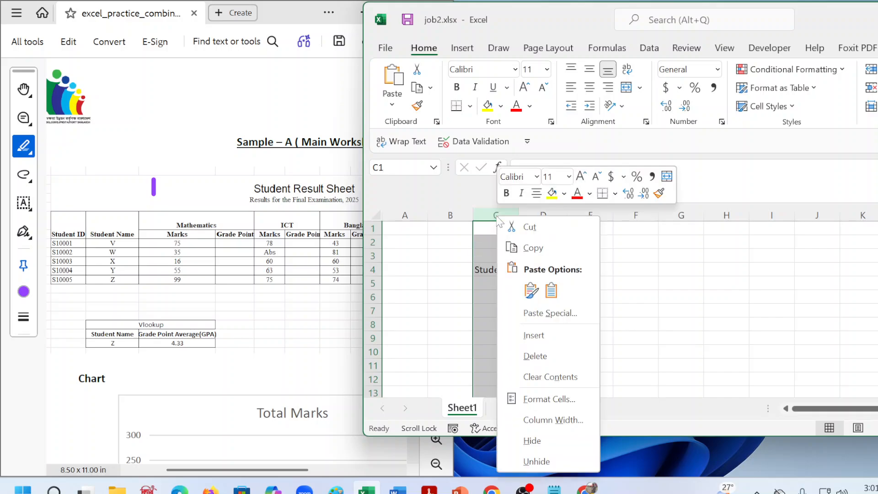
click(566, 337)
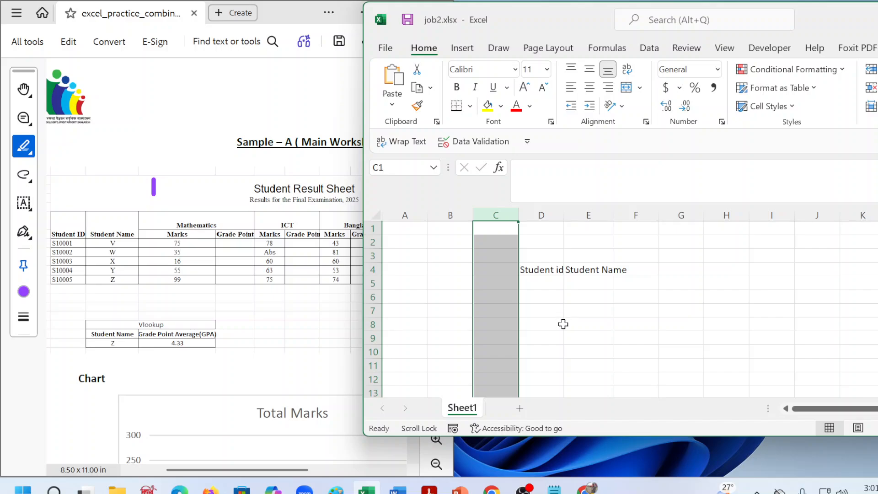
- Undo the row insertion and all three column insertions
key(ctrl+z)
key(ctrl+z)
key(ctrl+z)
key(ctrl+z)
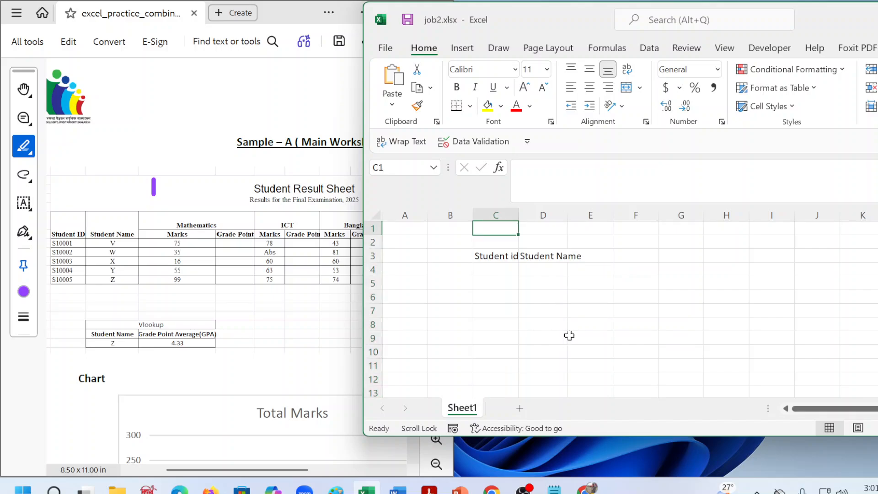
click(488, 269)
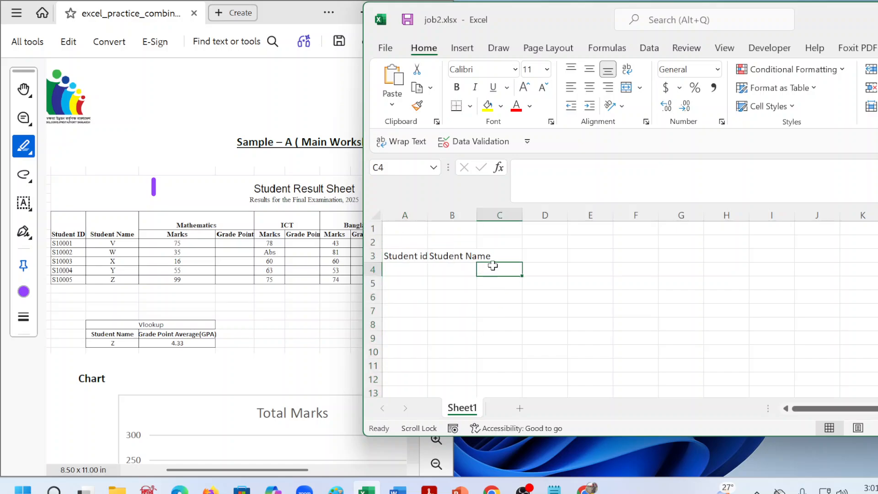
click(504, 257)
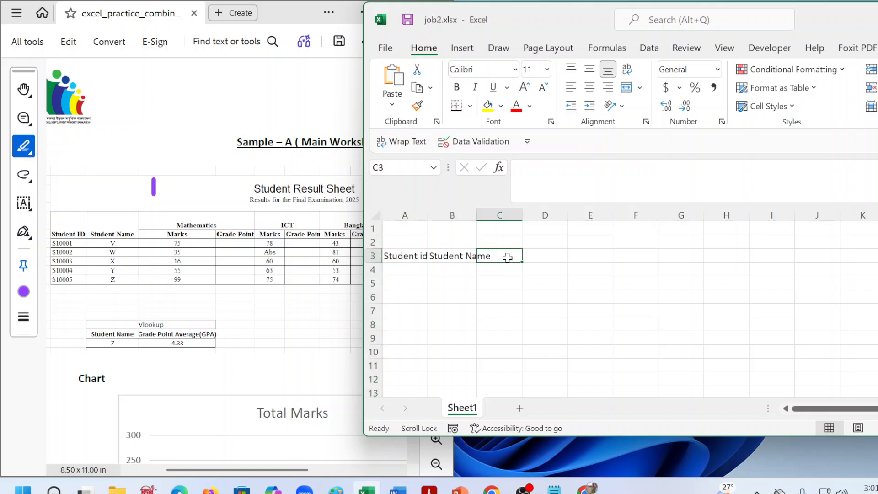
click(439, 258)
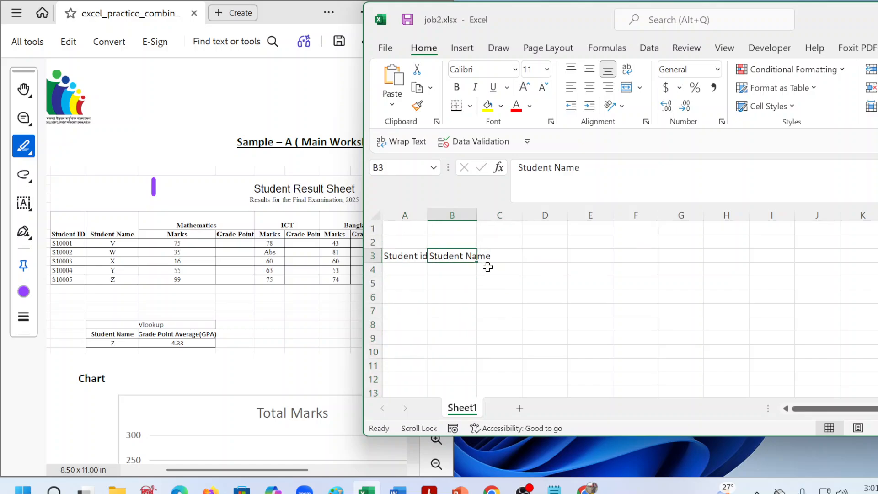
click(524, 259)
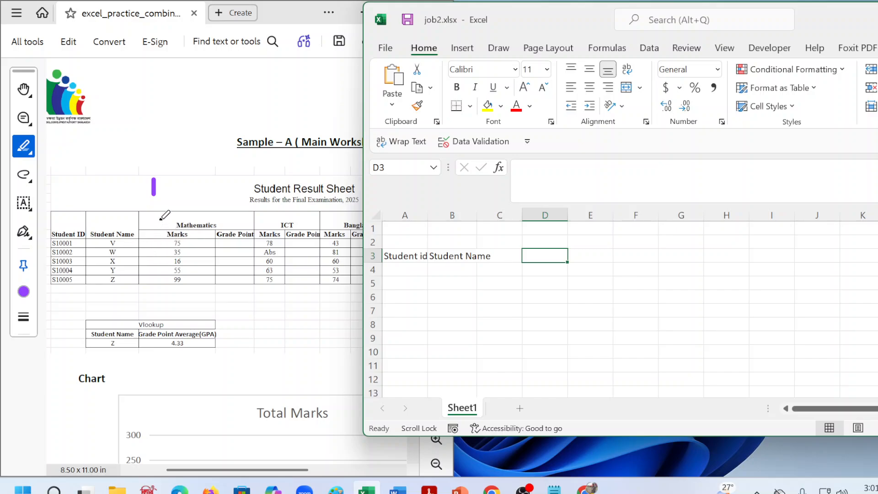
click(498, 254)
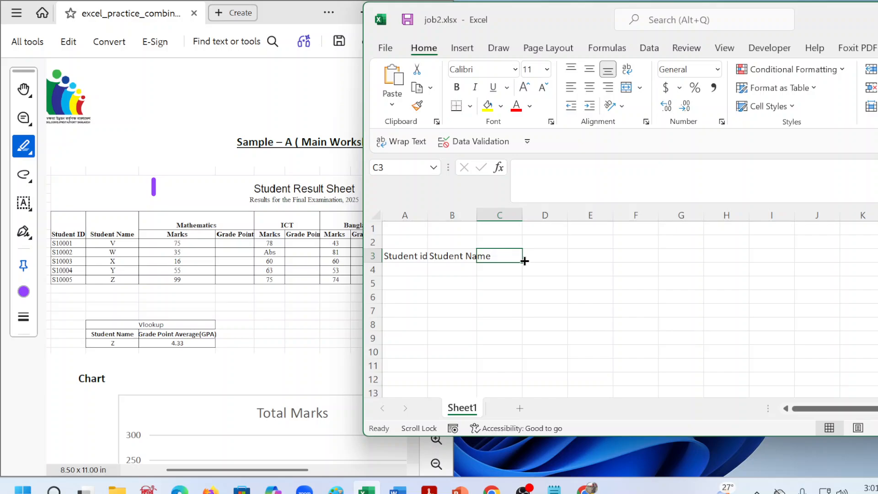
click(504, 271)
click(505, 255)
click(502, 271)
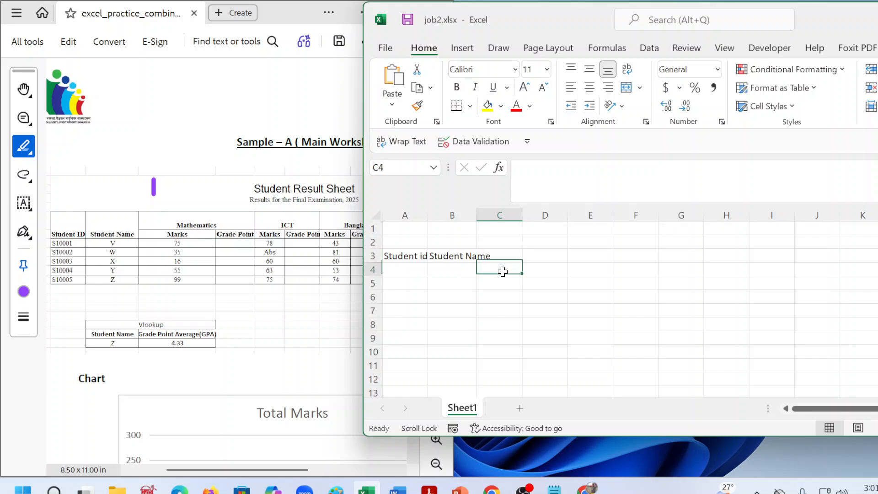
click(505, 256)
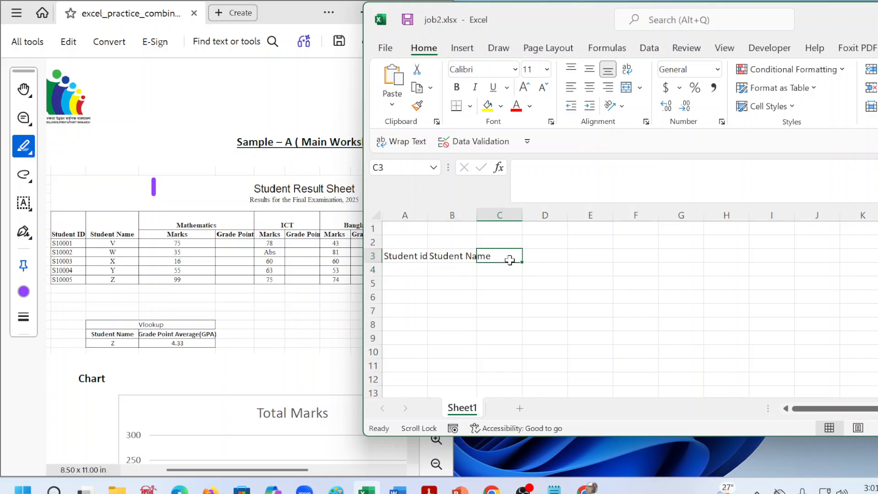
- Turn on text wrapping for the heading row cells A3 through Y3
drag(402, 256, 773, 256)
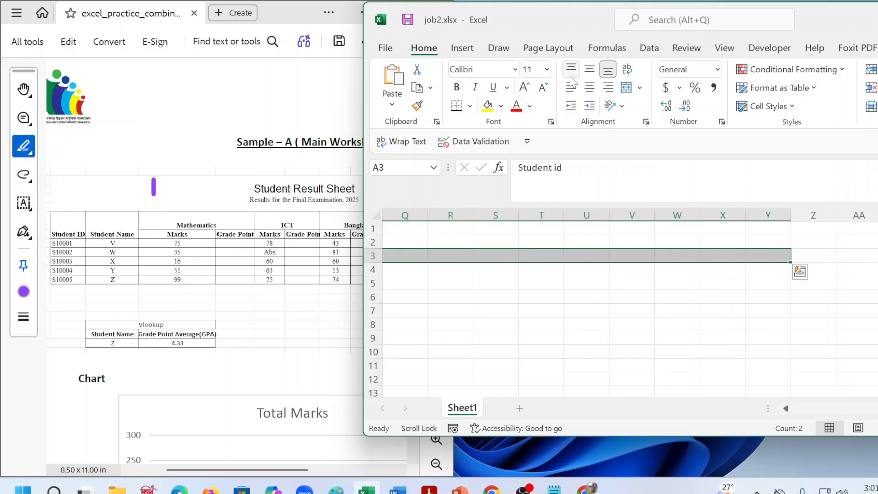
click(626, 69)
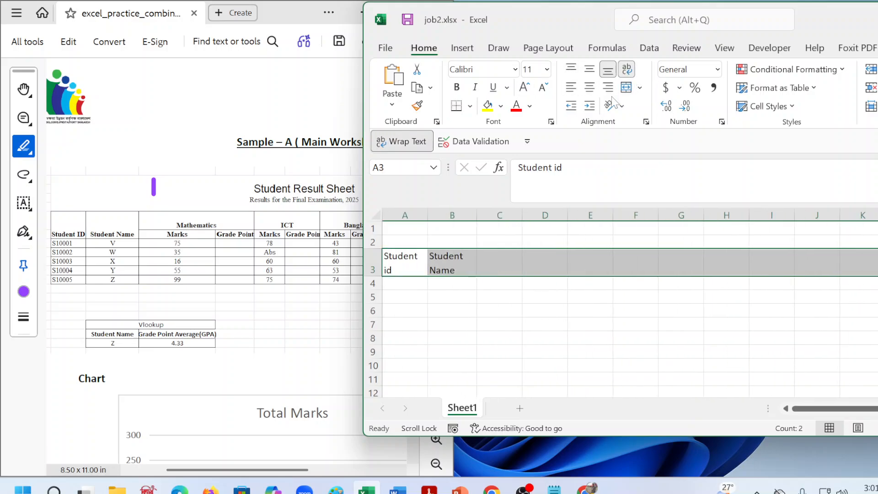
- Enter the subject heading Mathematics in cell C3, beside Student Name
click(503, 261)
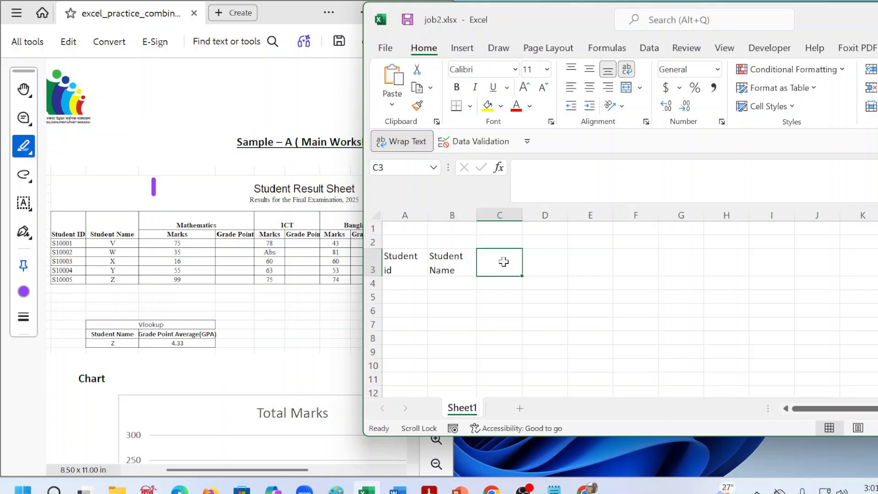
text(Mathe)
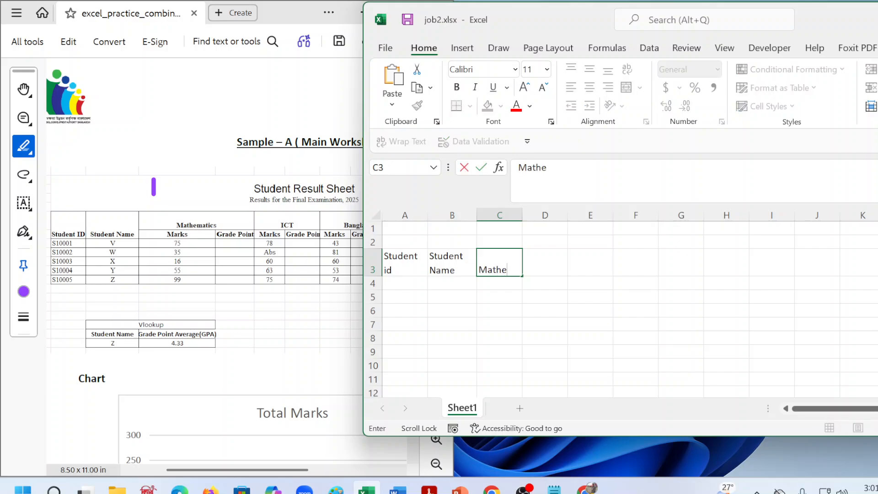
text(matics)
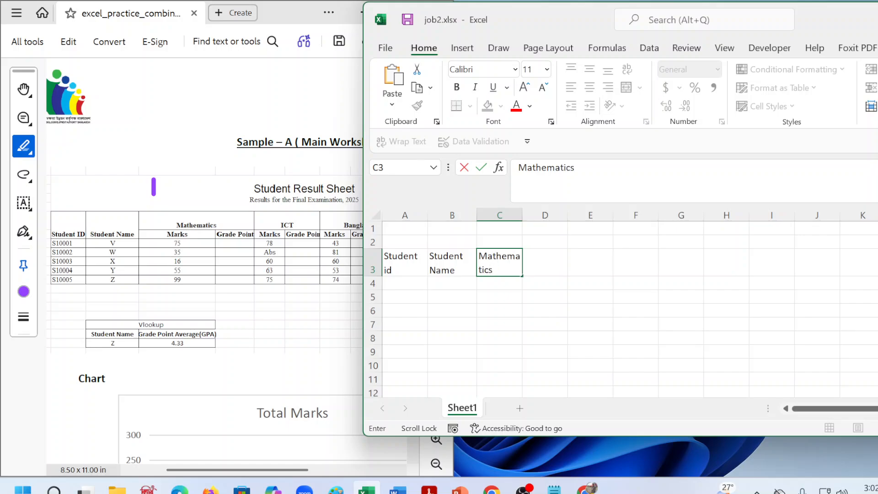
scroll(503, 261, right, 1)
scroll(504, 261, down, 1)
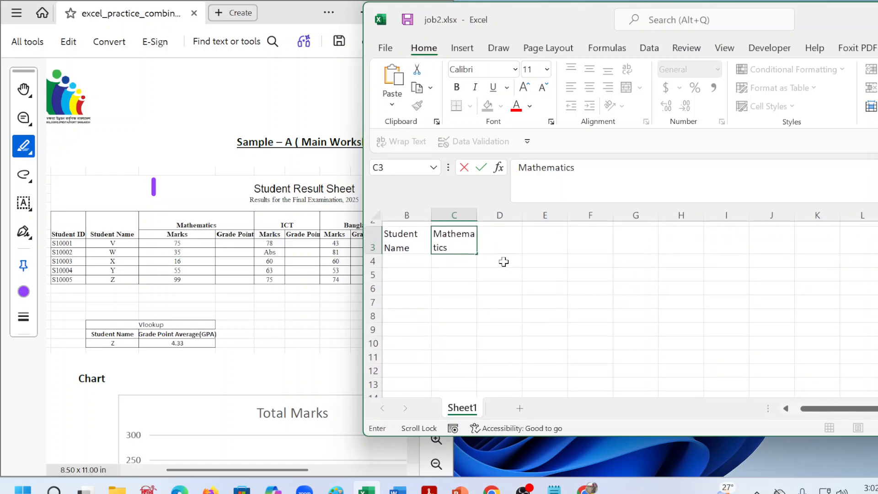
scroll(503, 261, down, 1)
key(Return)
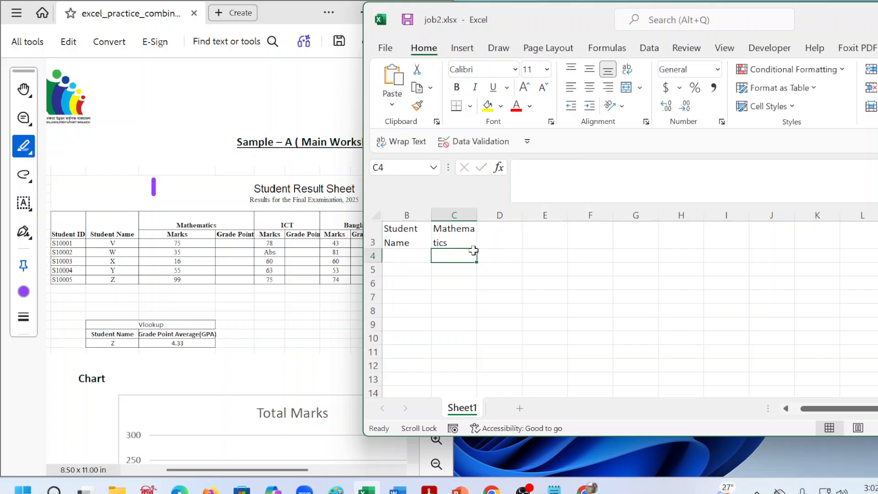
- Enter the subheadings Marks in C4 and Grade Point in D4 beneath the Mathematics heading
text(Marks)
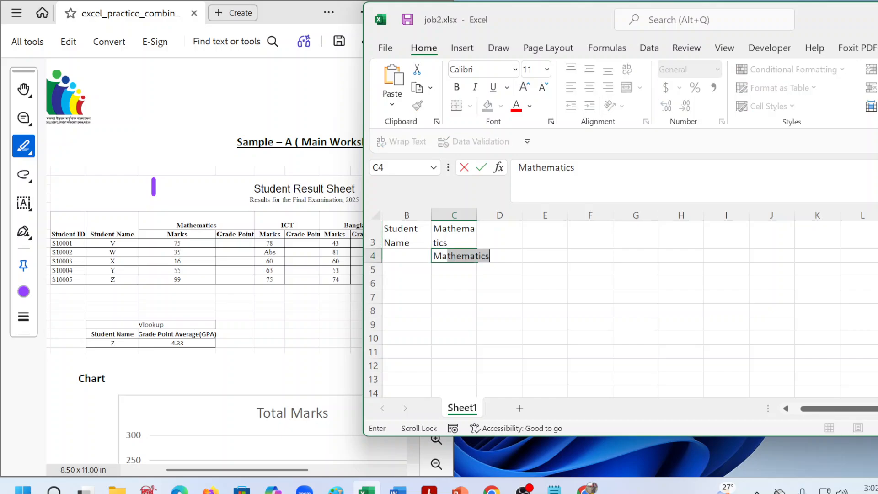
scroll(473, 251, right, 1)
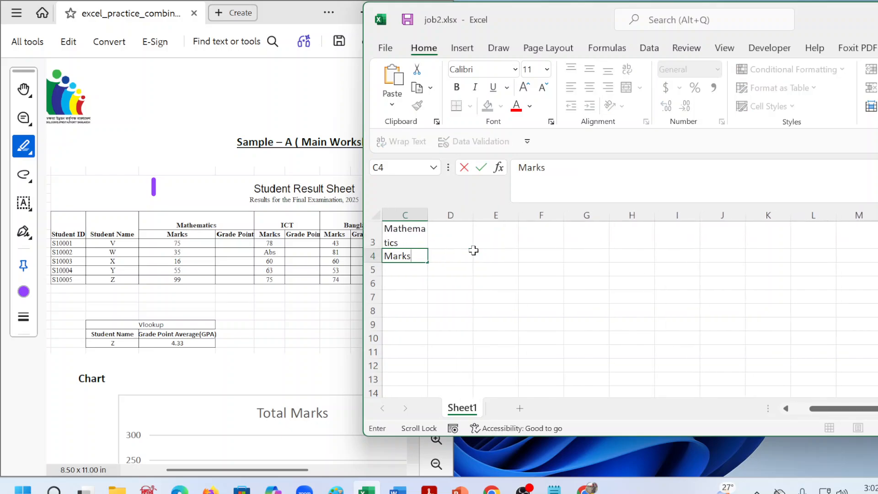
key(Return)
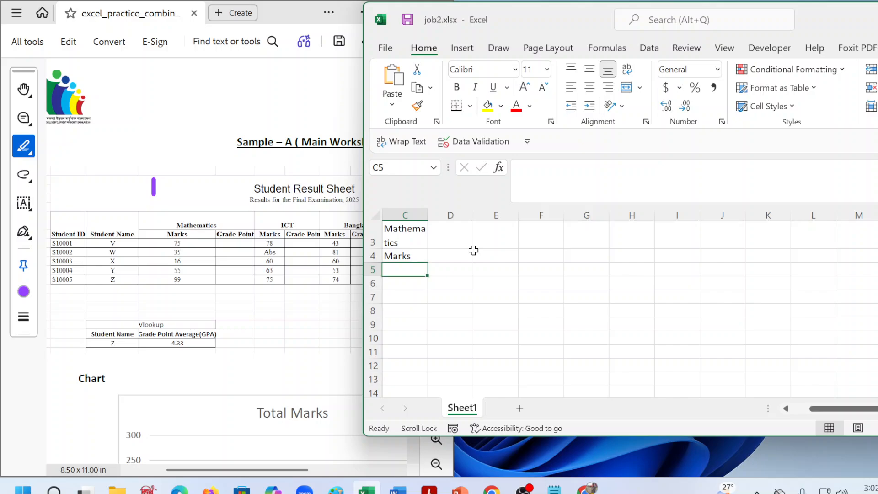
scroll(473, 250, up, 1)
scroll(473, 250, right, 1)
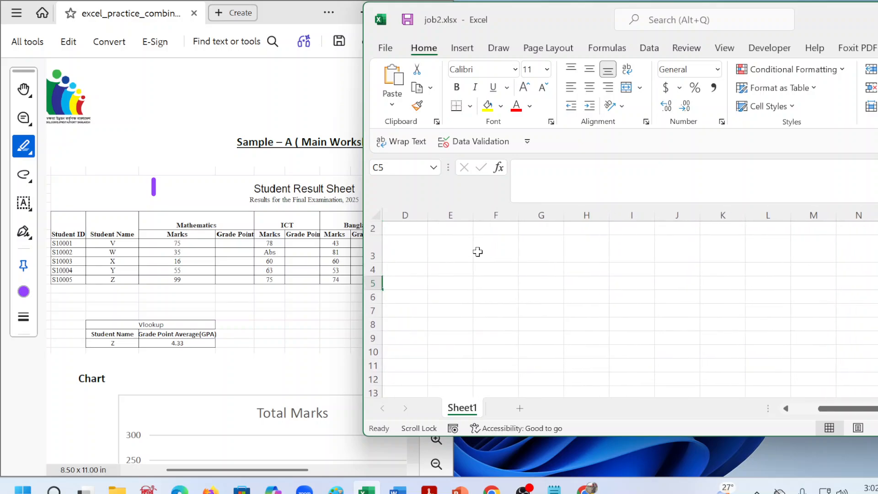
drag(829, 408, 804, 409)
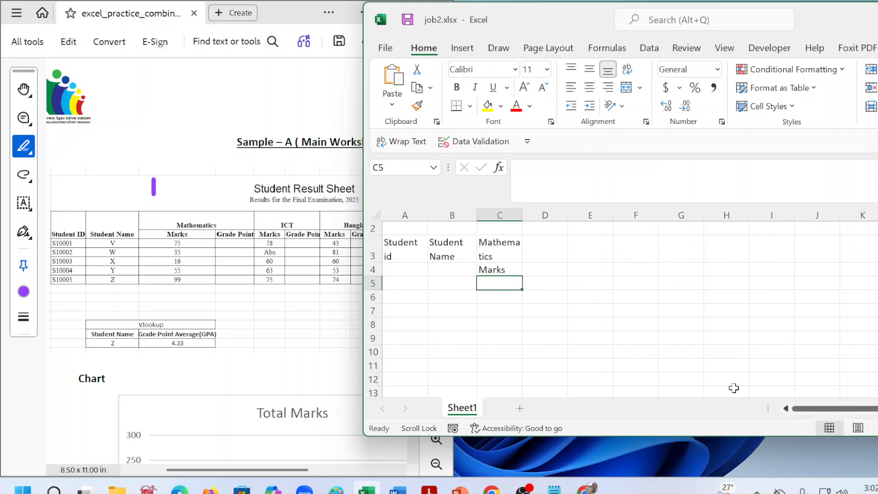
click(556, 265)
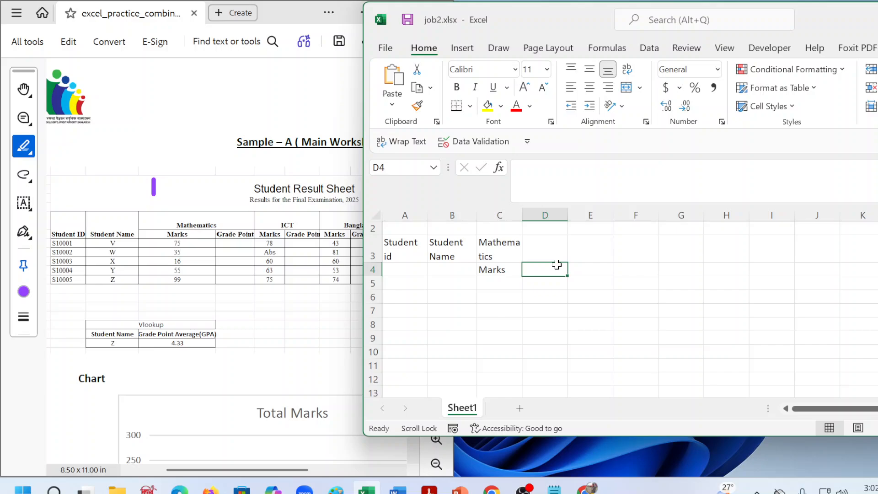
text(Grade Point)
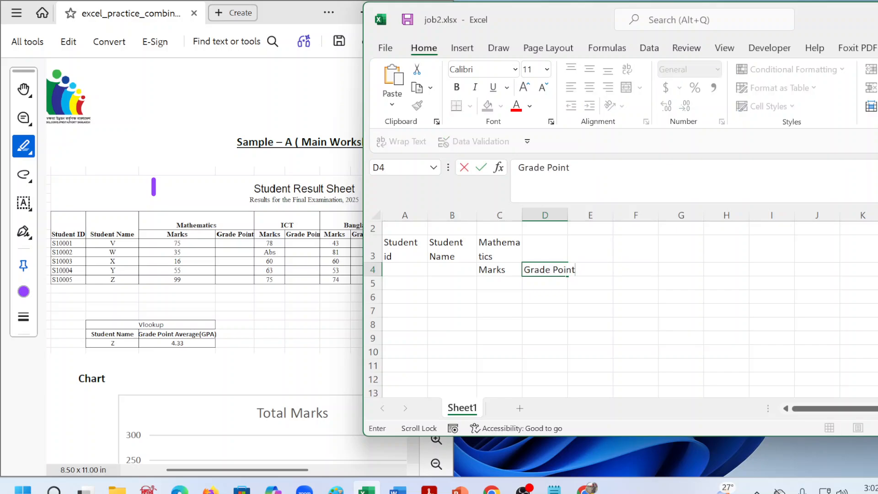
key(Right)
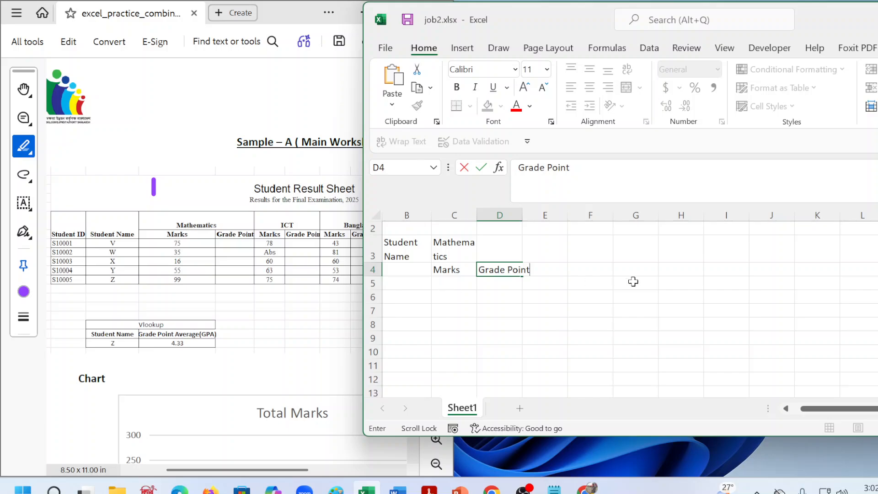
click(537, 320)
- Merge and center the Mathematics heading across cells C3 and D3
drag(457, 249, 520, 249)
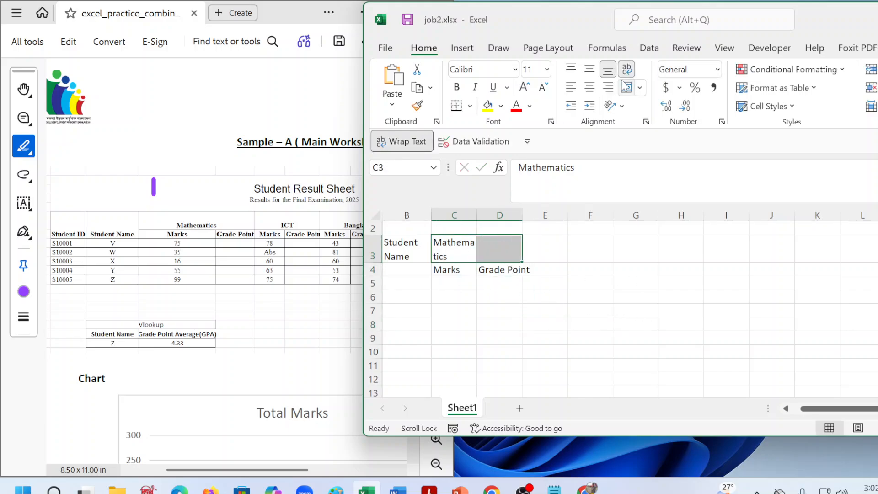
click(626, 87)
click(409, 252)
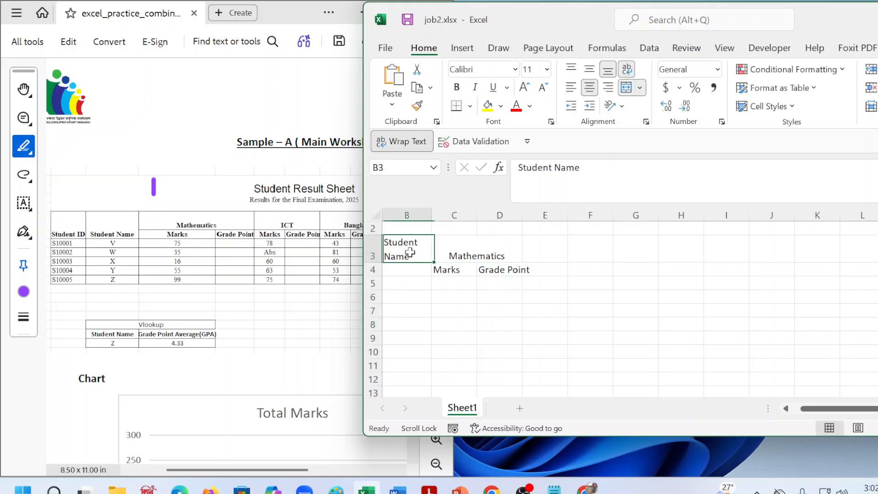
- Merge and center the Student Name heading over cells B3 and B4
click(406, 271)
click(405, 256)
click(417, 270)
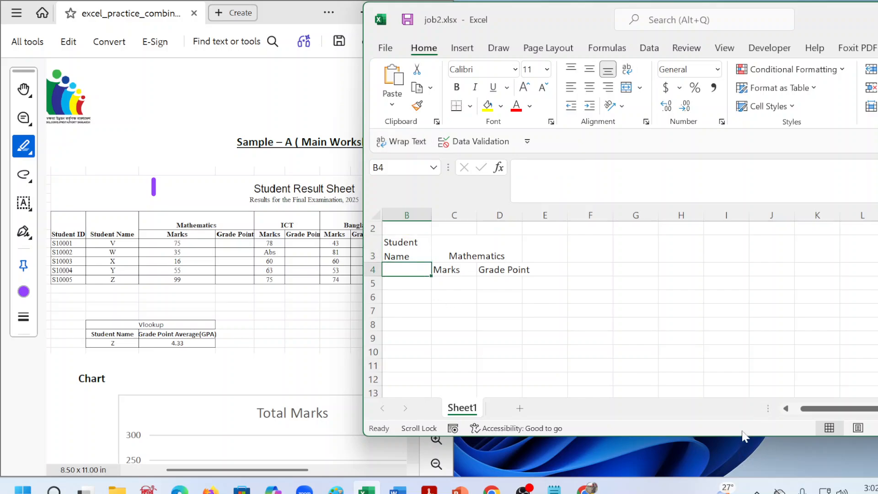
drag(839, 408, 763, 413)
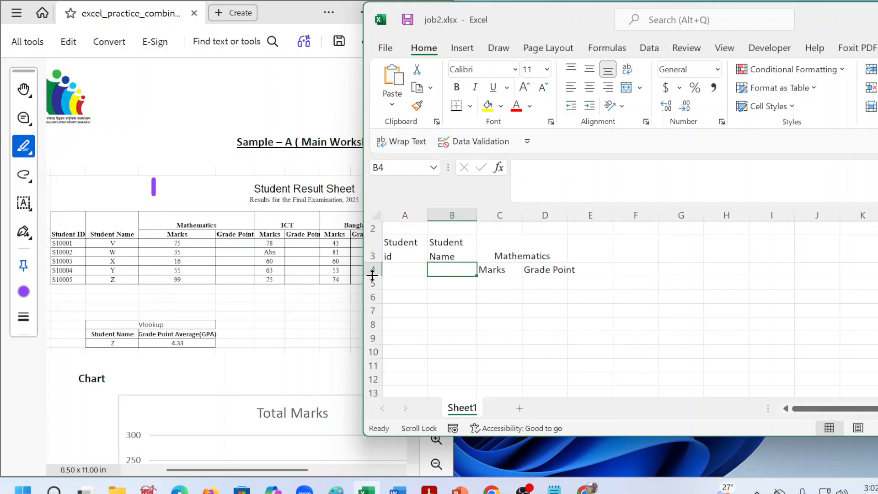
click(417, 271)
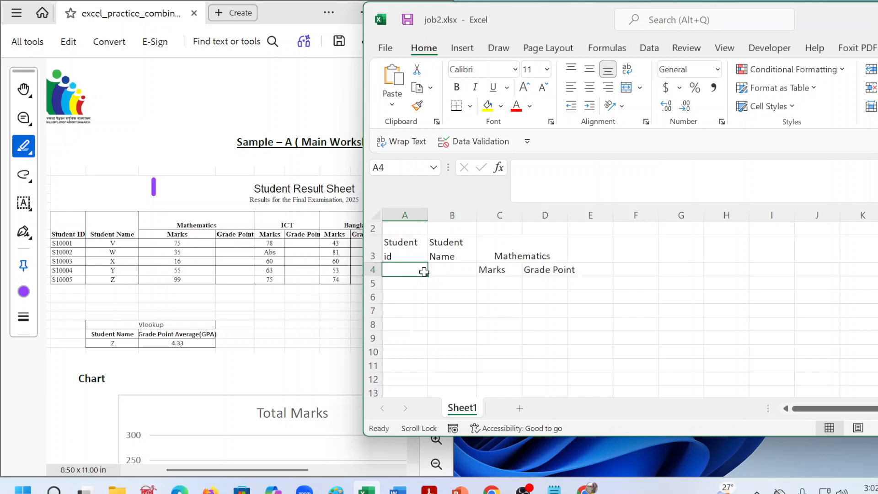
click(486, 269)
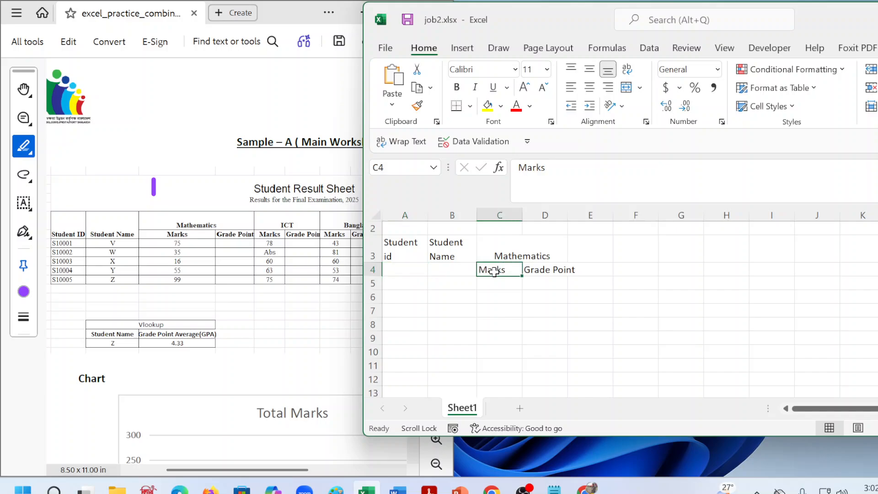
drag(438, 245, 441, 270)
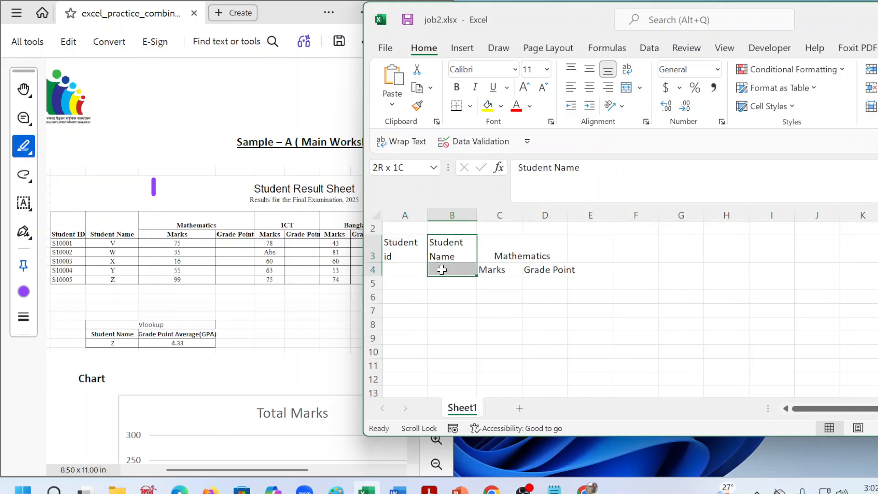
click(626, 87)
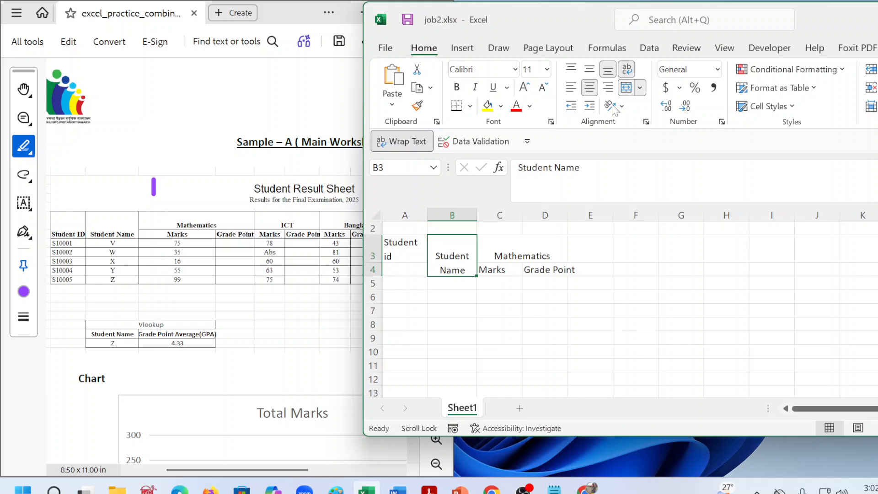
- Merge and center the Student id heading over cells A3 and A4
click(419, 255)
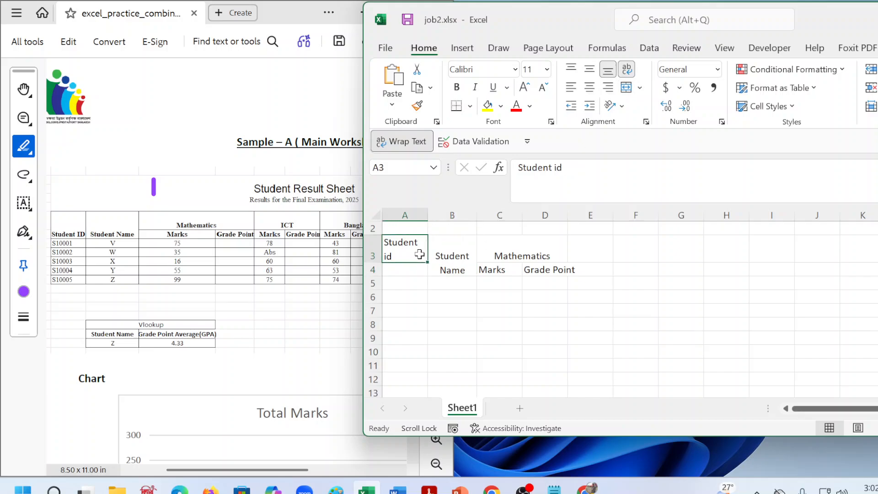
click(408, 280)
click(403, 248)
click(411, 268)
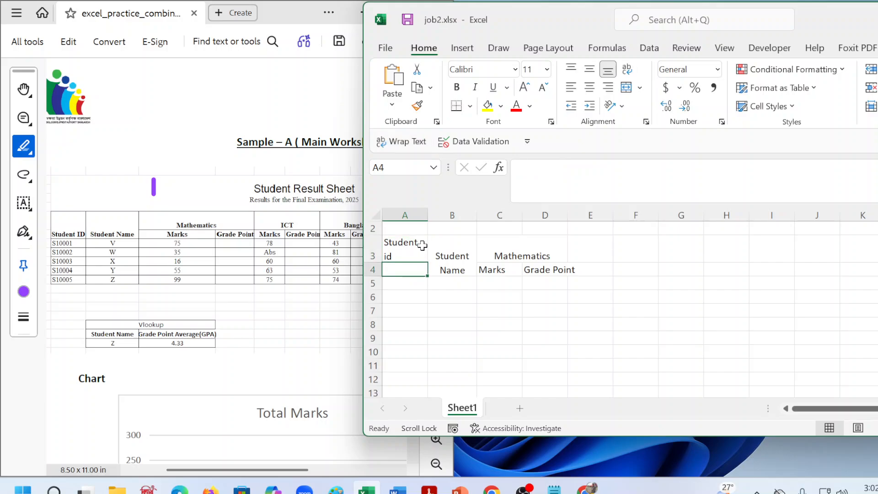
click(415, 307)
drag(408, 243, 410, 263)
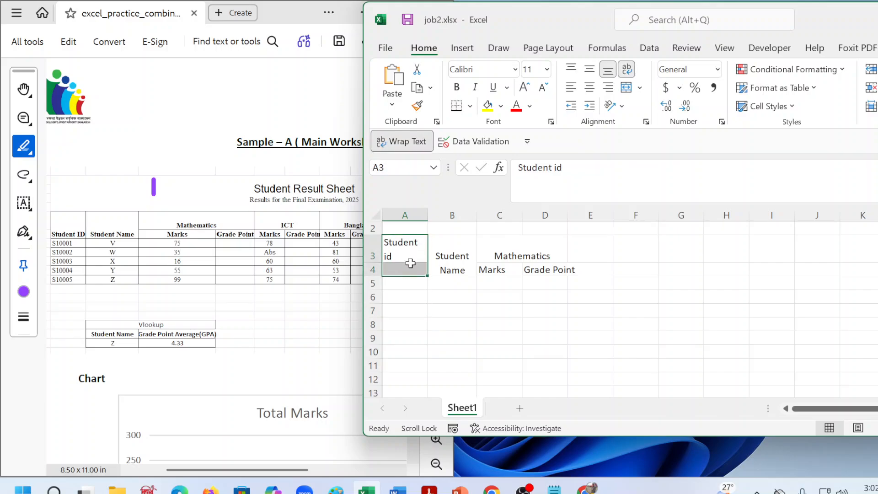
click(629, 88)
click(414, 280)
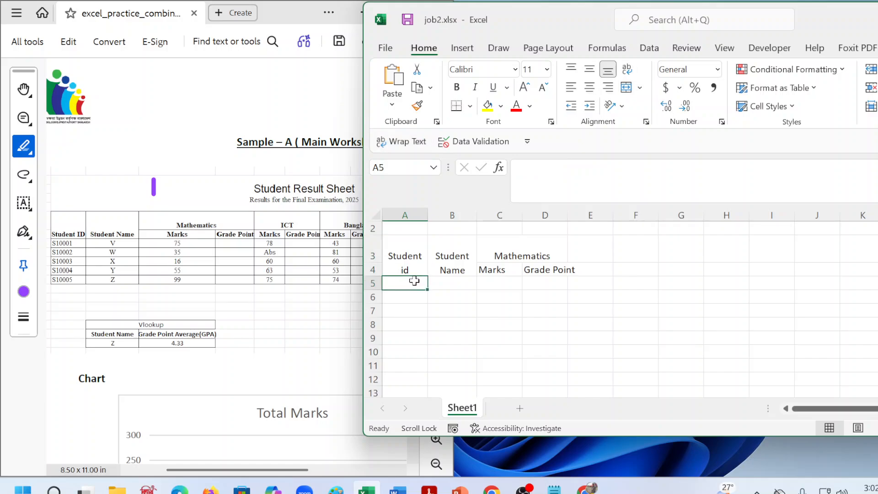
click(406, 270)
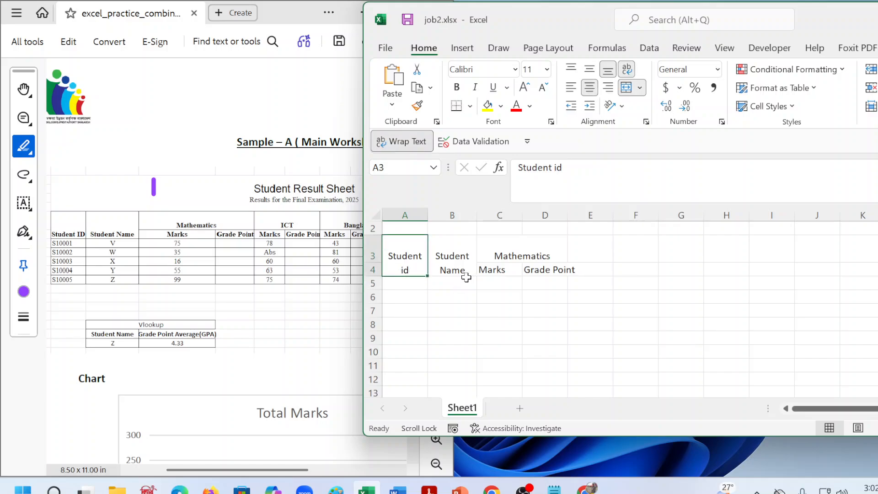
click(451, 269)
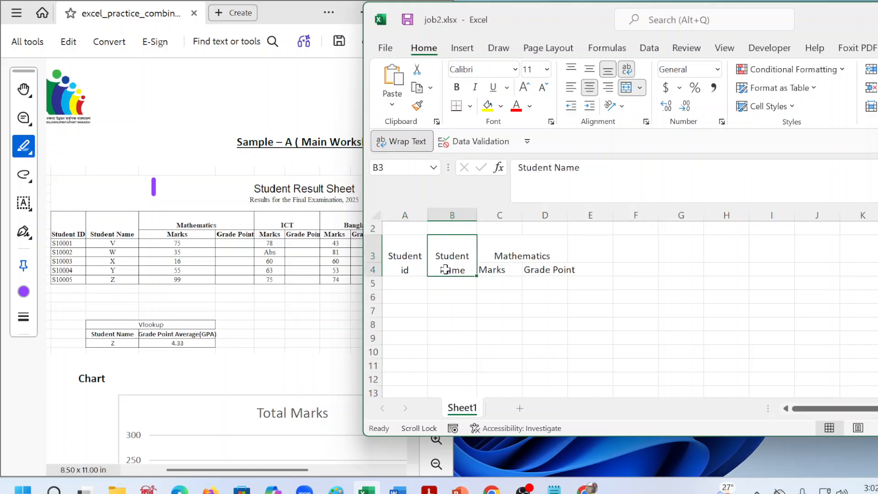
click(496, 271)
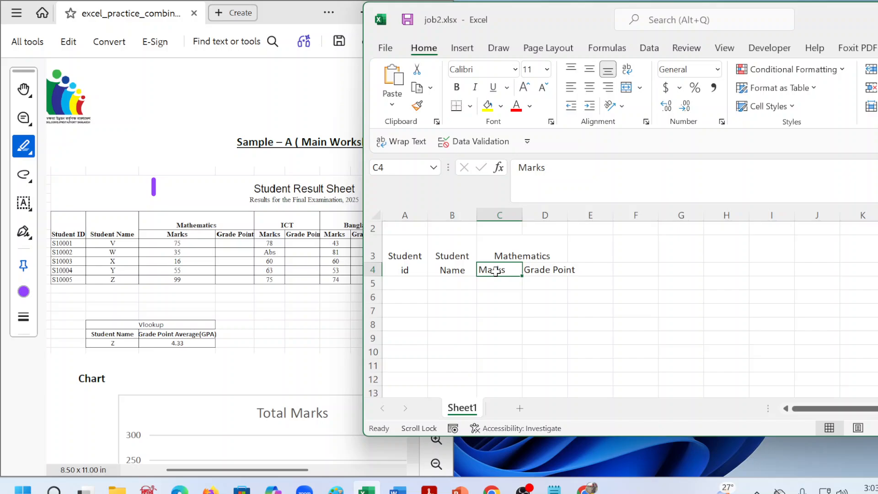
click(580, 245)
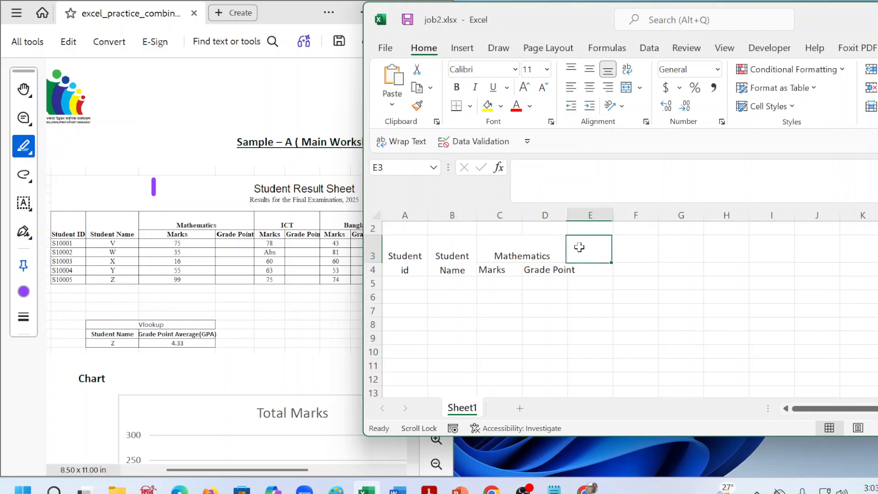
- Center the Grade Point subheading in D4 and wrap its text within the cell
click(539, 248)
click(549, 274)
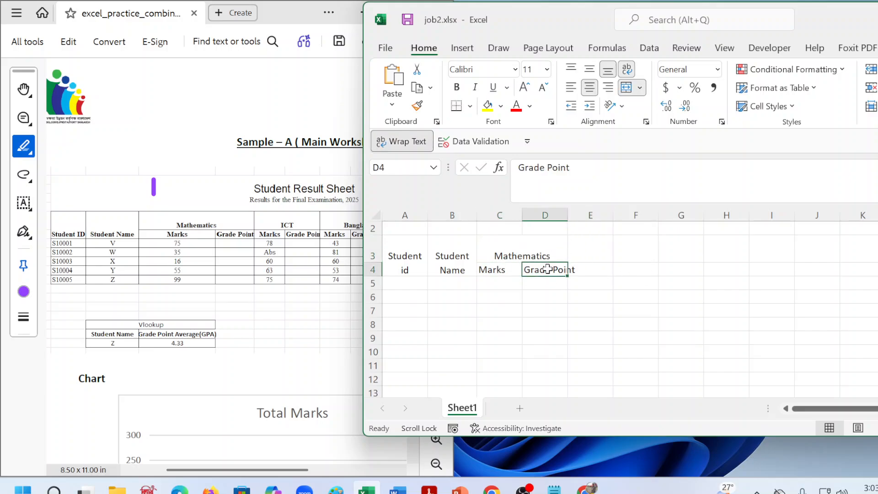
click(590, 87)
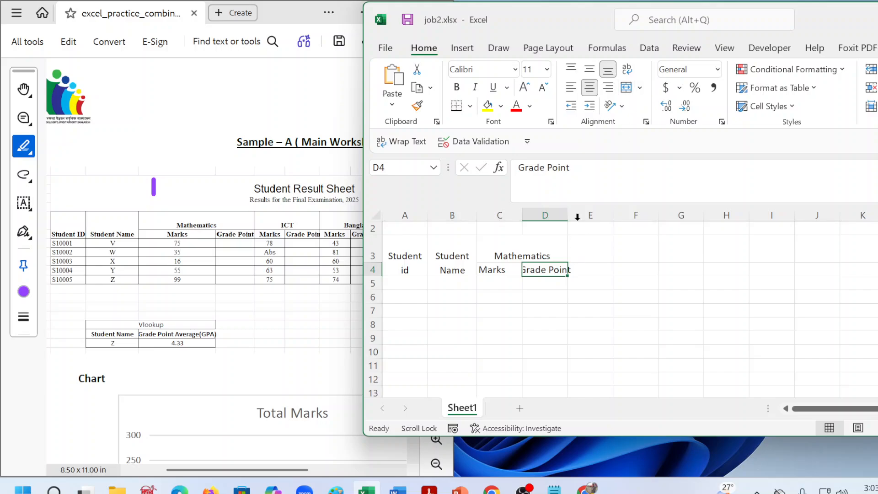
click(627, 68)
- Merge and center cells E3:F3 and cells G3:H3 for the next two subject headings
click(589, 269)
drag(586, 251, 650, 252)
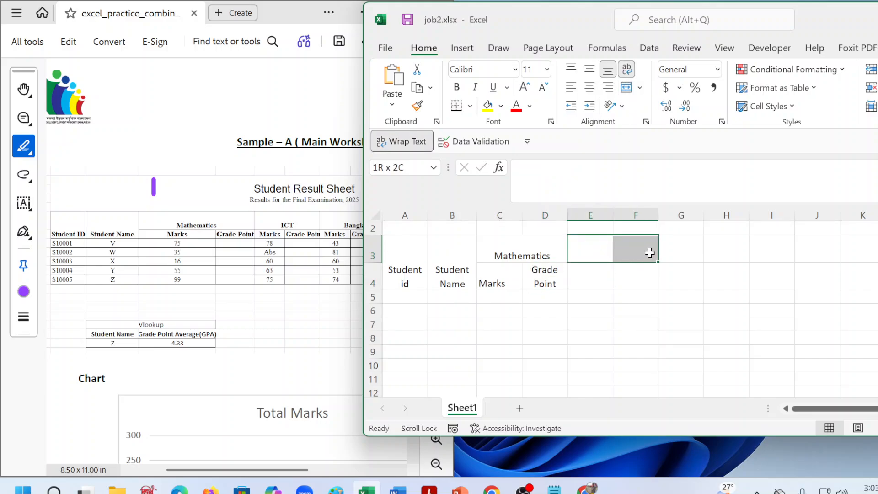
click(626, 87)
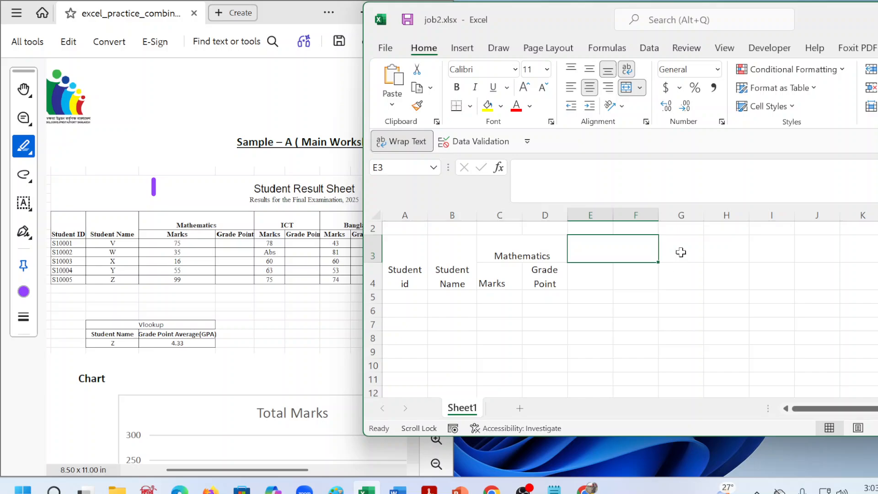
drag(680, 252, 741, 247)
click(626, 87)
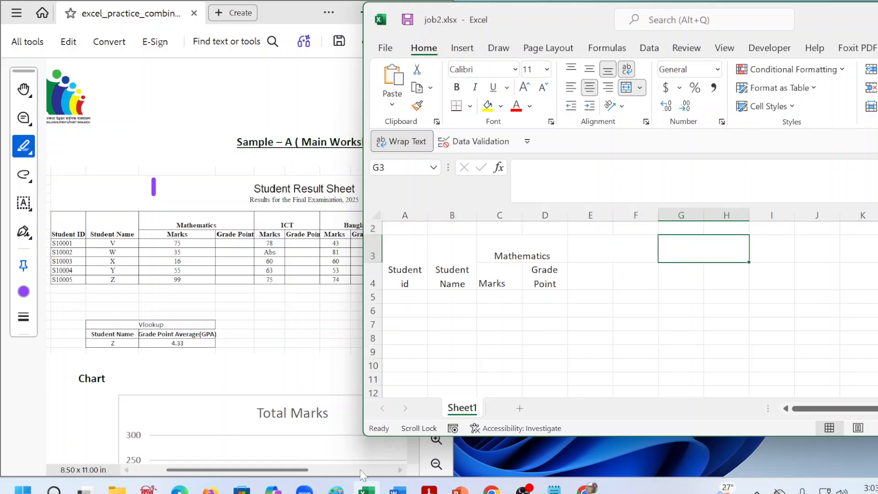
- Following the remaining columns of the sample PDF, merge and center I3:I4, J3:J4 and K3:K4 as separate two-row heading cells
drag(284, 469, 354, 468)
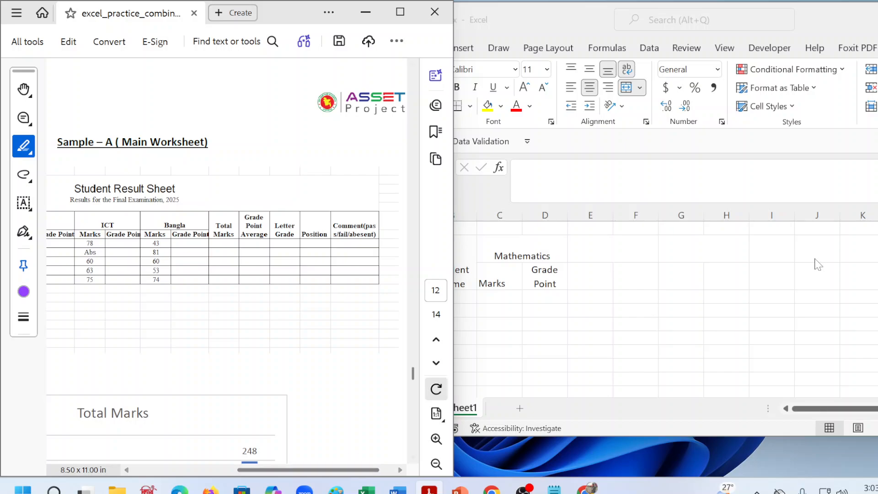
click(775, 249)
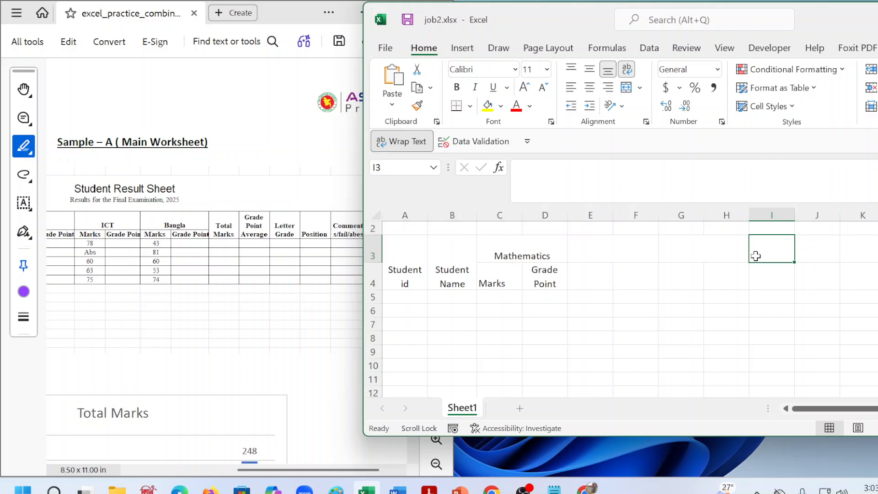
drag(772, 286, 774, 247)
click(625, 86)
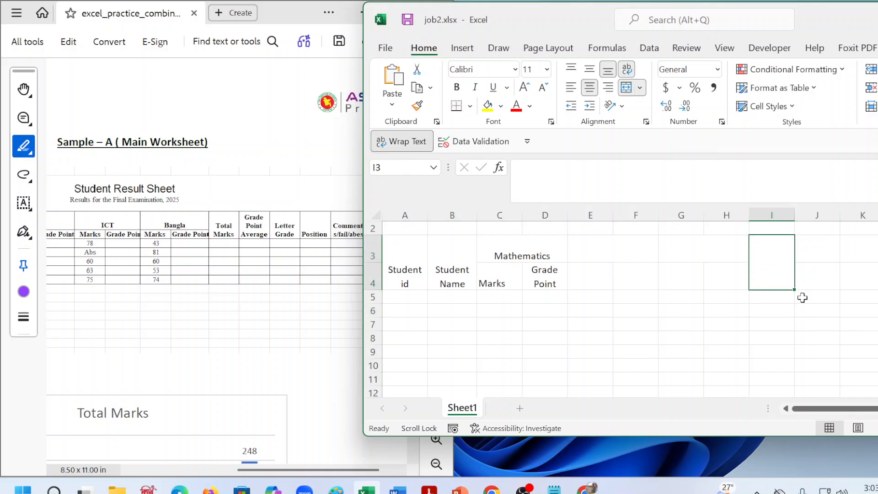
drag(824, 248, 826, 286)
click(627, 88)
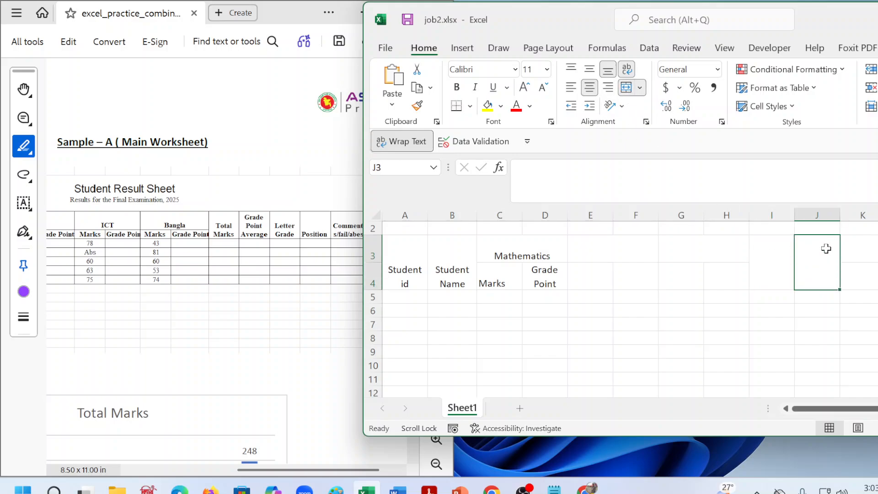
drag(860, 246, 868, 279)
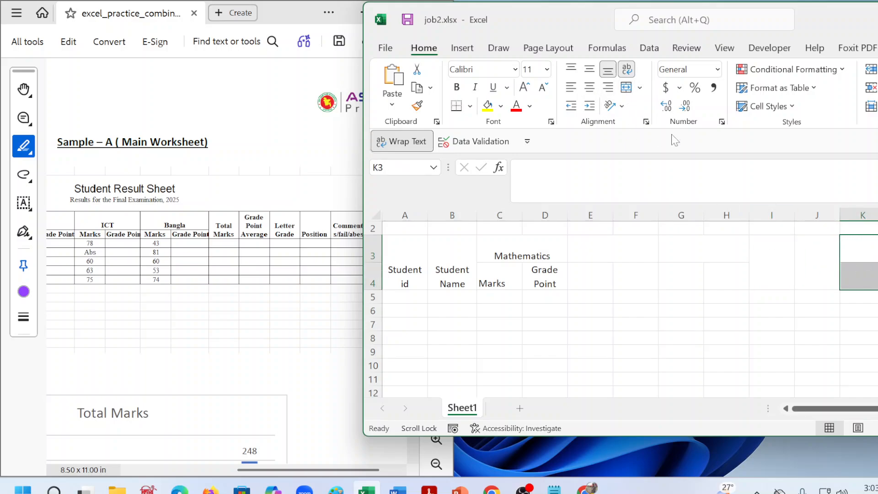
click(626, 88)
- Merge and center L3:L4 and M3:M4 as separate two-row heading cells
drag(805, 410, 830, 411)
click(776, 250)
drag(776, 250, 773, 280)
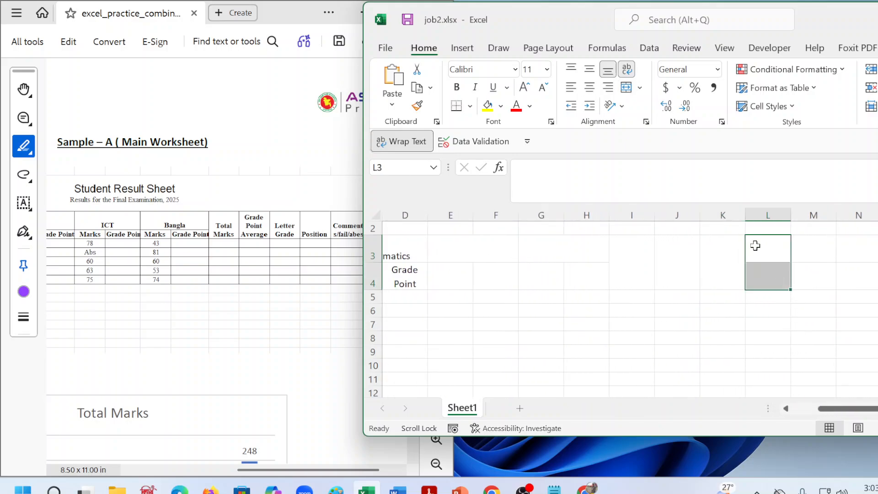
click(626, 88)
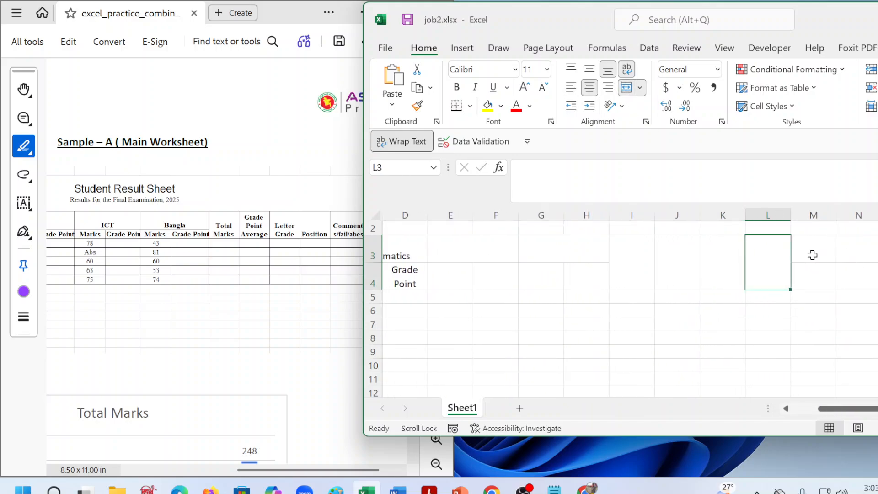
drag(819, 243, 829, 276)
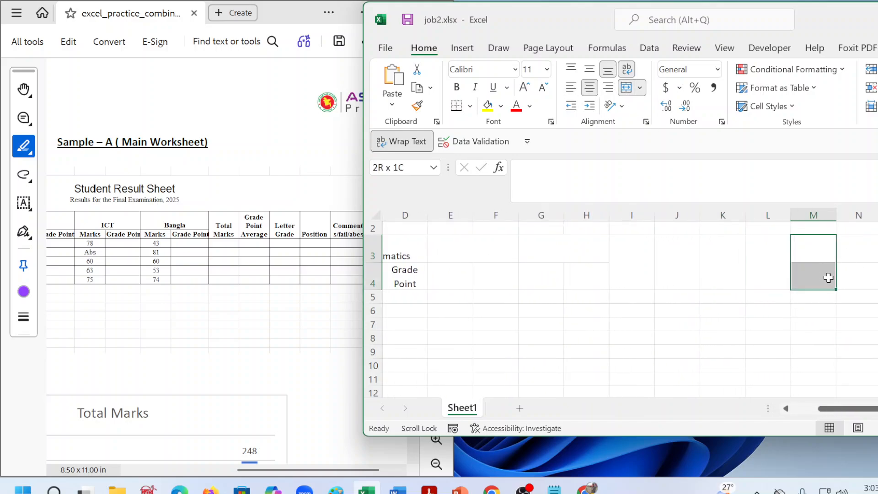
click(632, 90)
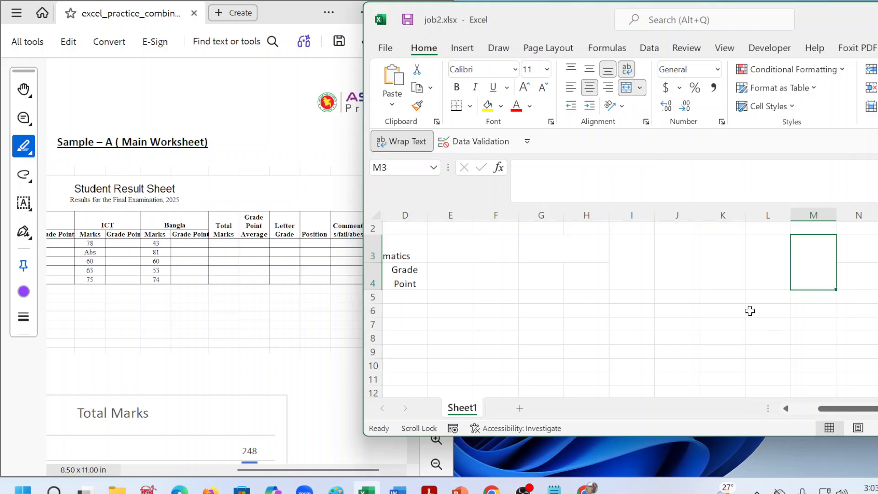
click(649, 277)
click(823, 259)
click(812, 353)
- Enter the subject headings ICT in the merged cell E3 and Bangla in the merged cell G3
drag(858, 413, 511, 413)
click(400, 325)
click(405, 296)
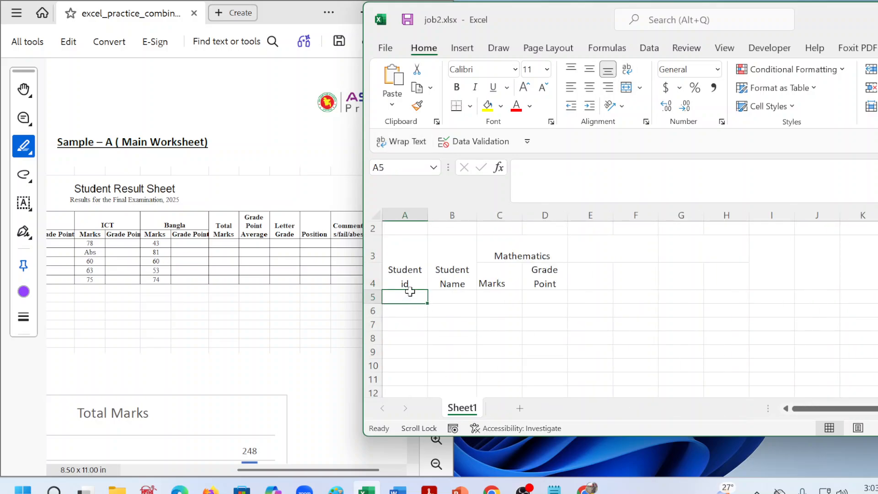
click(592, 308)
click(595, 247)
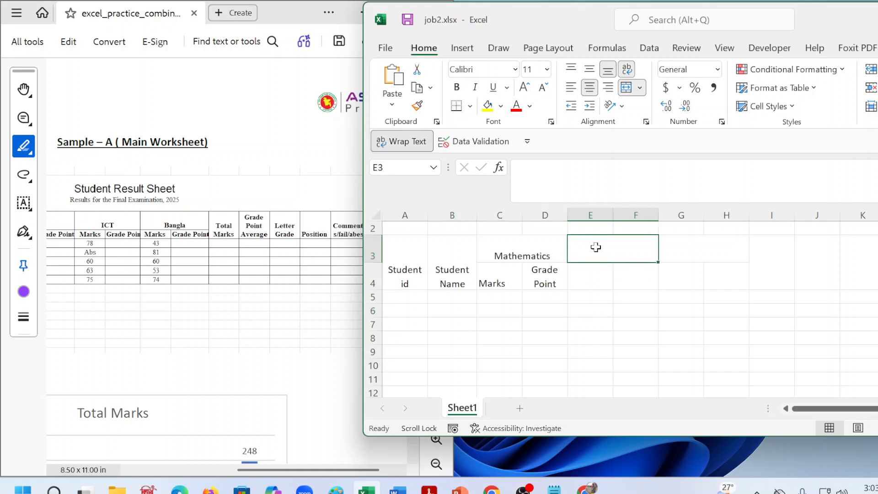
double_click(596, 245)
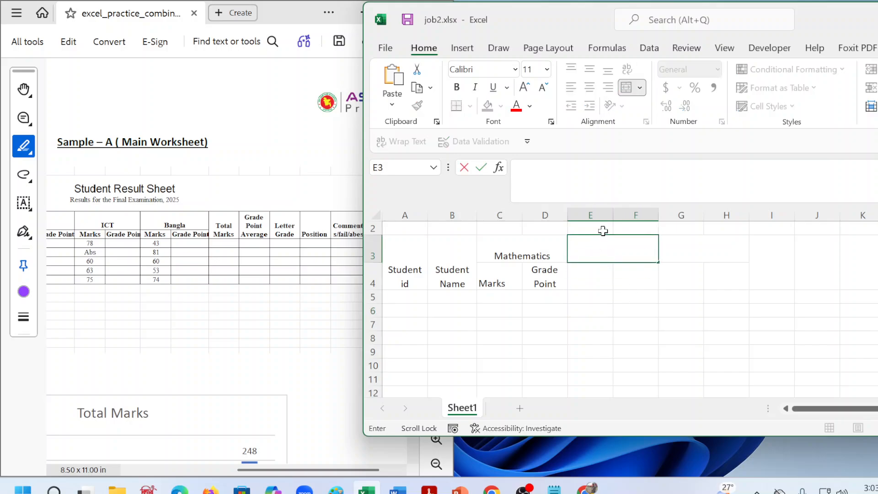
text(ICT)
scroll(602, 230, right, 1)
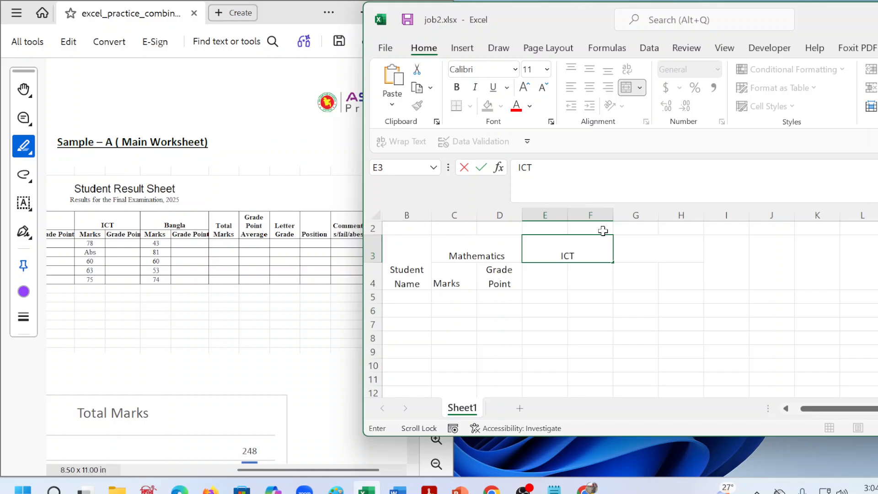
click(644, 245)
text(Bangla)
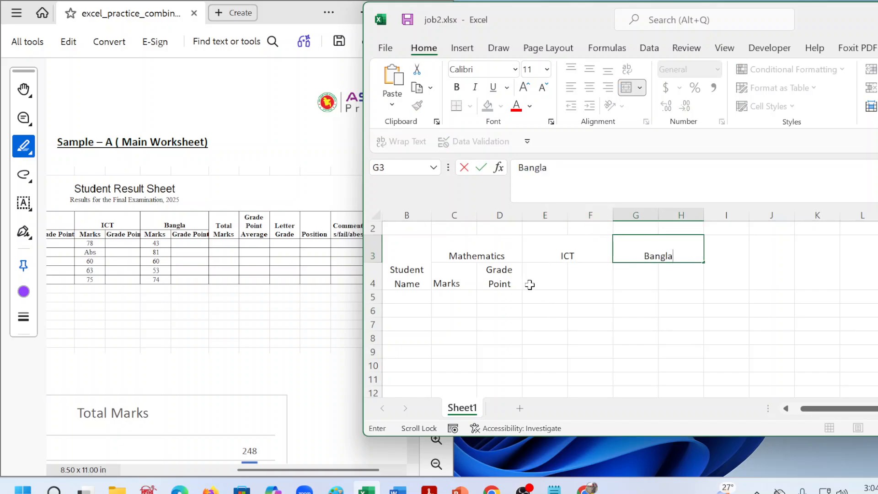
- Enter the subheadings Marks in E4 and Grade Point in F4 beneath the ICT heading
click(544, 273)
text(Marks)
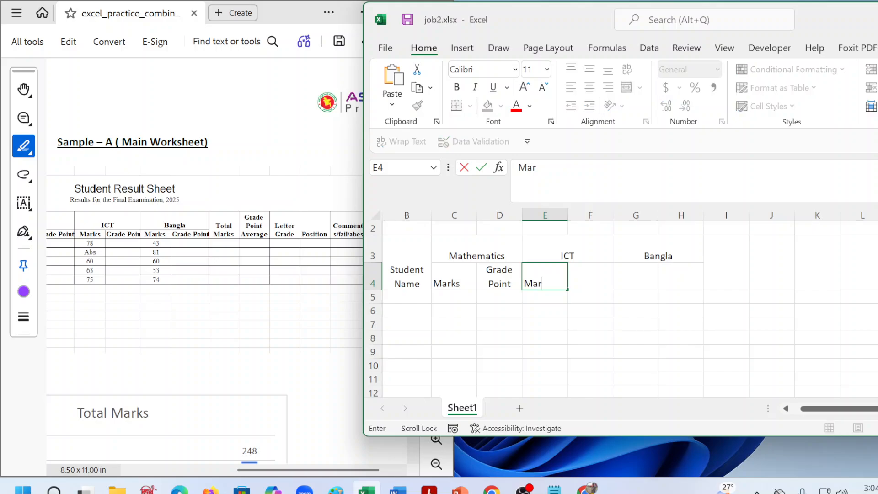
click(595, 267)
text(Grade)
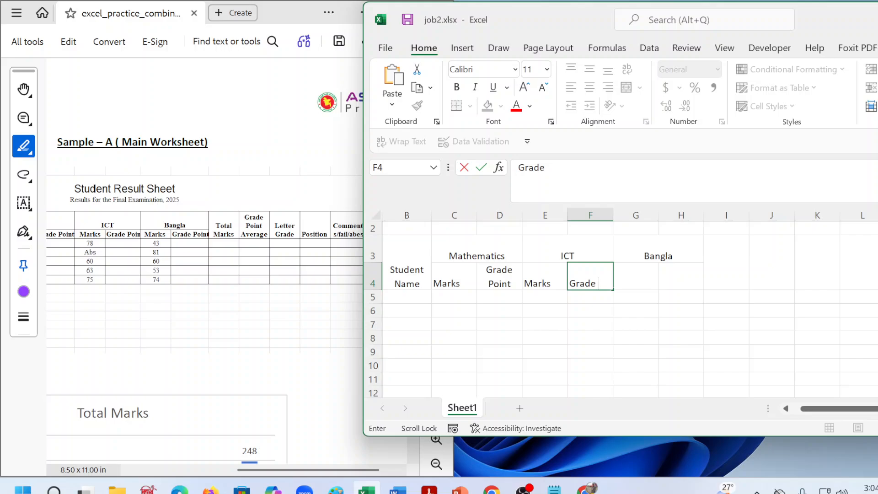
text( Point)
click(676, 327)
- Wrap the text of the Grade Point subheading in F4
click(629, 275)
click(590, 281)
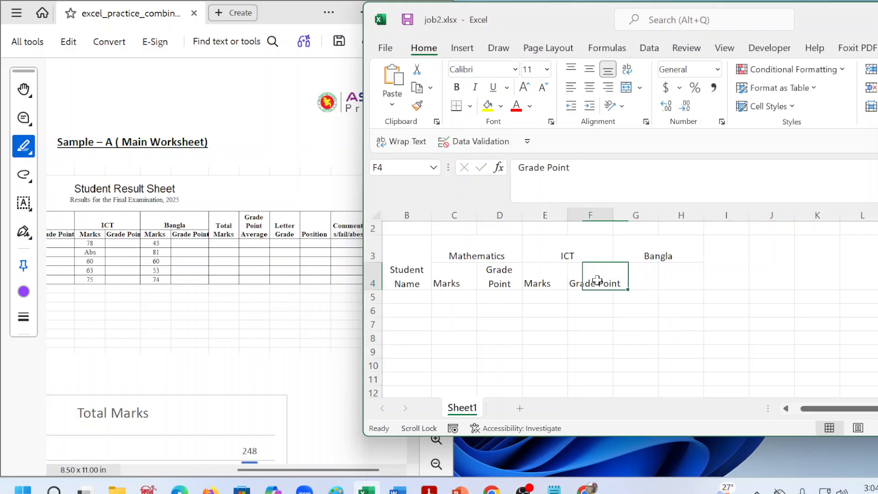
click(627, 69)
- Enter the subheadings Marks in G4 and Grade Point in H4 beneath the Bangla heading
click(635, 276)
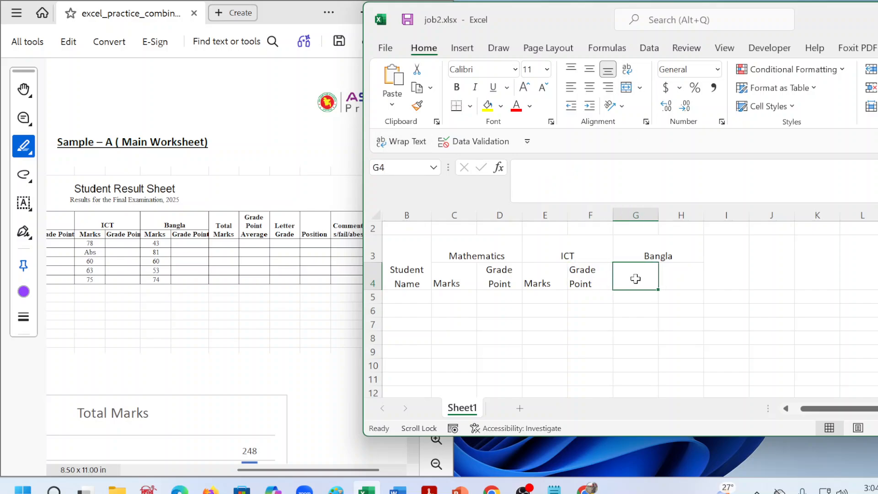
text(Marks)
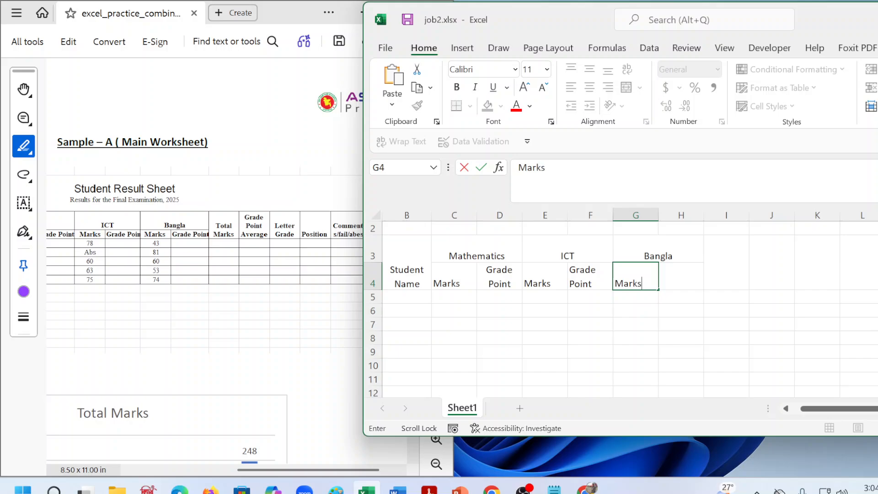
scroll(635, 276, right, 1)
click(635, 277)
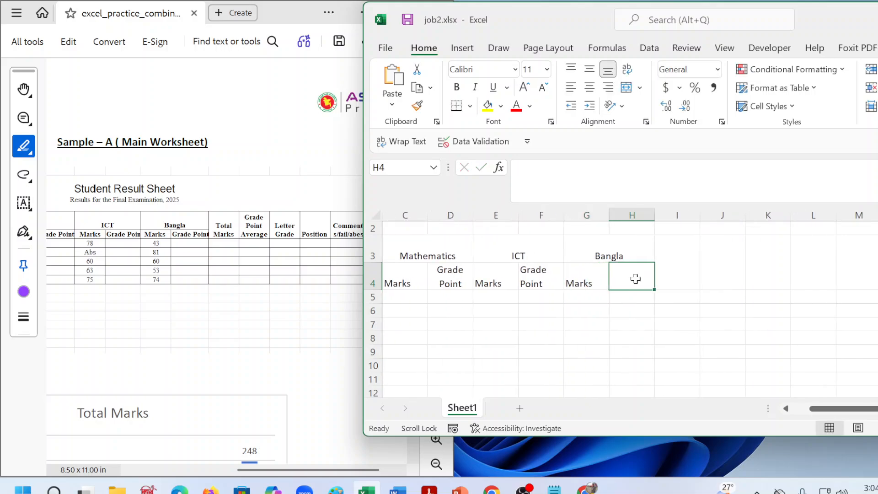
text(Grade Point)
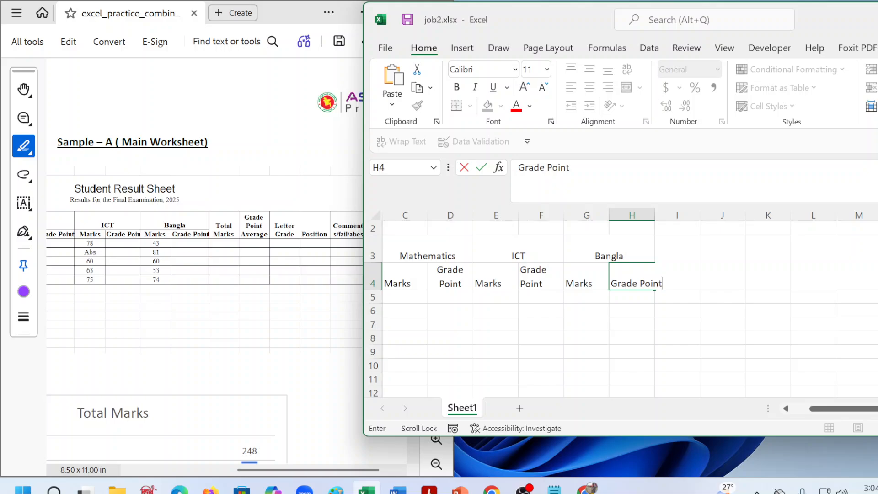
click(585, 365)
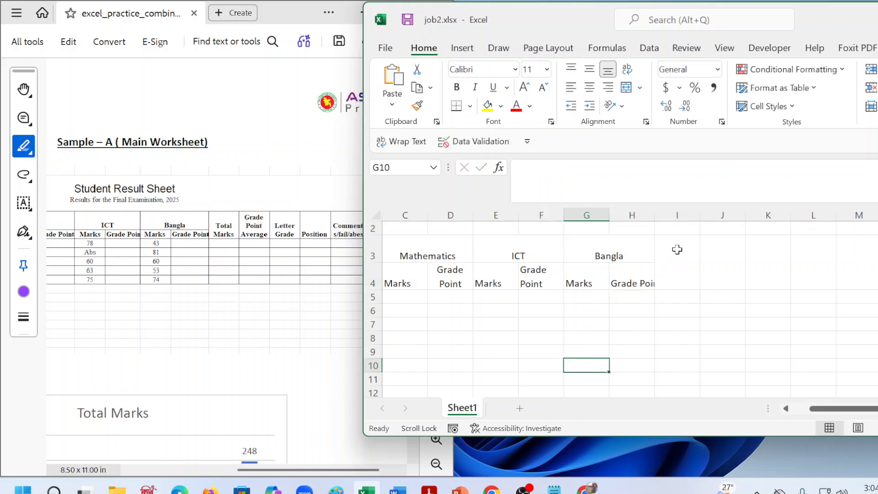
- Enter the headings Total marks in the merged cell I3 and Grade Point Average in the merged cell J3
click(679, 254)
text(Tota)
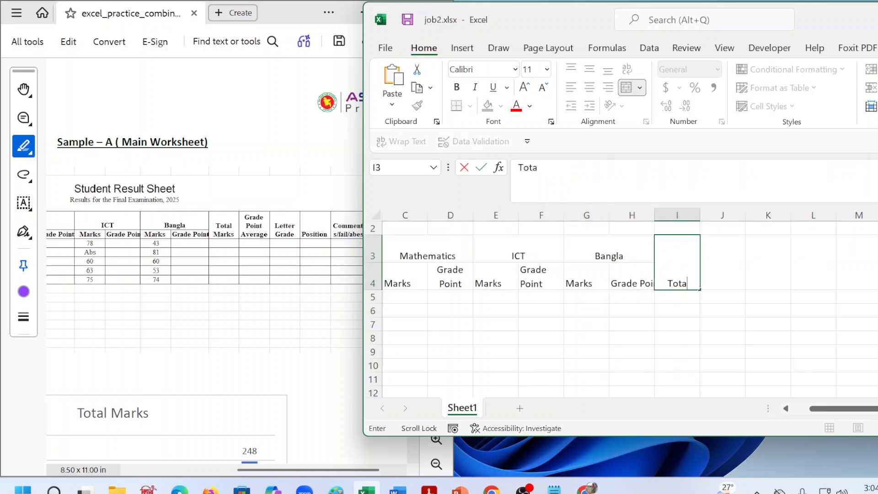
text(l marks)
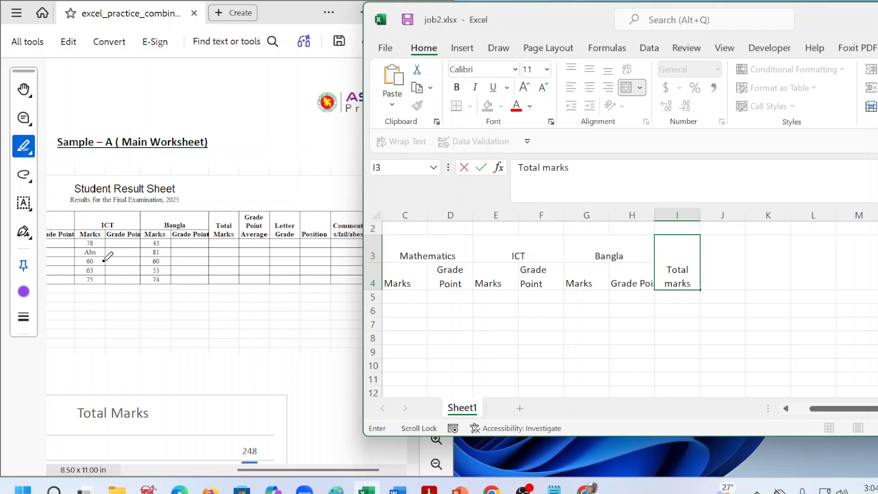
click(724, 252)
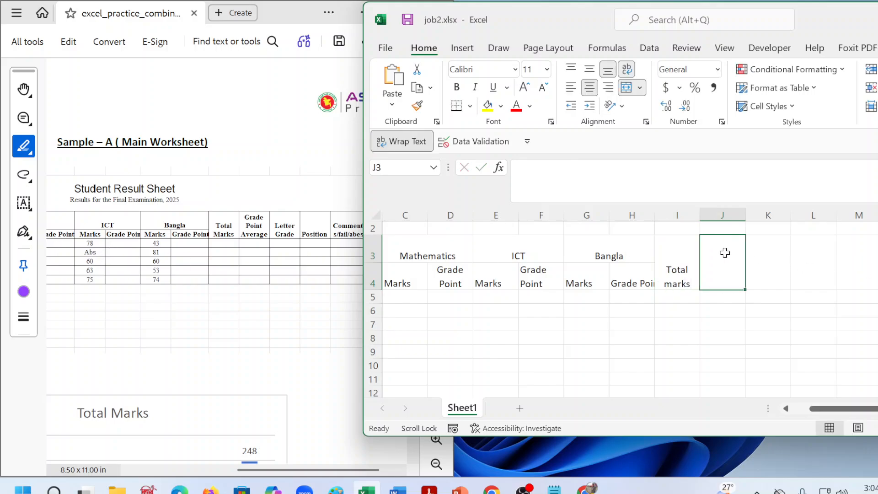
text(Grad)
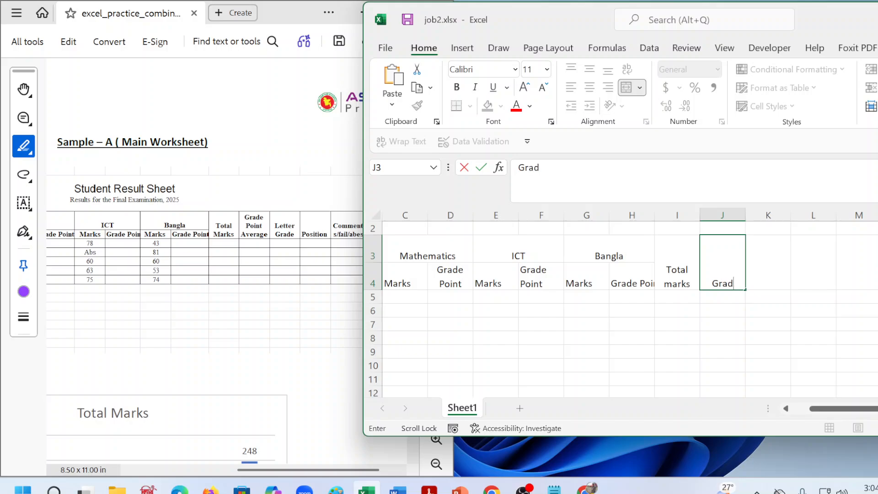
text(e Point Ave)
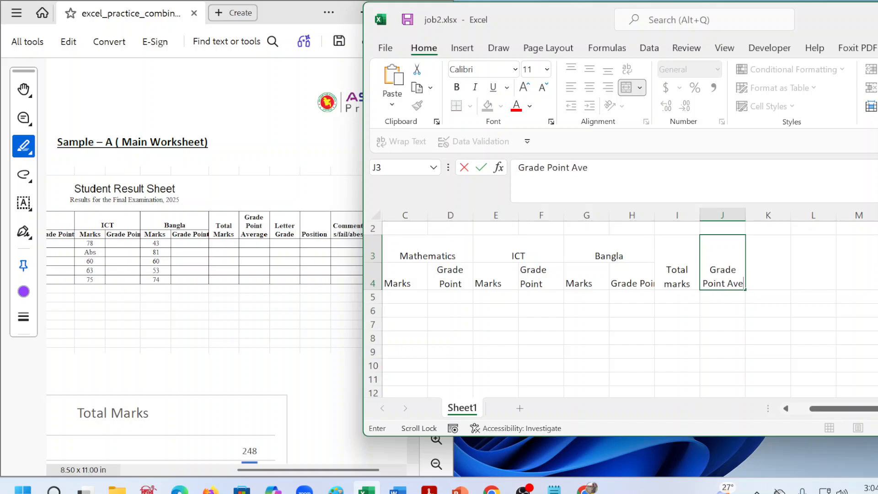
text(raeg)
key(BackSpace)
key(BackSpace)
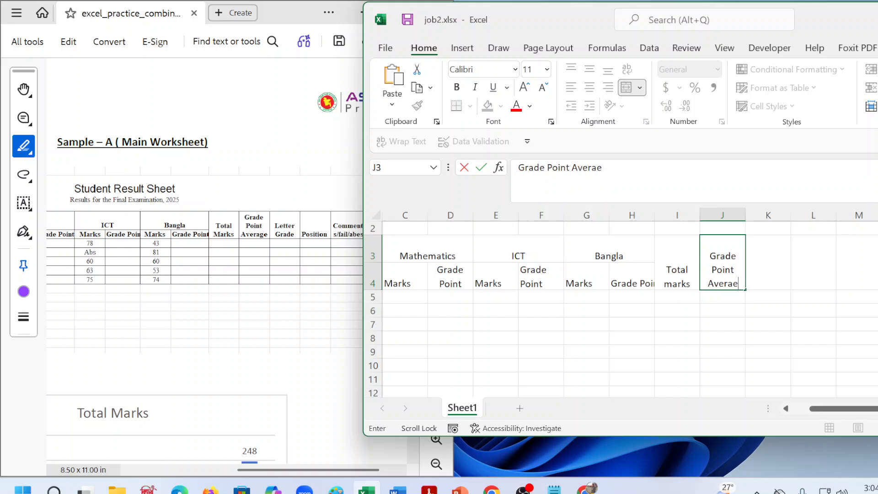
text(ge)
- Enter the headings Letter Grade in the merged cell K3 and Position in the merged cell L3
click(756, 257)
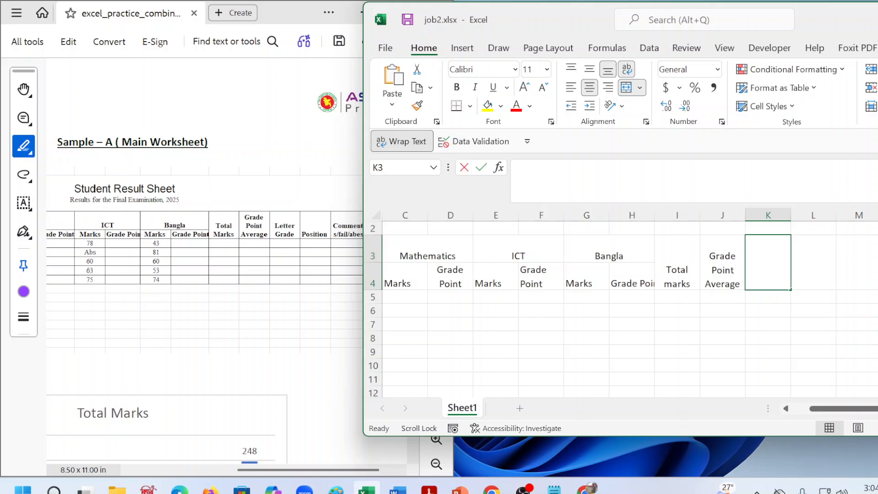
key(BackSpace)
text(Lett)
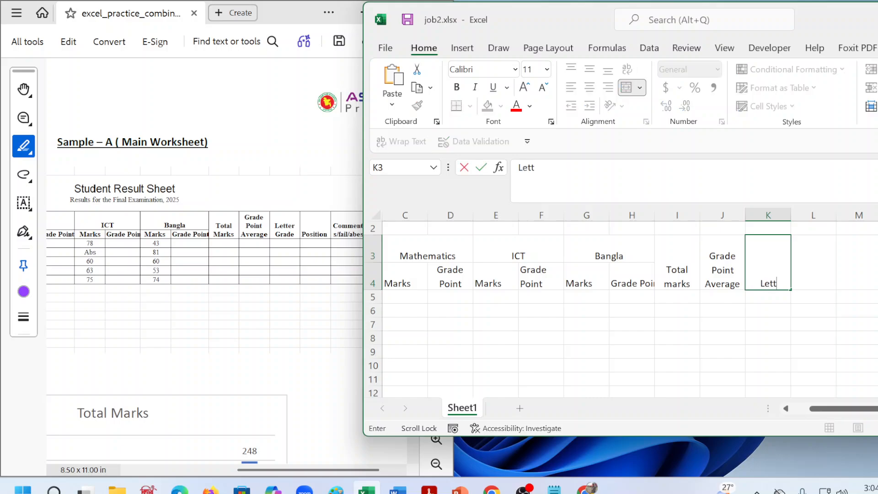
text(er Grade)
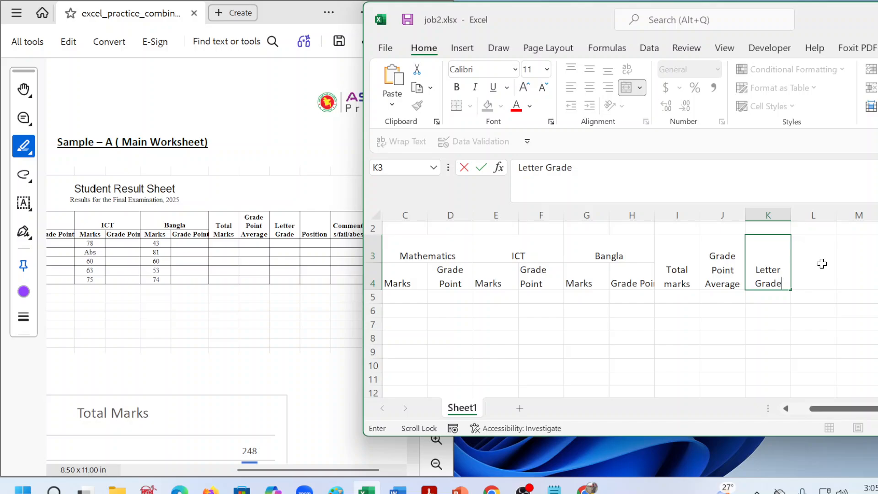
click(822, 264)
text(Position)
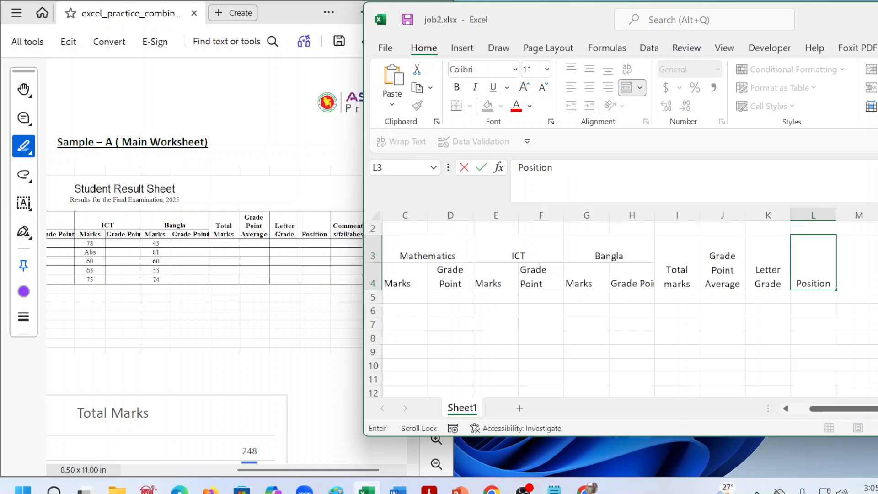
- Enter the heading Comments in the merged cell M3 and widen column M so the word fits on one line
click(857, 263)
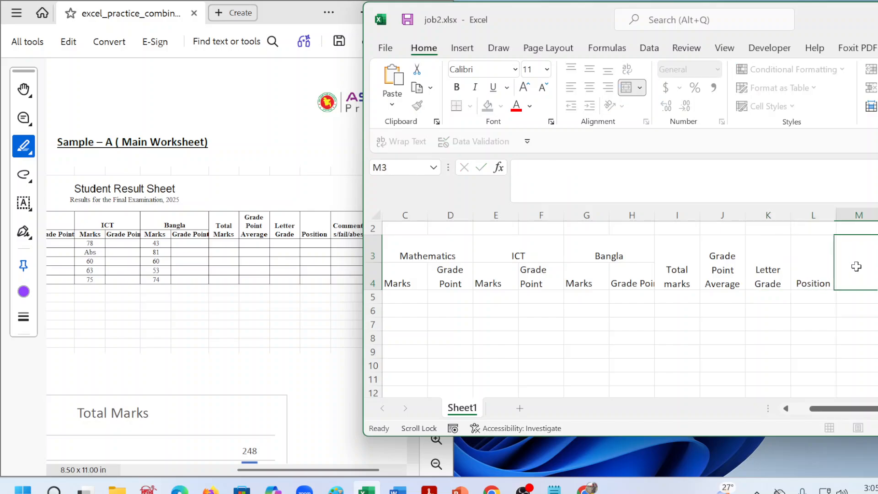
text(Comments)
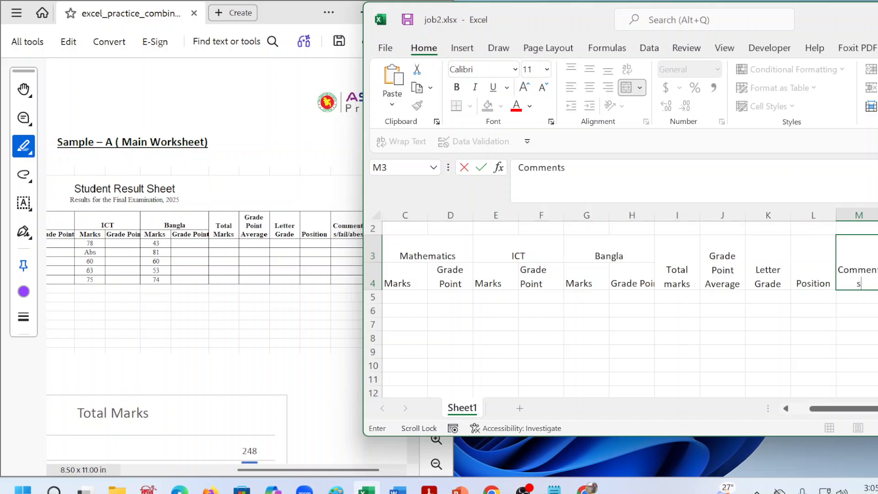
key(Return)
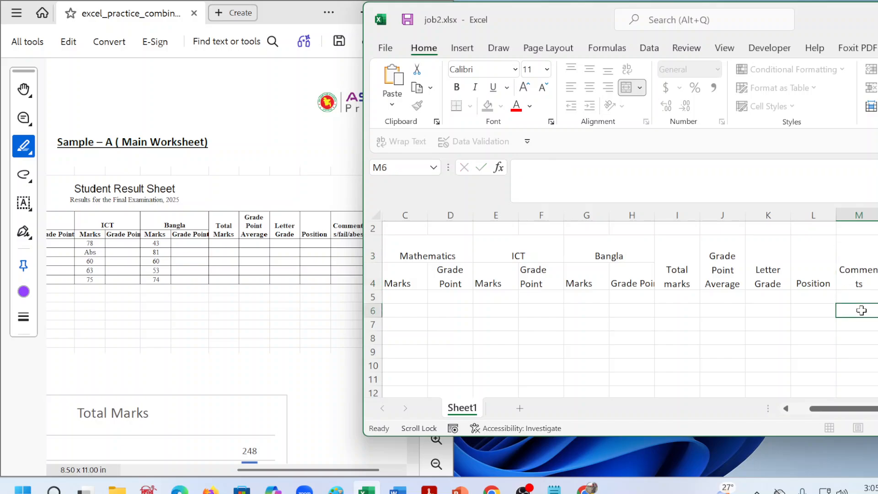
click(853, 287)
click(877, 215)
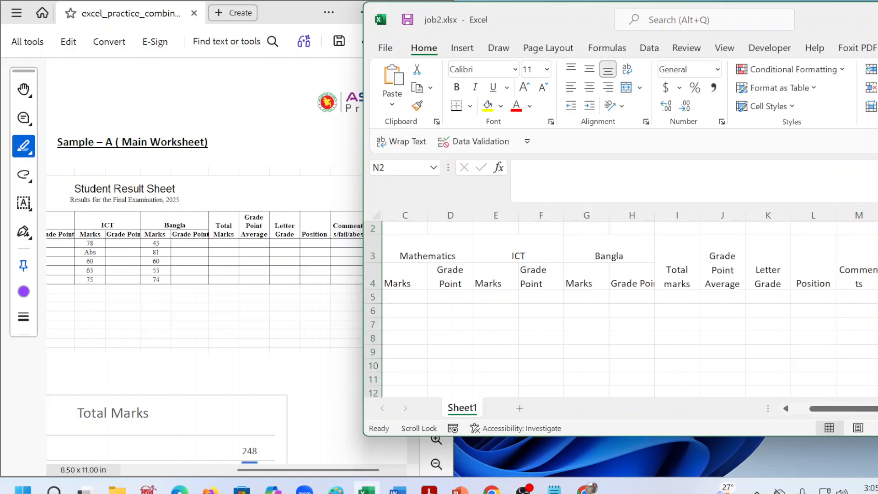
click(866, 214)
drag(874, 215, 877, 214)
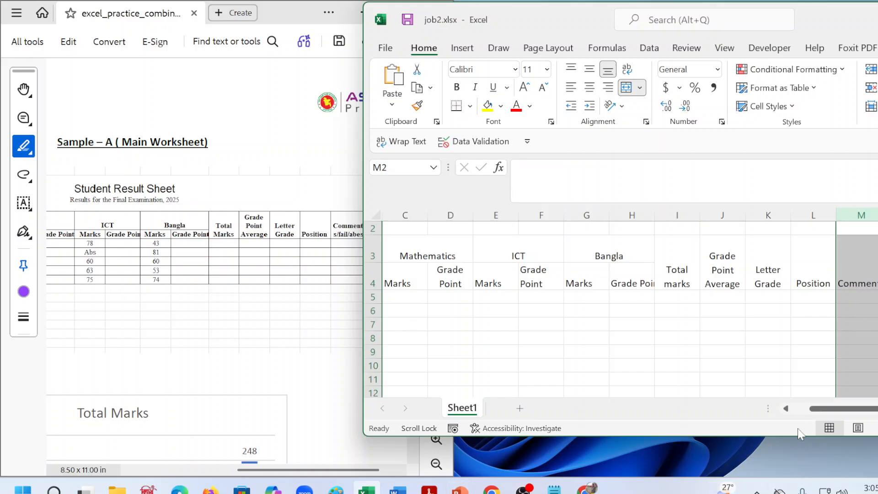
- Apply all borders to the table range A3:M8, covering the headings and the four rows beneath them
drag(819, 408, 802, 408)
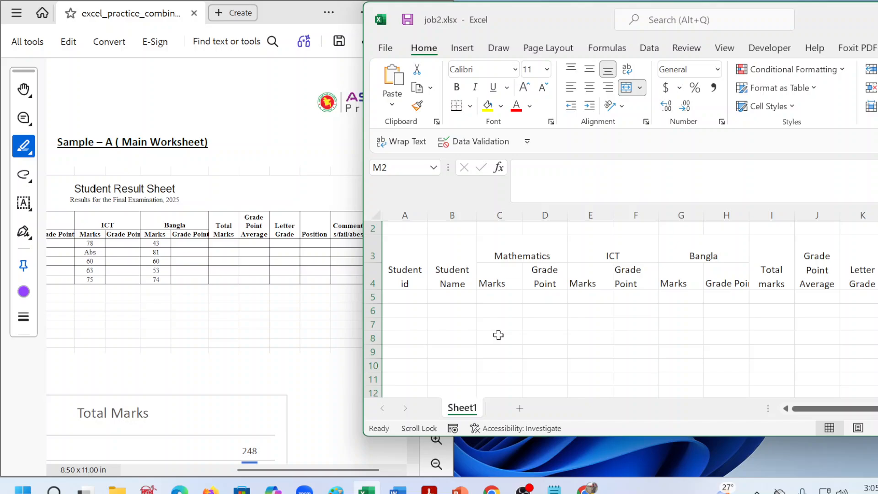
click(411, 275)
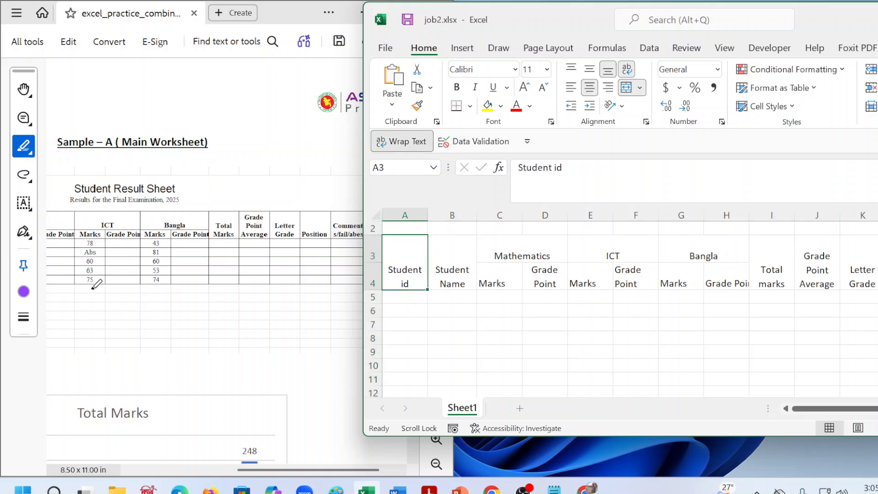
drag(400, 270, 871, 283)
scroll(681, 329, up, 2)
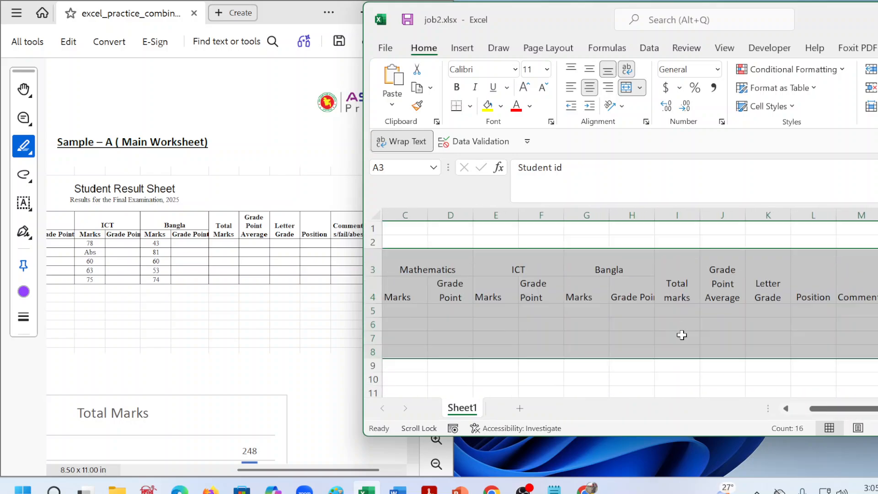
click(854, 298)
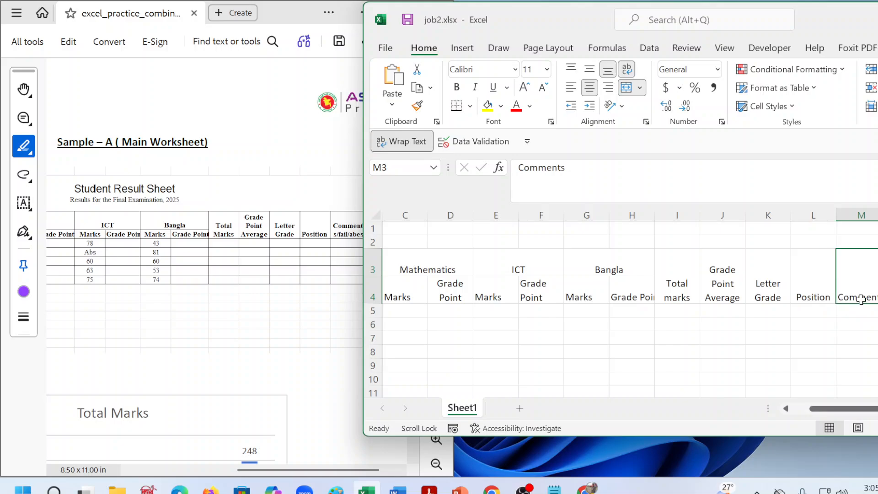
drag(860, 298, 313, 353)
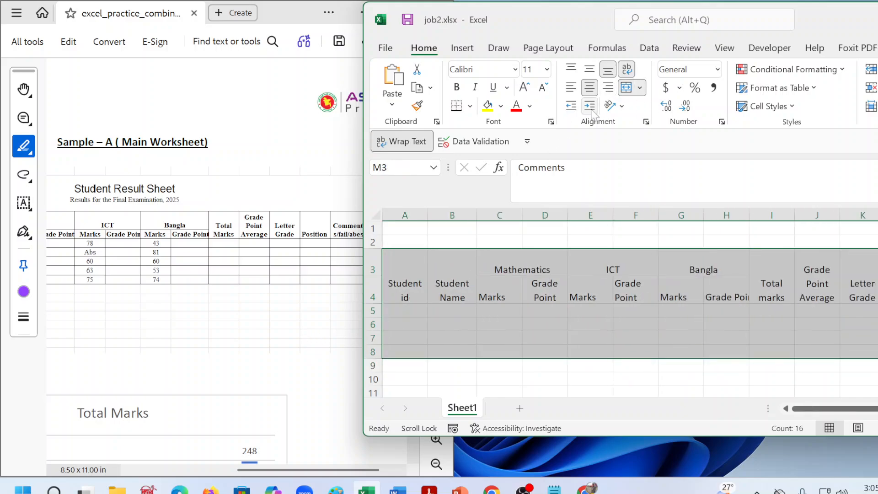
click(469, 106)
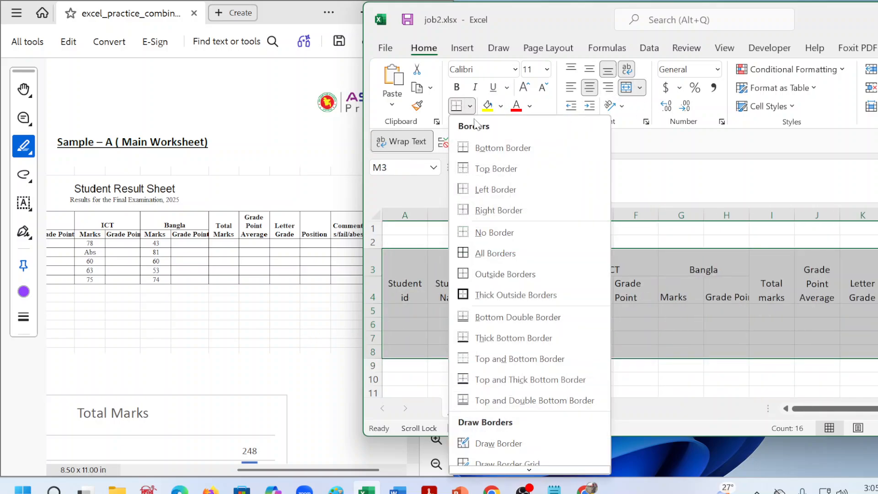
click(488, 253)
- Extend the all-borders formatting to the range A1:M8 so it includes the two empty rows above the headings
click(446, 235)
drag(388, 225, 541, 352)
scroll(509, 334, left, 5)
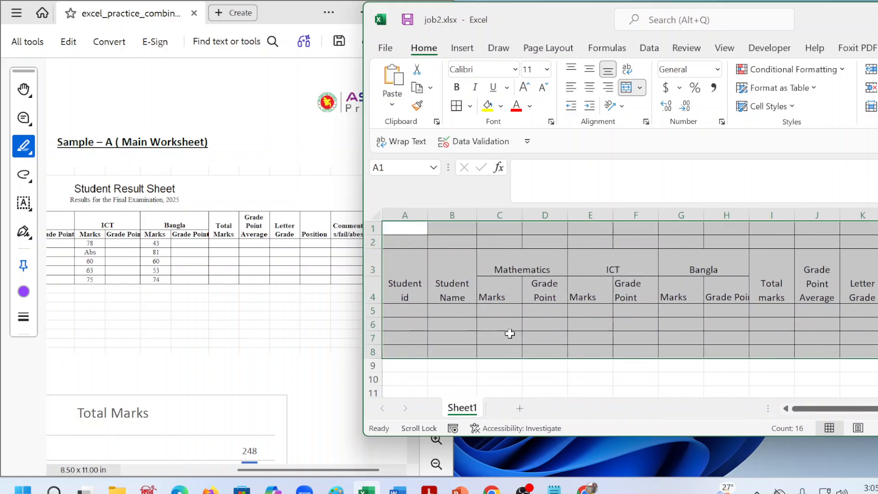
click(502, 324)
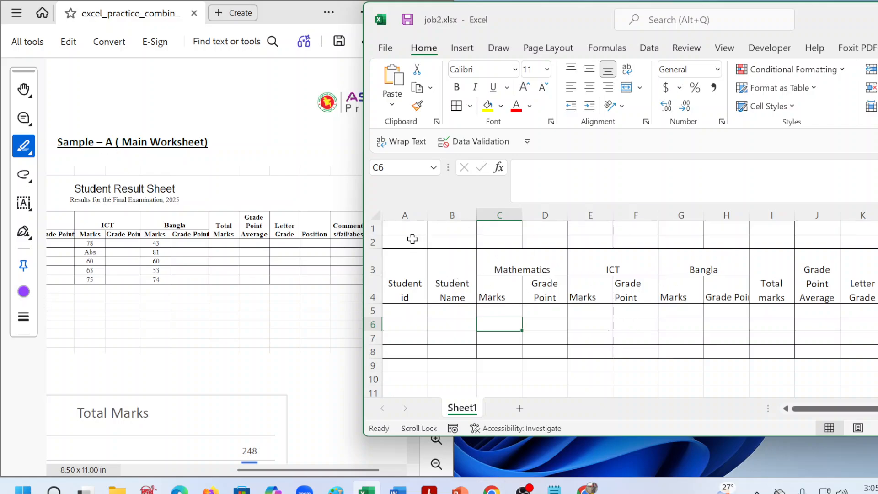
- Maximize the workbook window, and merge and center the range A1:M2 above the table headings
drag(828, 20, 694, 90)
click(849, 90)
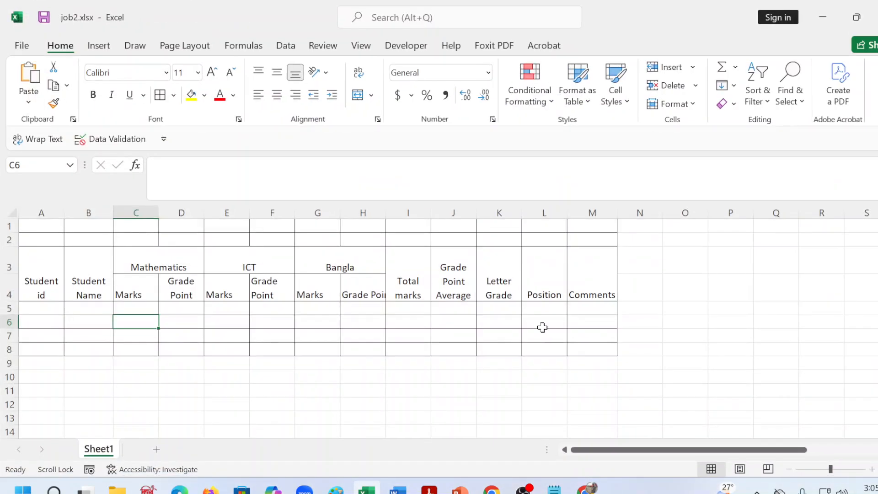
drag(35, 228, 587, 240)
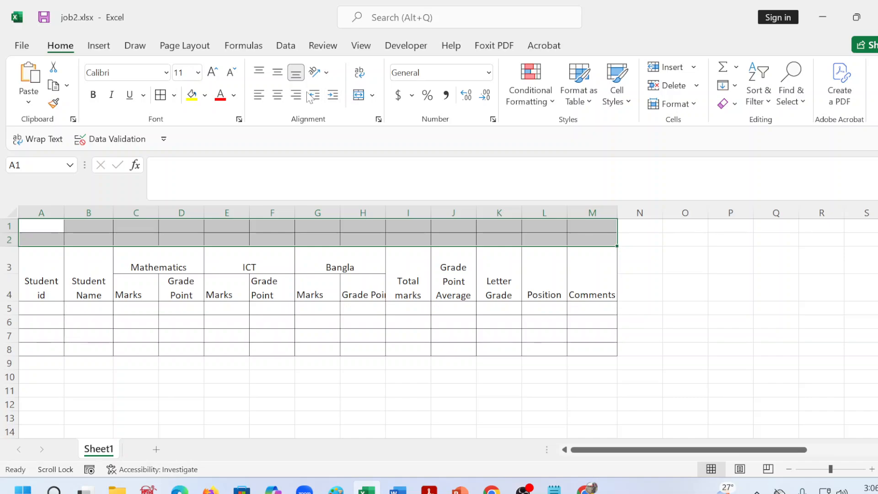
click(361, 98)
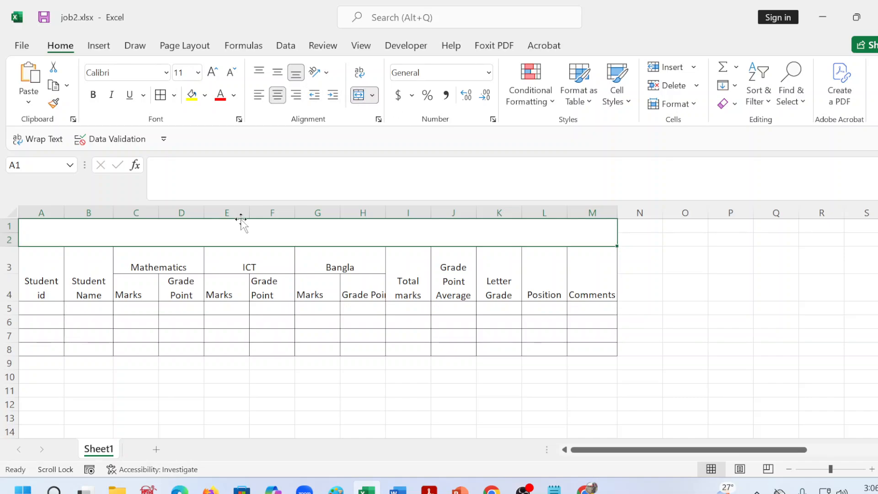
- Enter the title Student Result Sheet in the merged cell A1
double_click(241, 235)
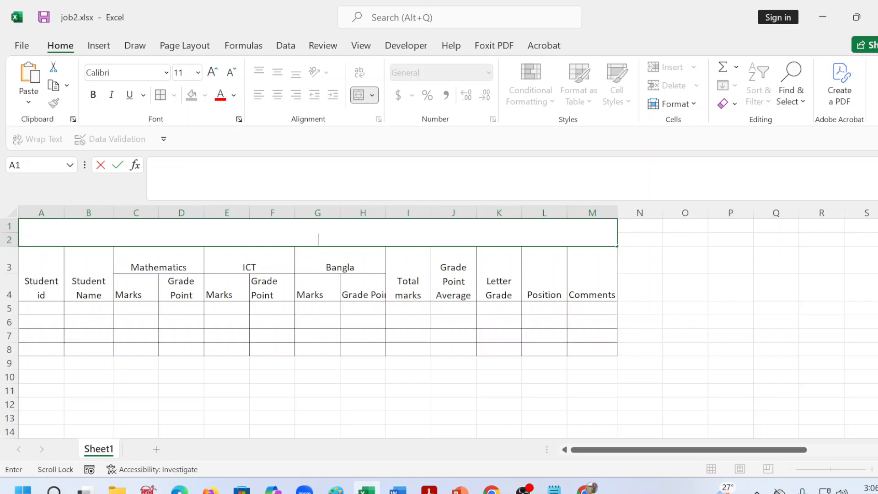
text(Student)
text(Result)
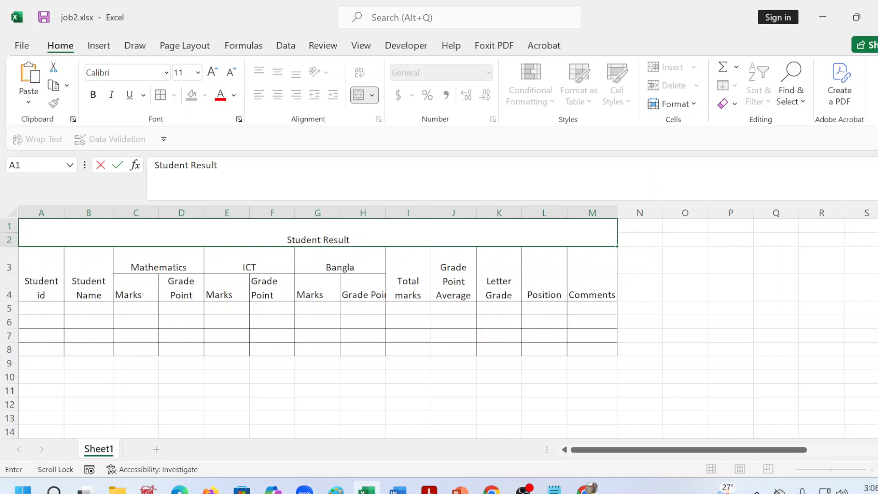
text( Sheet)
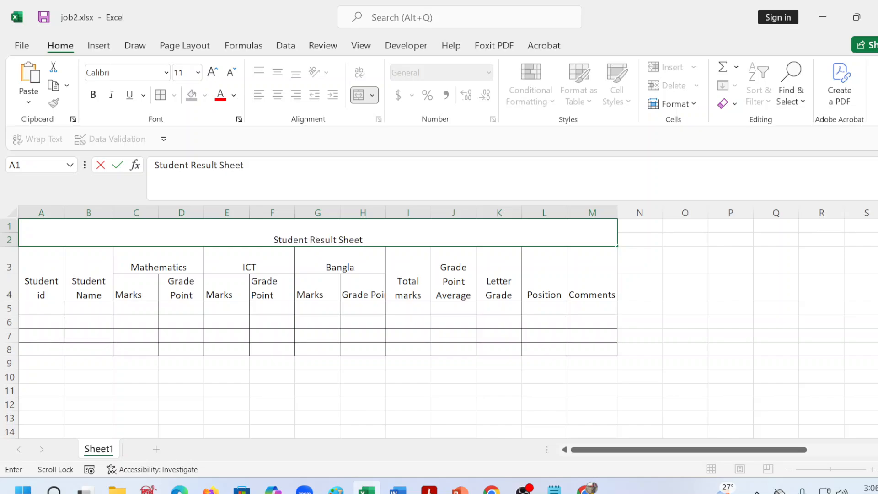
key(Return)
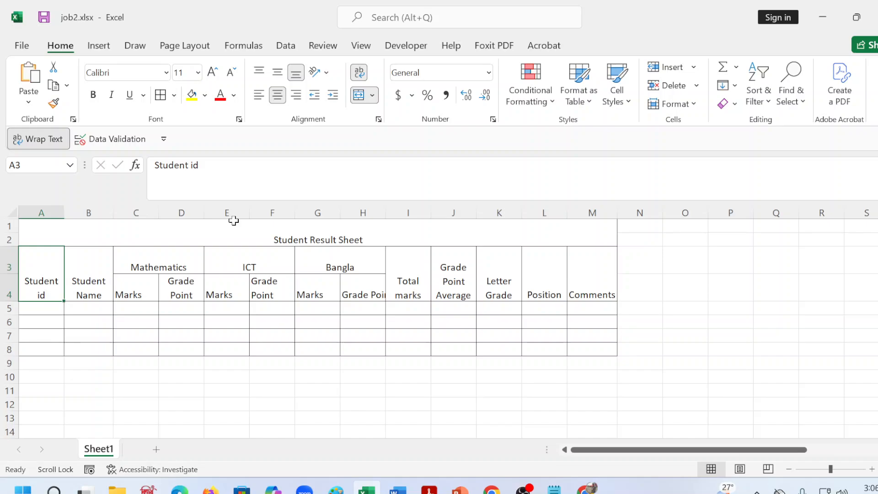
- Add a line break after Student Result Sheet in the title cell A1 and consult the sample PDF for the subtitle wording
click(384, 238)
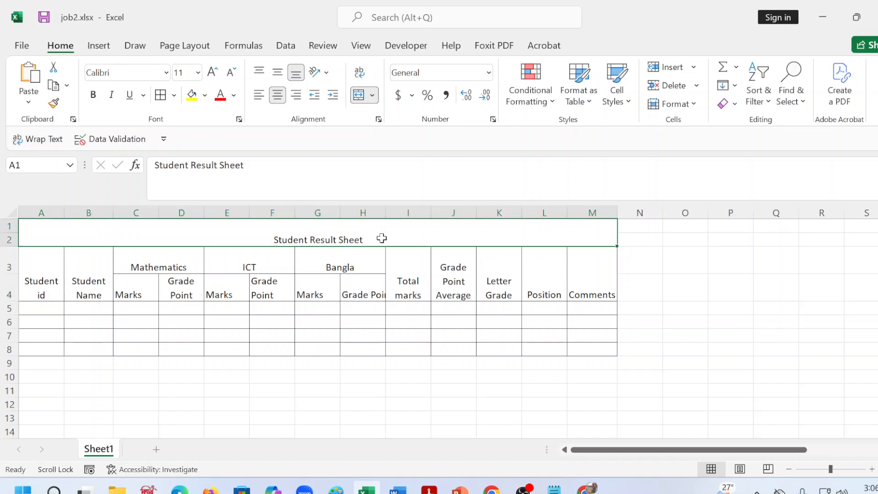
key(F2)
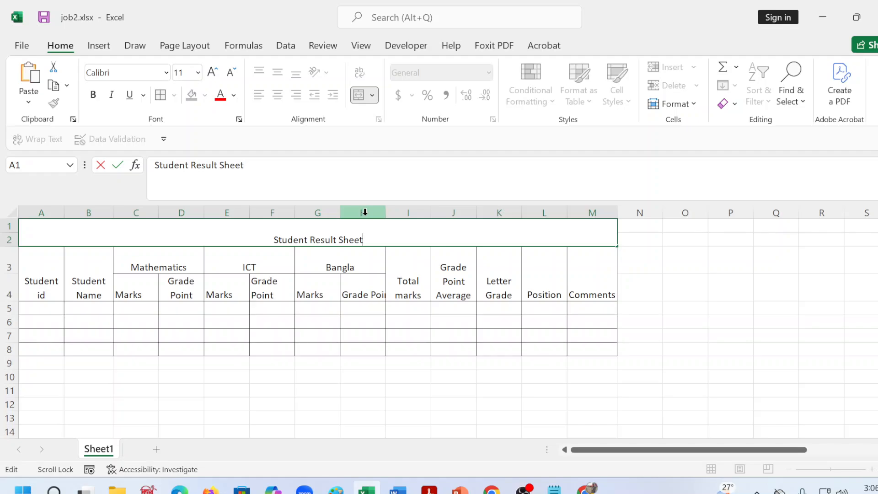
click(423, 487)
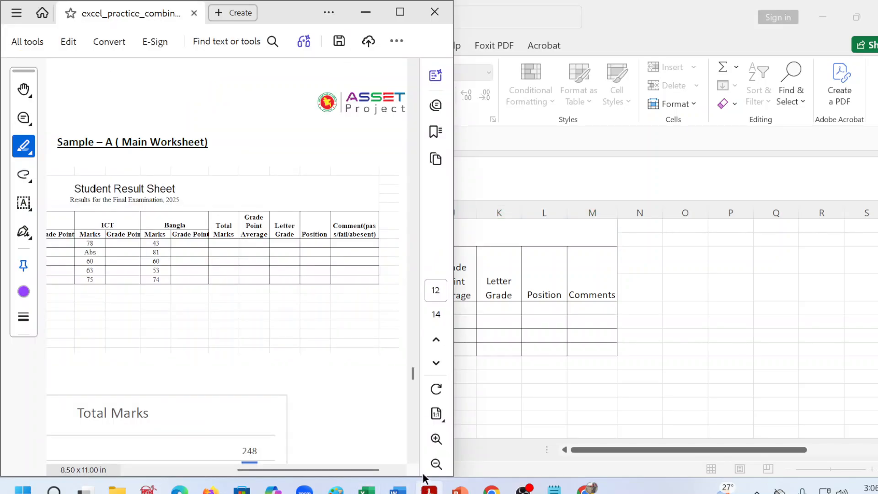
click(428, 487)
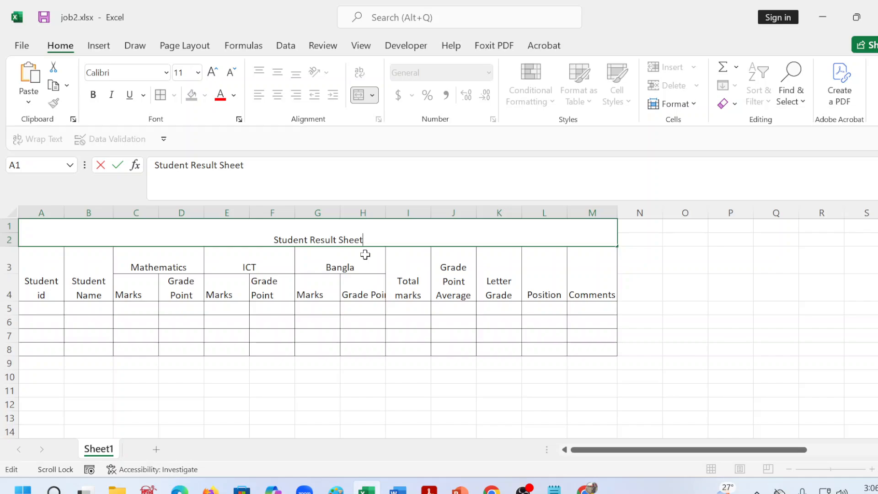
key(alt+Return)
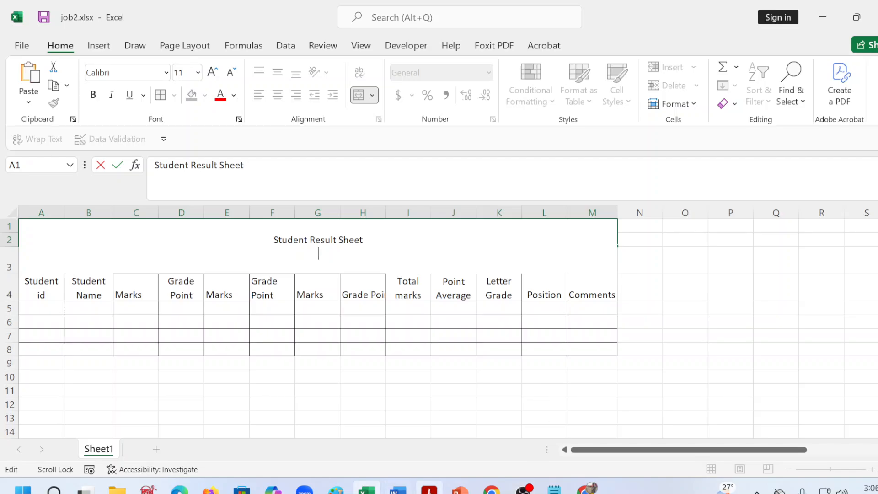
click(429, 489)
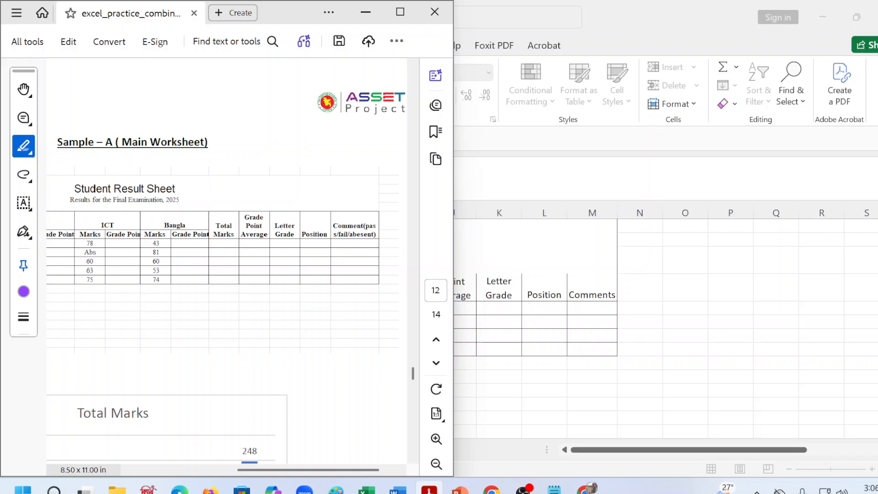
click(429, 489)
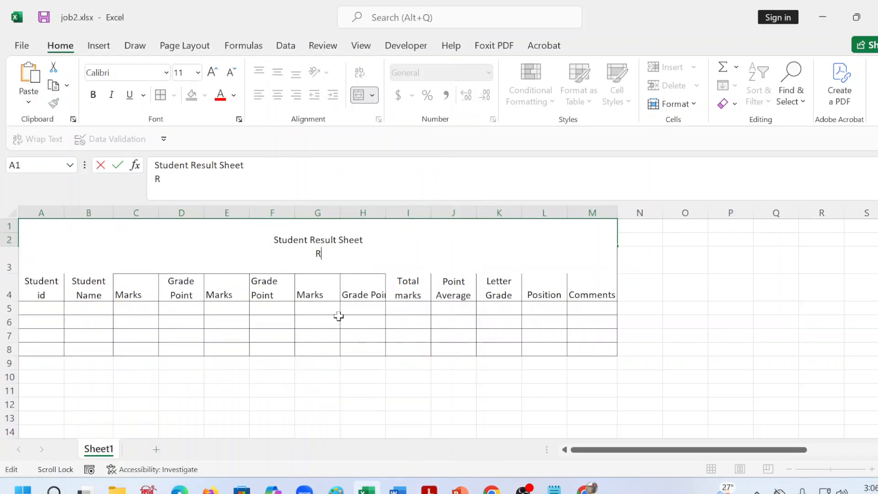
- Enter Results for the final Examination, 2025 as the second line of the title in cell A1
text(esults for )
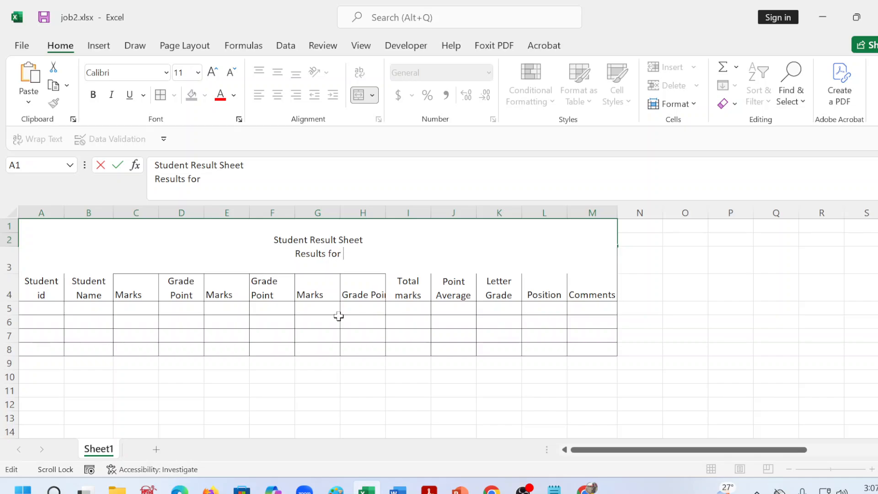
text(the final)
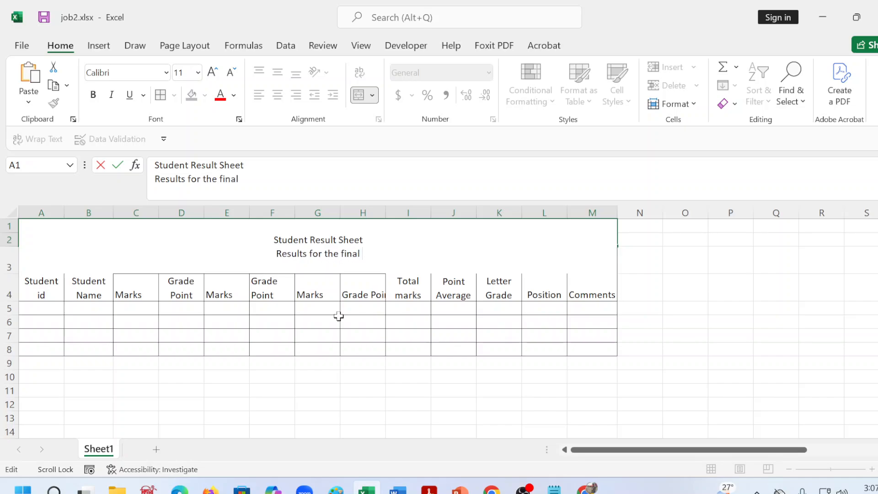
text( Examin)
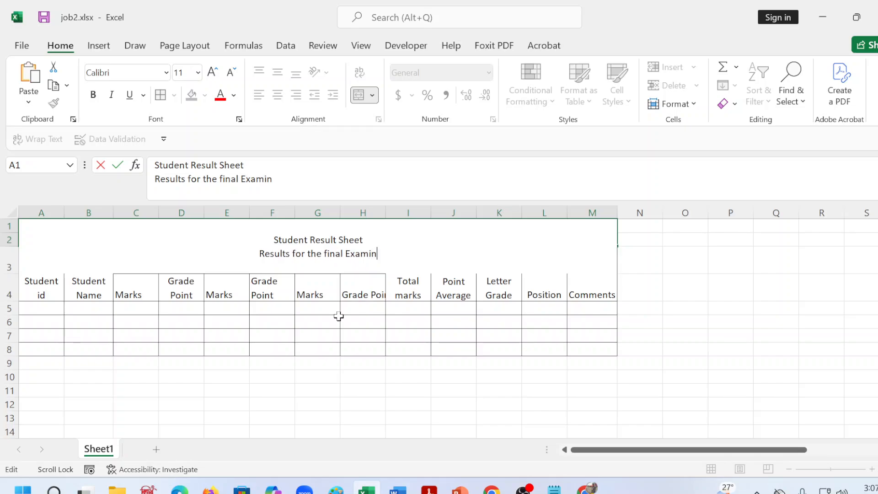
text(ation,)
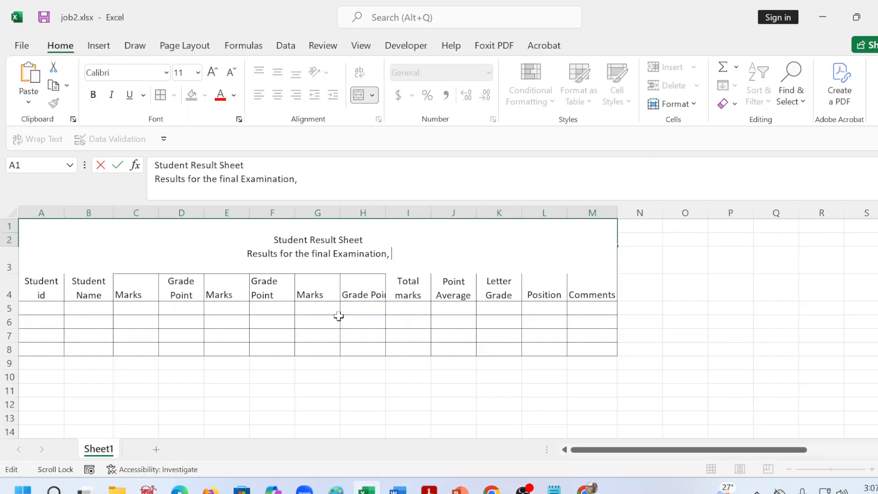
text( 2026)
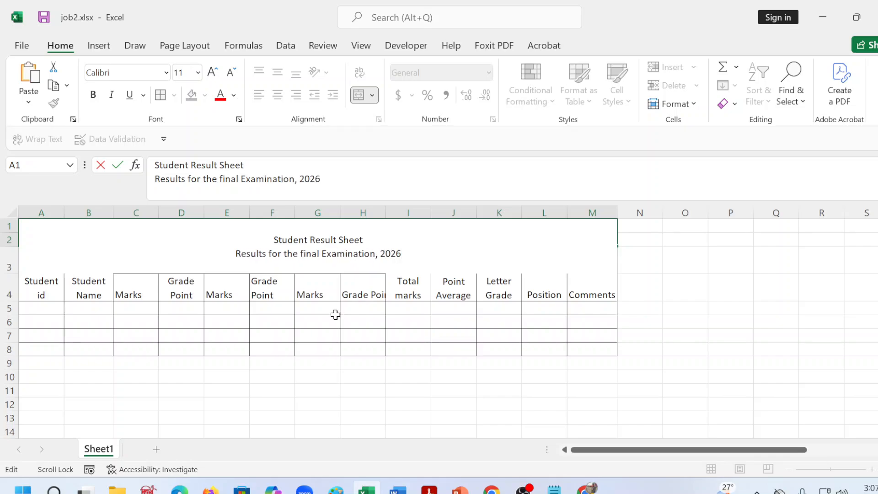
key(BackSpace)
text(5)
click(390, 362)
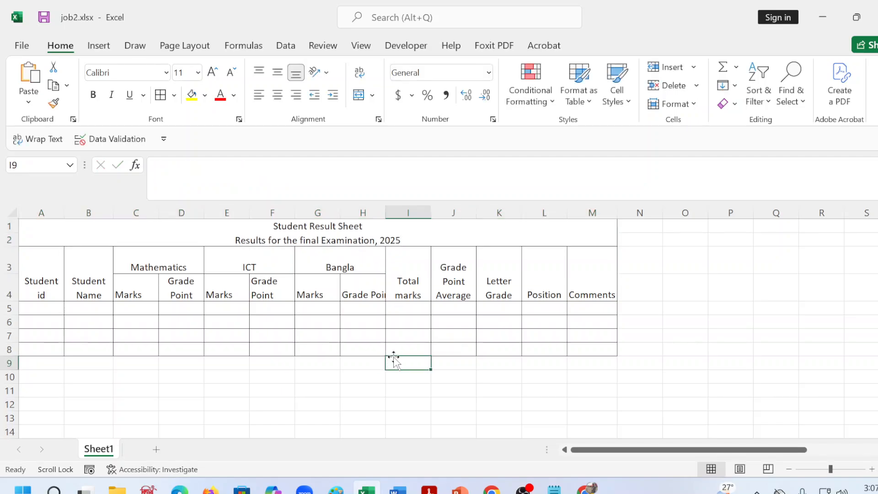
click(291, 237)
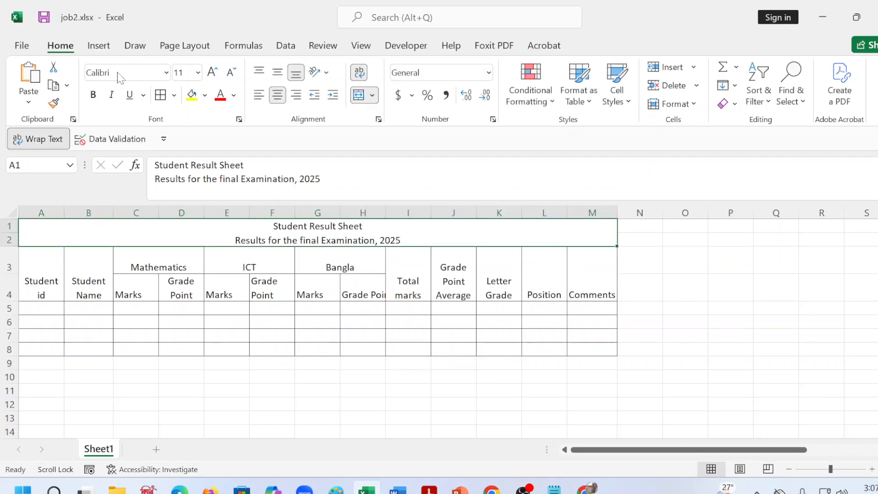
click(48, 24)
click(298, 361)
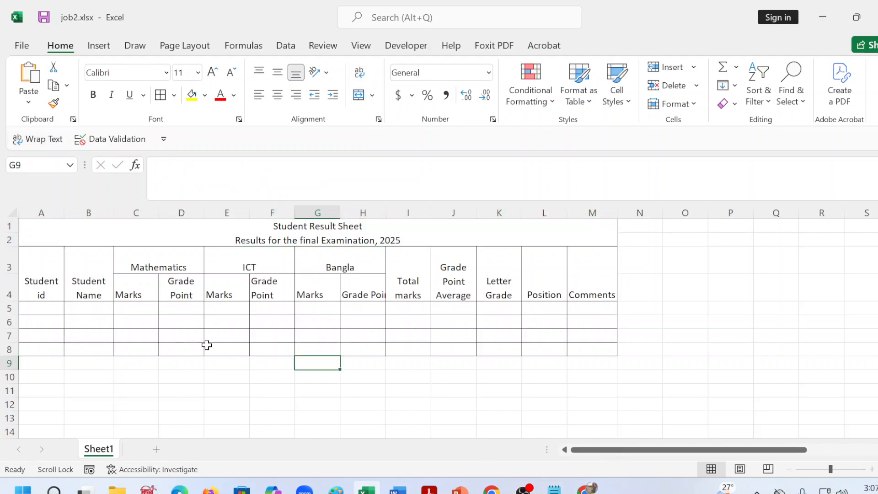
- Make the merged subject headings Mathematics, ICT and Bangla in row 3 bold
click(148, 267)
drag(212, 265, 361, 268)
click(92, 96)
click(227, 346)
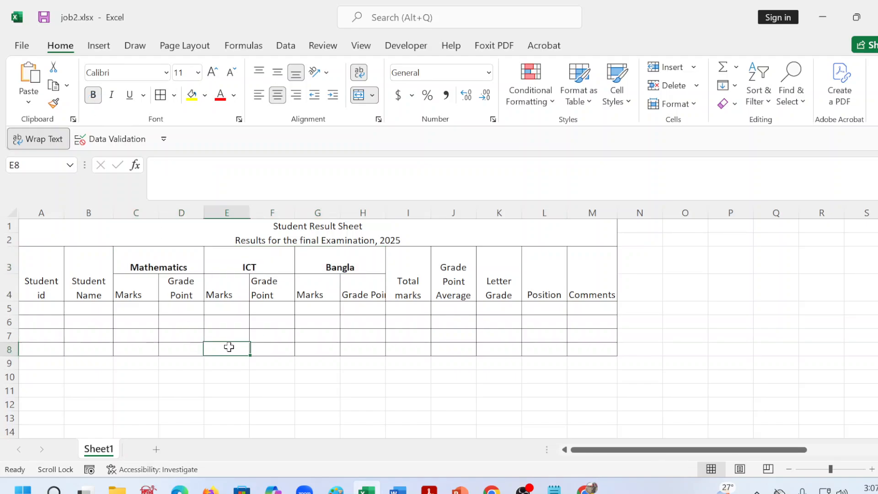
- Center the table headings in A3:M4 both vertically and horizontally
drag(39, 280, 597, 349)
click(805, 344)
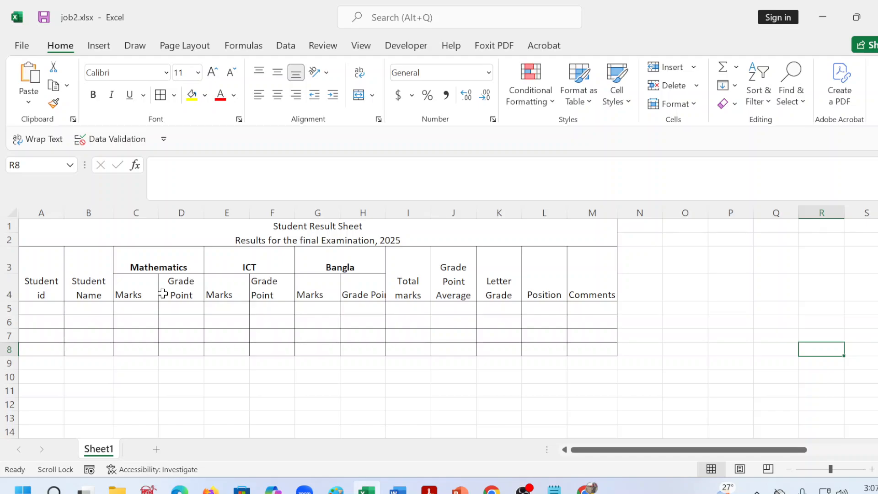
drag(41, 277, 589, 292)
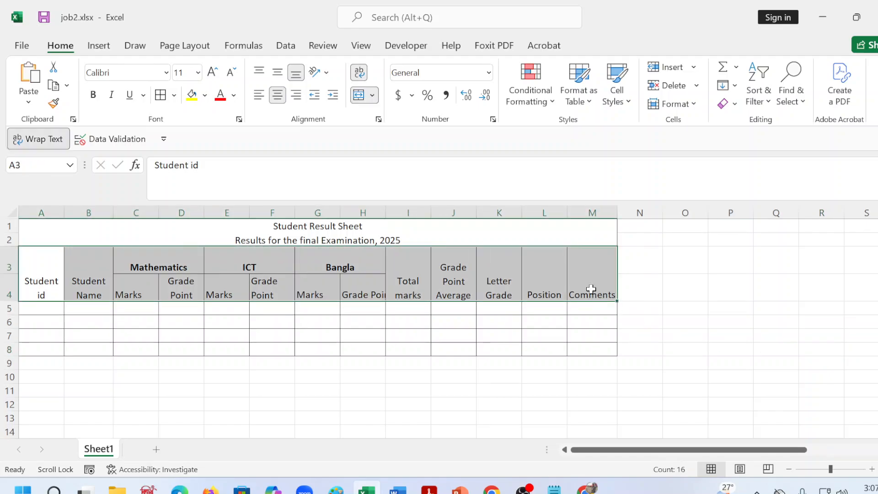
click(278, 72)
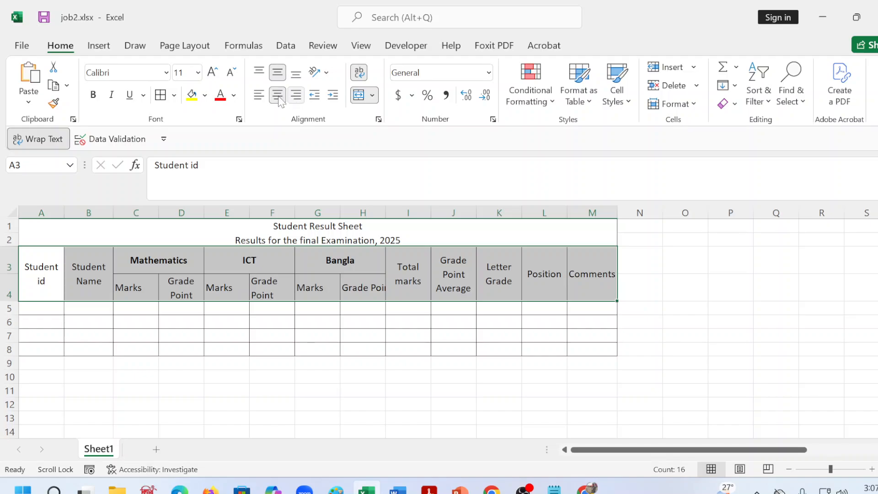
click(259, 95)
click(277, 95)
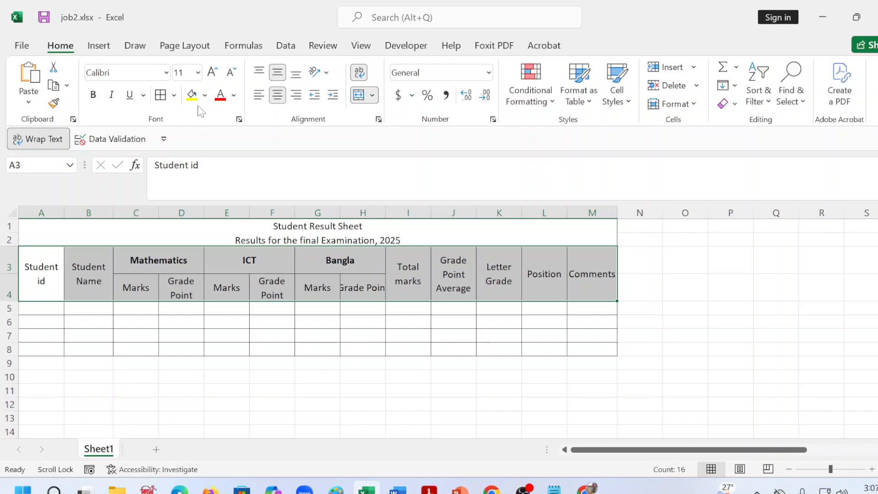
click(296, 95)
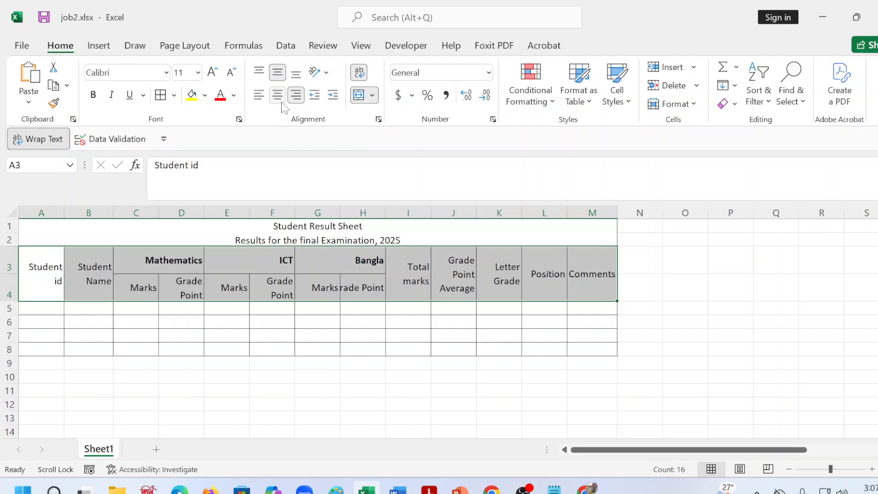
click(278, 95)
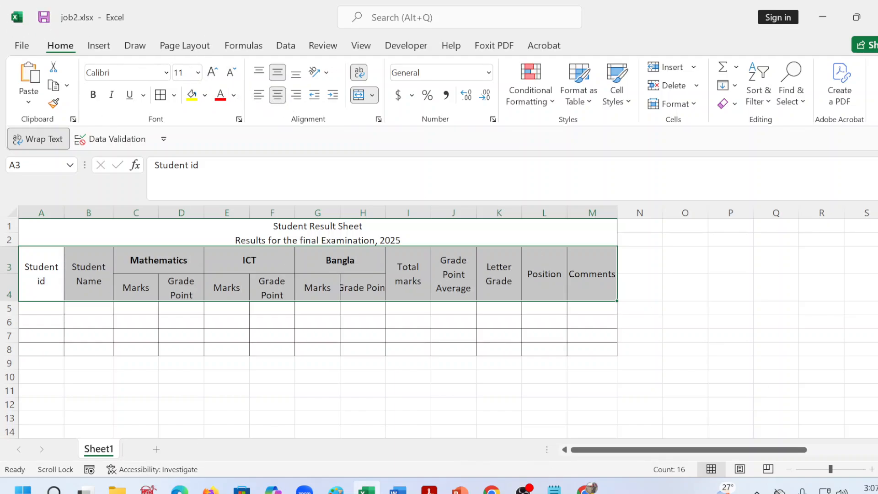
- Review the job instructions in the PDF for the title font, other text font and title size, and return to the workbook
click(429, 490)
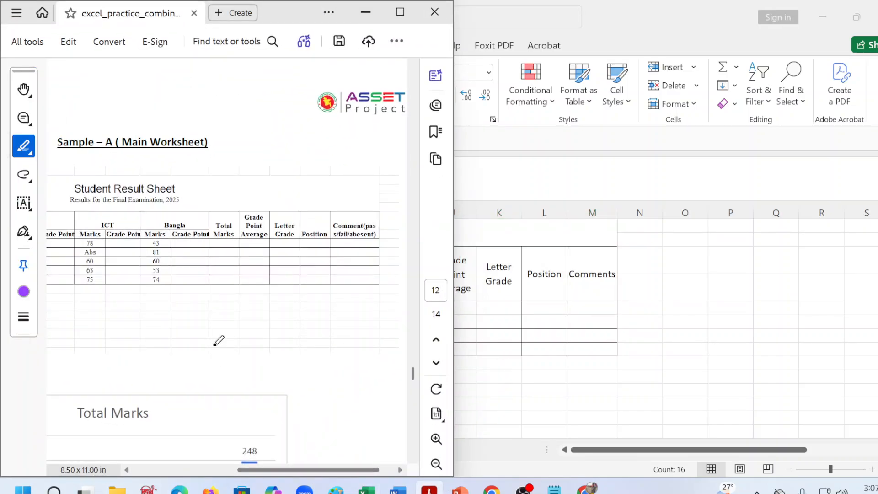
scroll(267, 276, up, 5)
scroll(267, 276, up, 10)
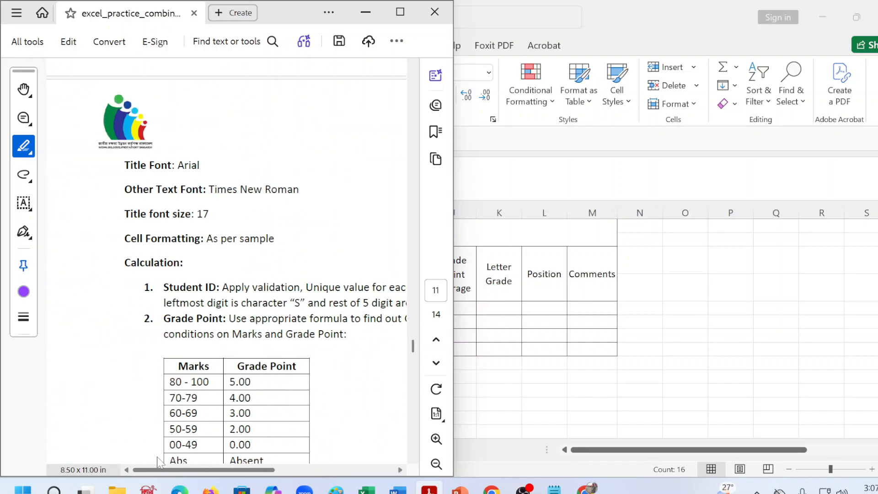
drag(303, 470, 199, 469)
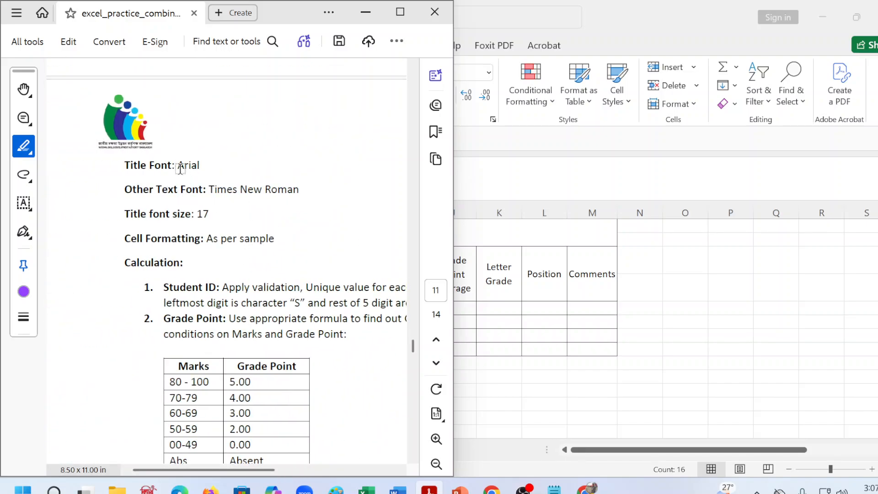
scroll(255, 358, down, 15)
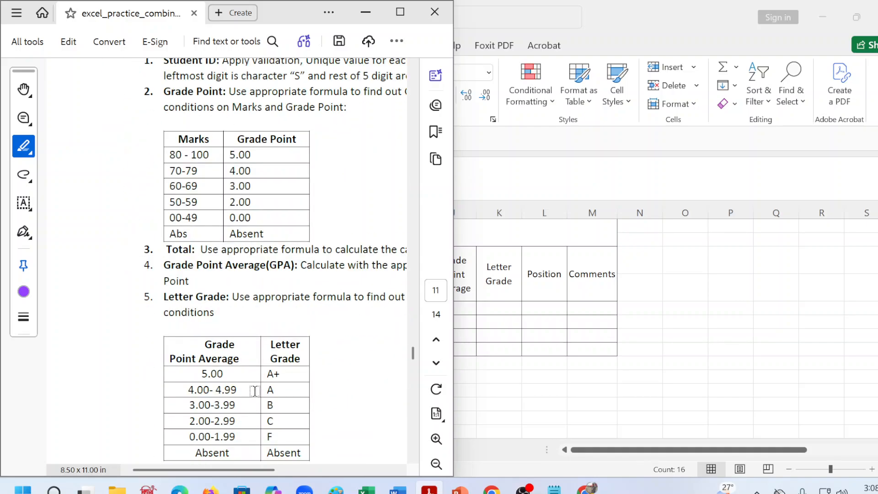
scroll(251, 362, down, 3)
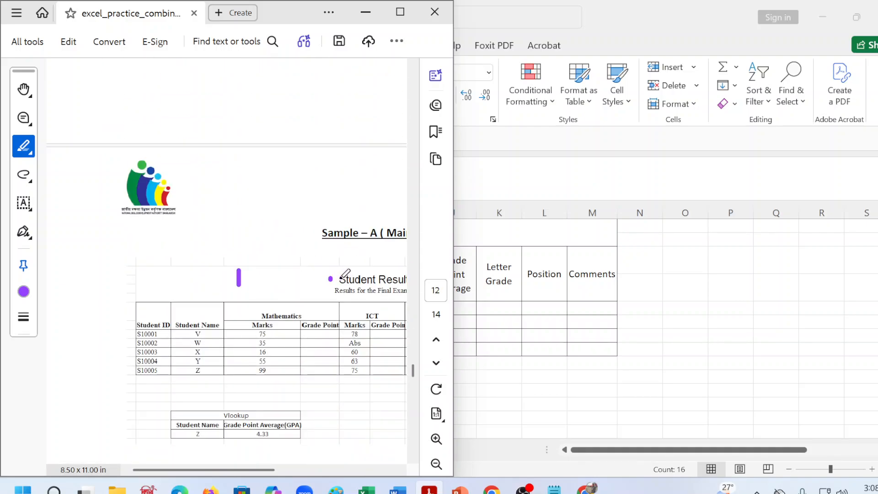
scroll(277, 242, up, 15)
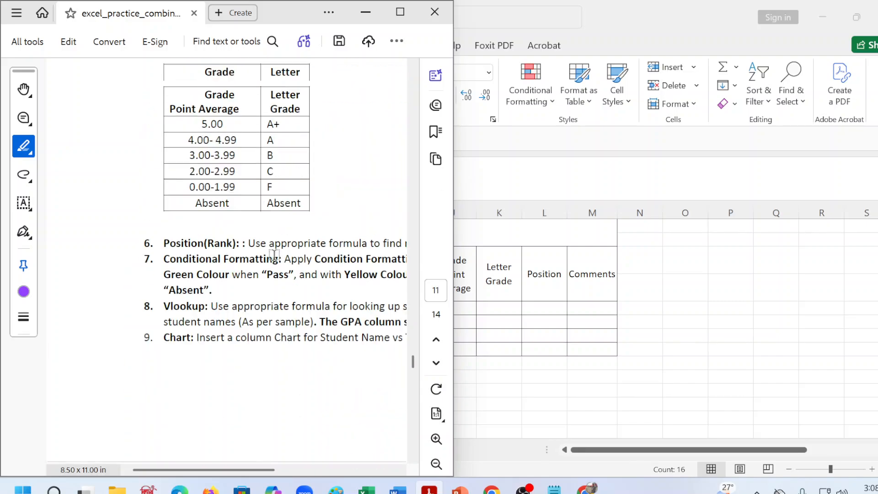
scroll(277, 247, up, 3)
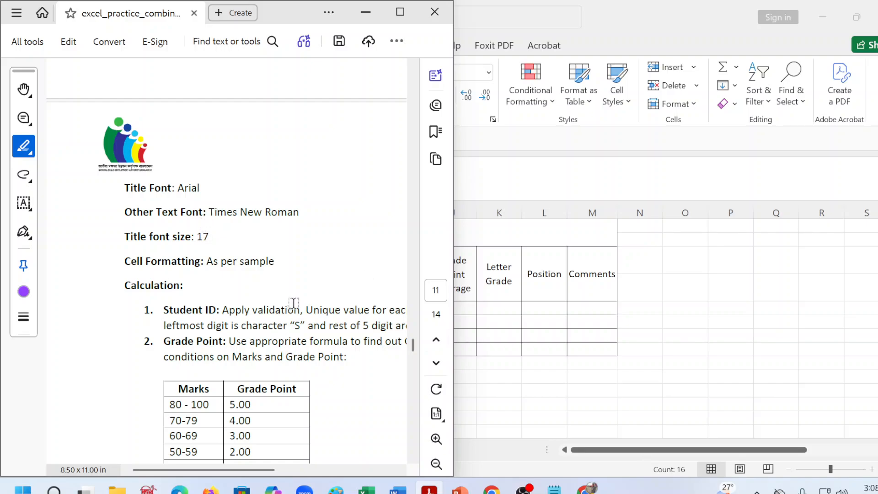
key(alt+Tab)
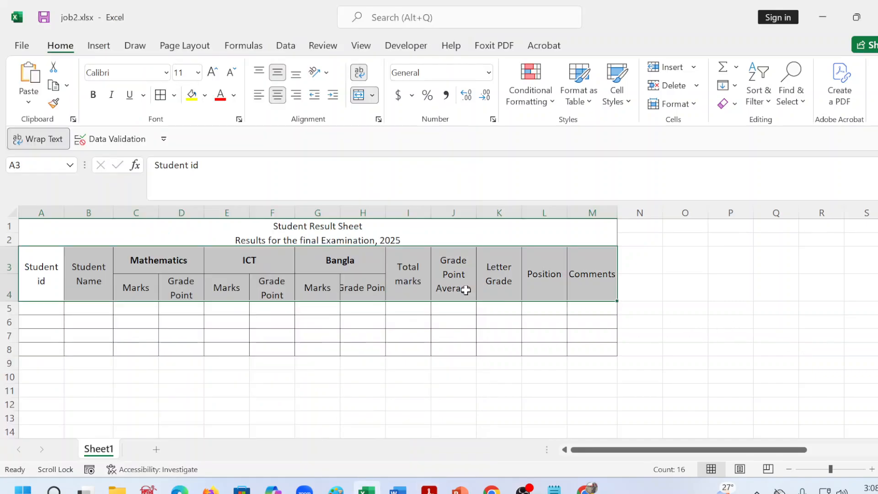
- Set the font of the first title line, Student Result Sheet, in the merged cell A1 to Arial
click(149, 264)
click(273, 230)
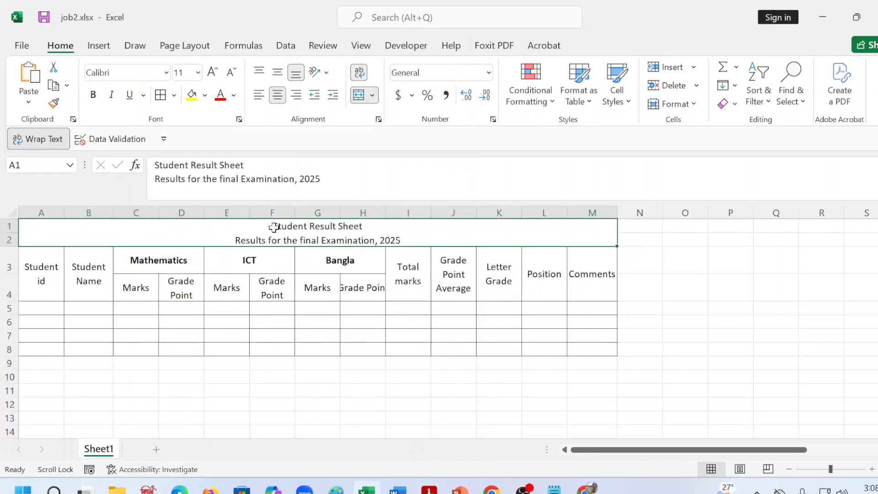
click(256, 166)
drag(245, 165, 155, 165)
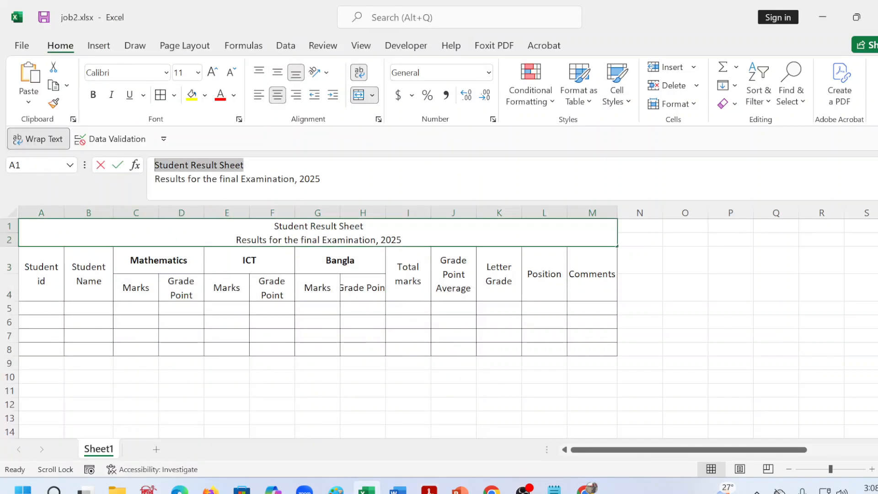
click(166, 73)
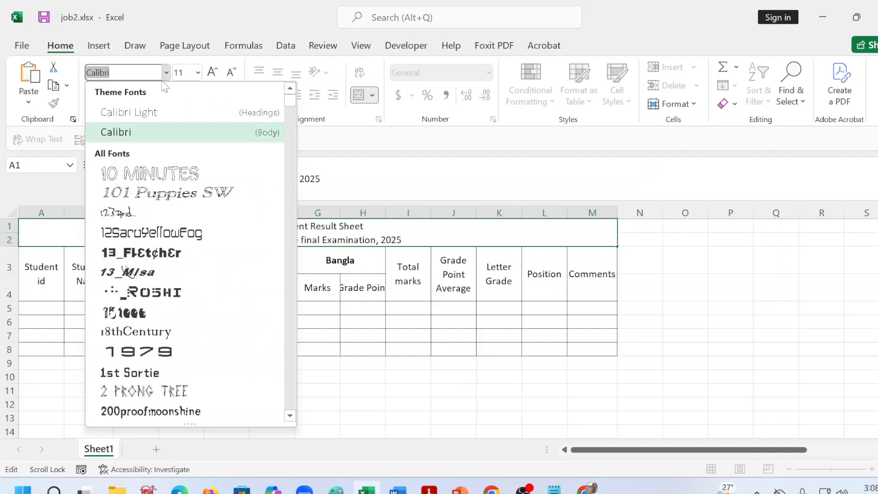
scroll(167, 289, down, 5)
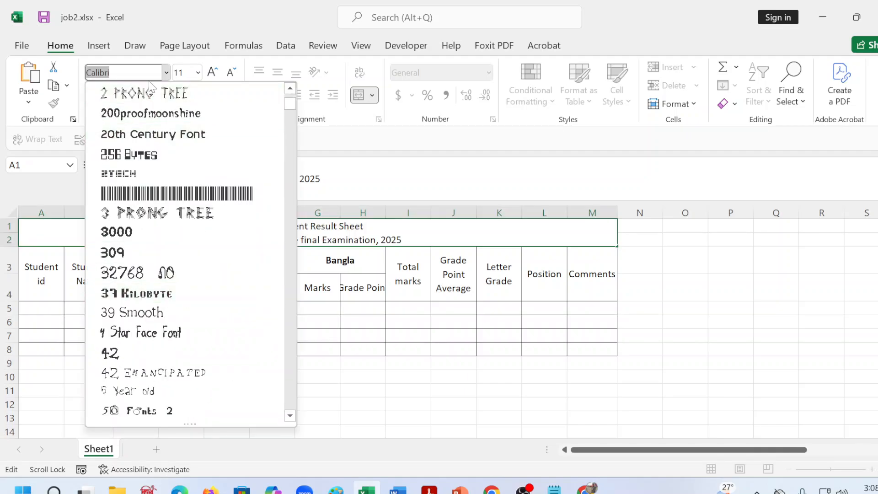
text(Ari)
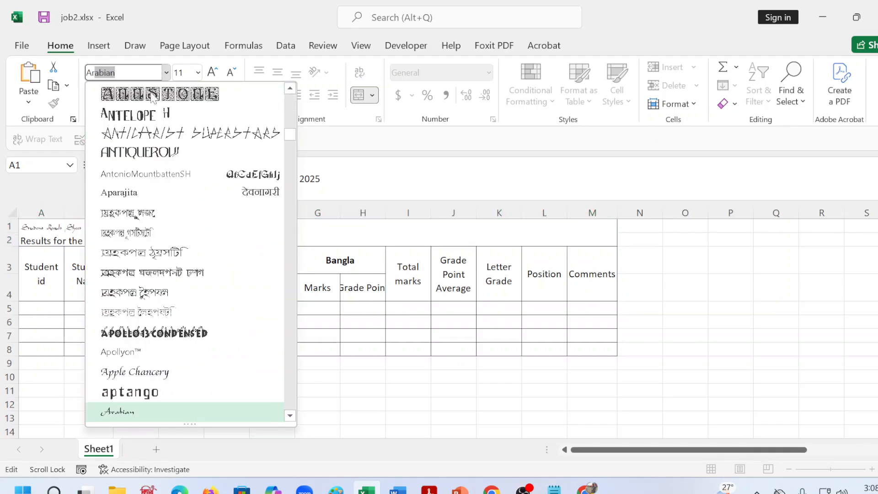
text(al)
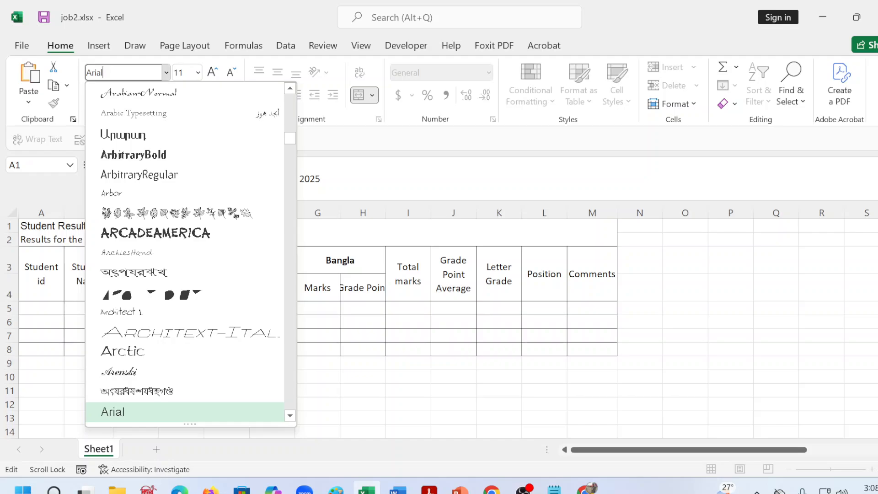
key(Return)
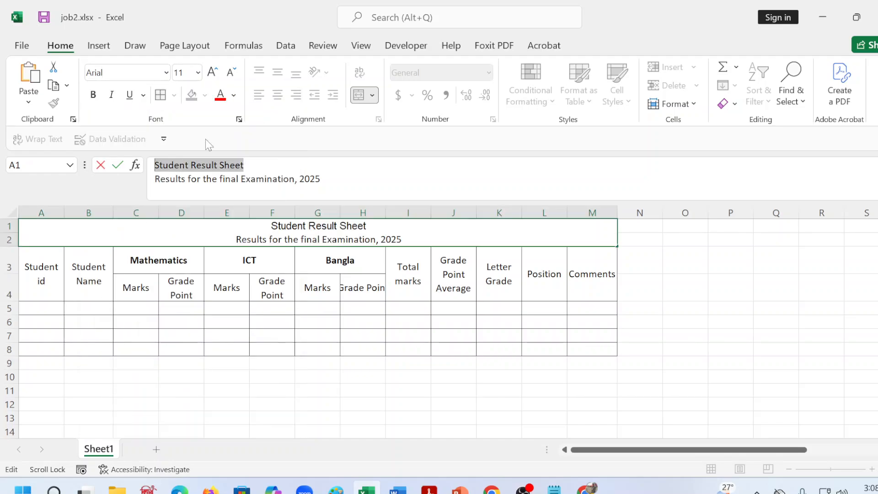
- Set the first title line's font size to 17 and make row 2 taller so both title lines fit
click(197, 72)
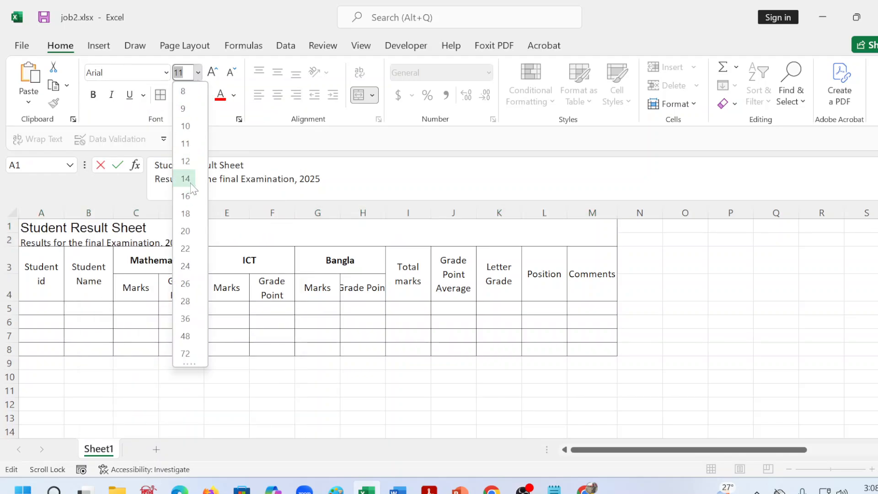
click(189, 196)
click(184, 73)
text(16)
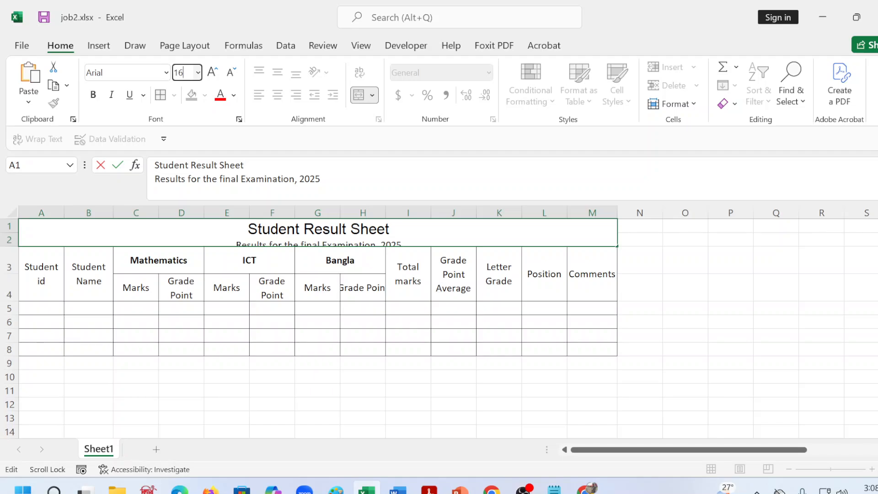
key(Return)
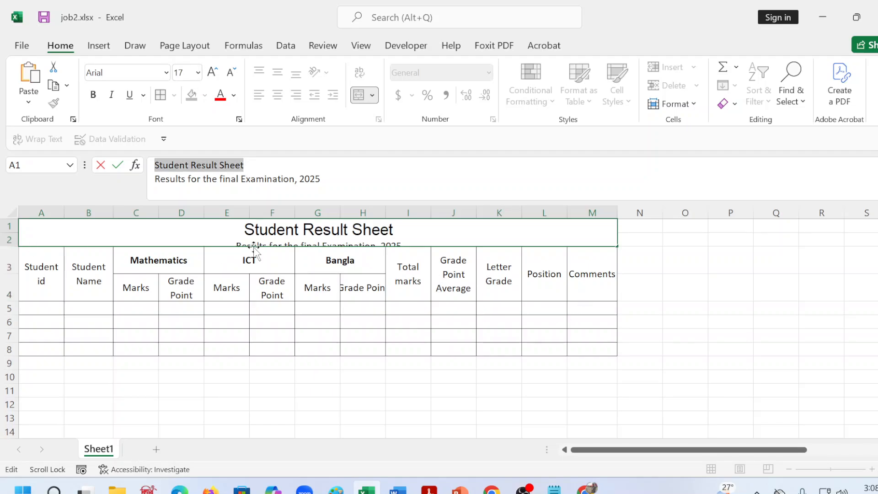
click(576, 363)
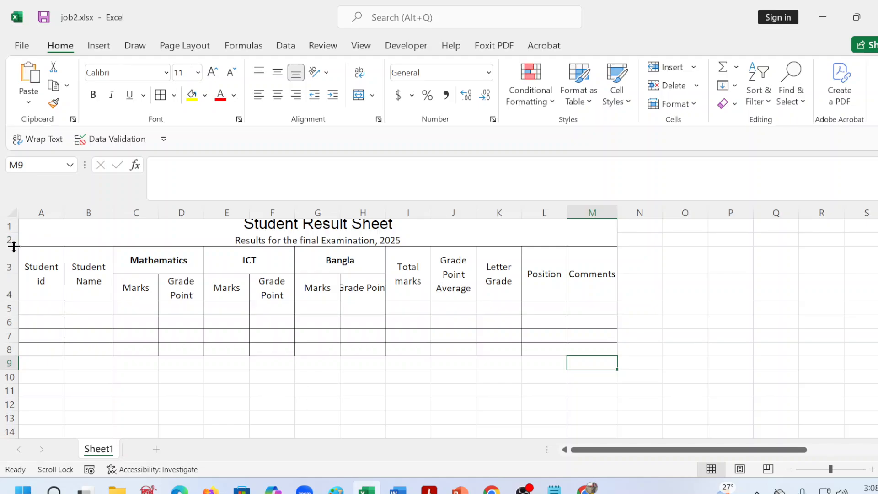
drag(14, 246, 12, 263)
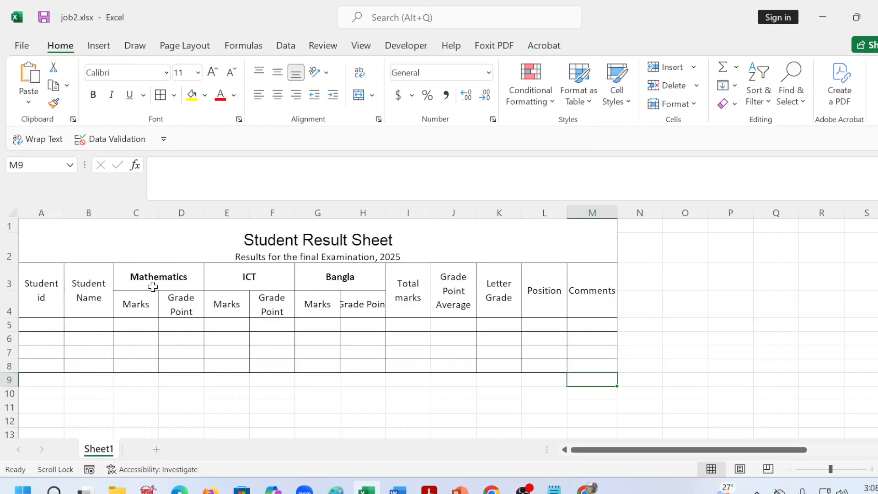
- Set the font of the second title line, Results for the final Examination, 2025, to Times New Roman
click(411, 251)
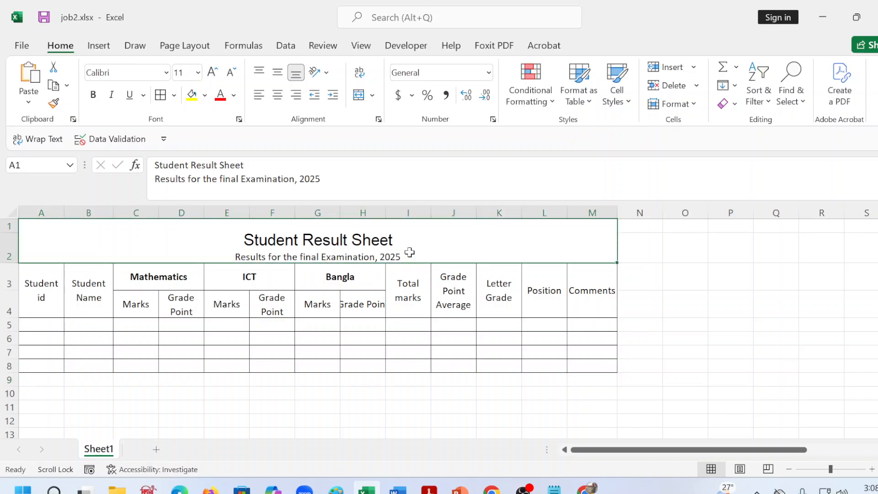
drag(321, 178, 154, 179)
click(165, 77)
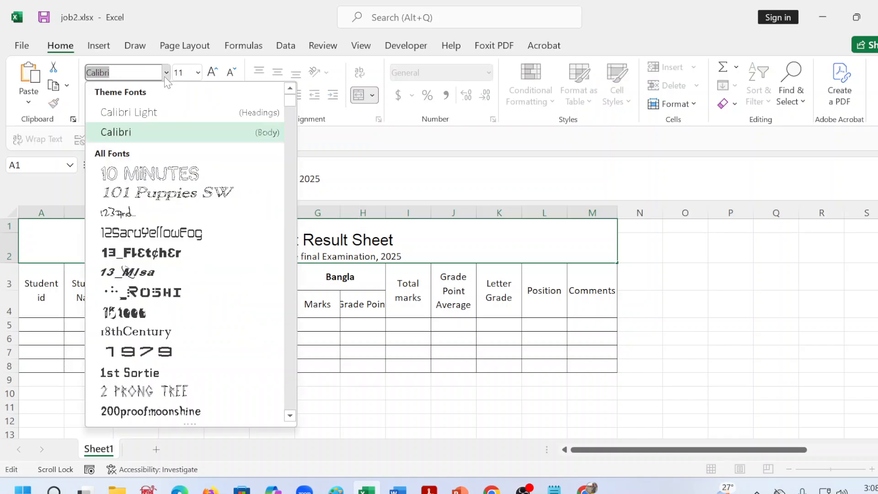
click(140, 75)
key(BackSpace)
key(BackSpace)
key(BackSpace)
key(BackSpace)
key(BackSpace)
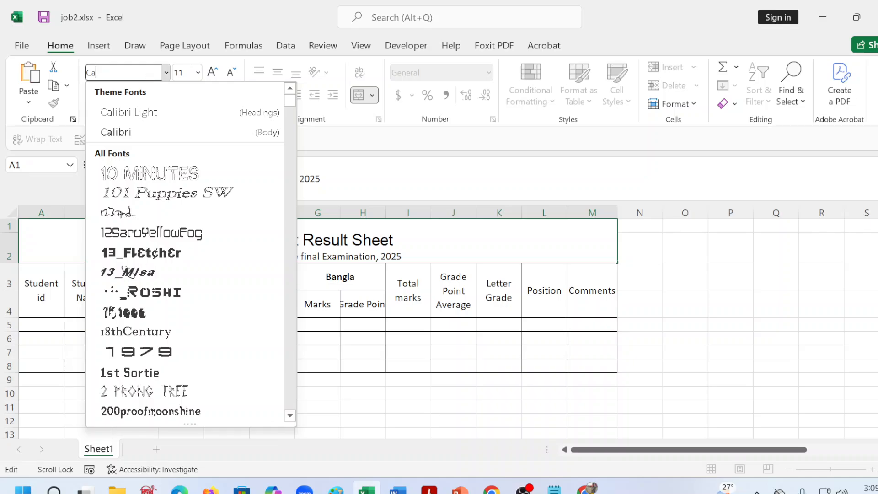
text(Times New Roman)
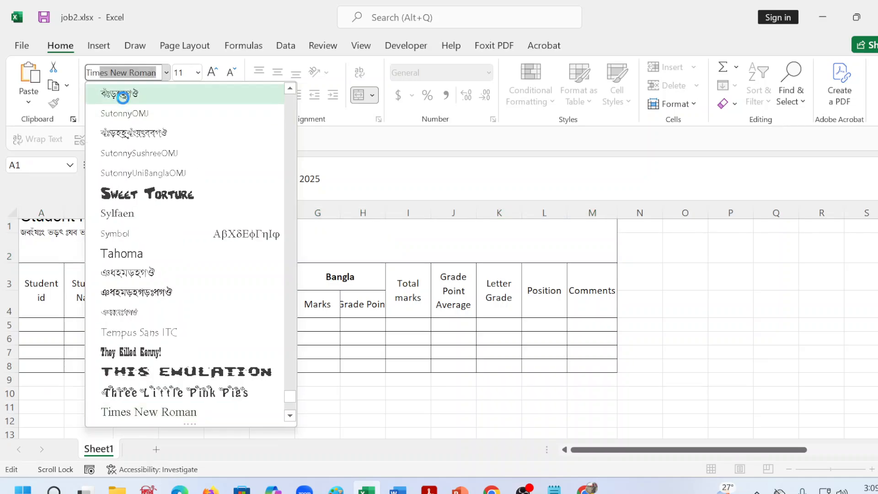
key(Return)
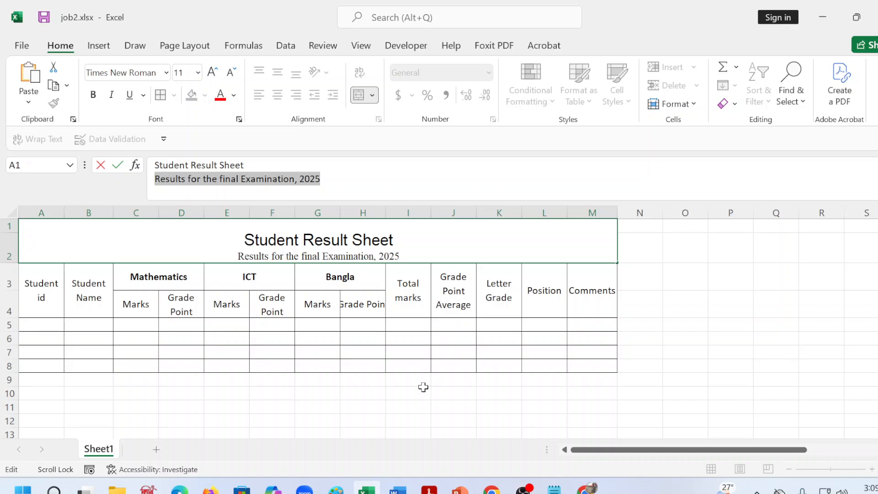
click(416, 406)
- Set the font of the table range A3:M8 to Times New Roman and save the workbook
drag(38, 280, 579, 361)
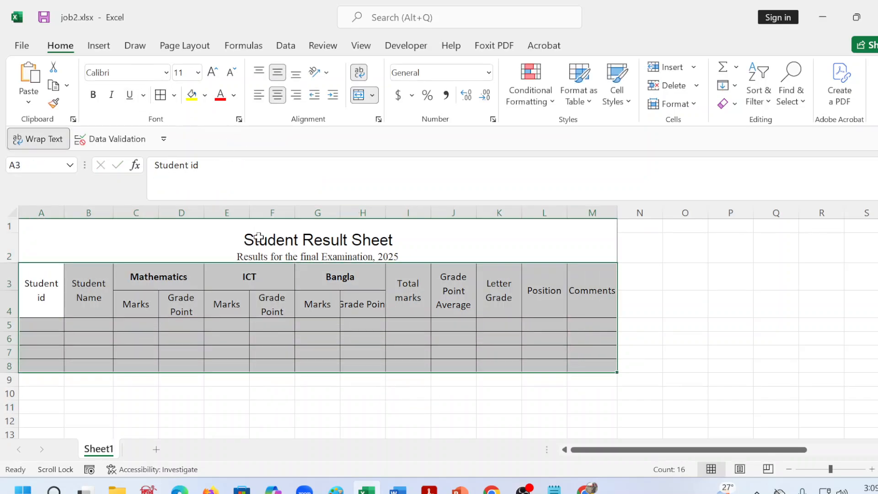
click(166, 75)
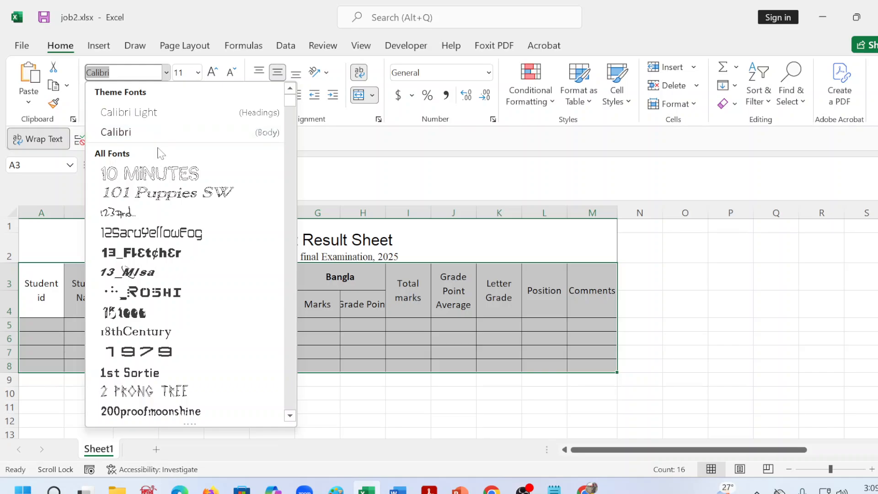
key(BackSpace)
text(Times New Roman)
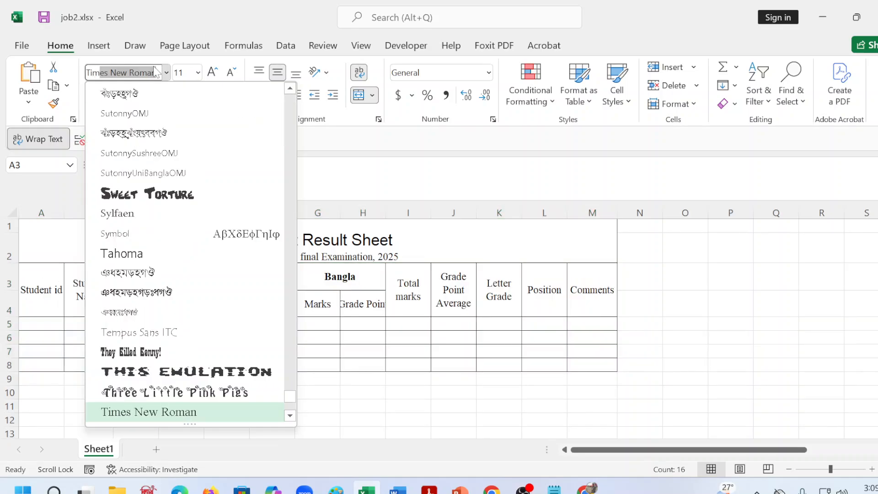
key(Return)
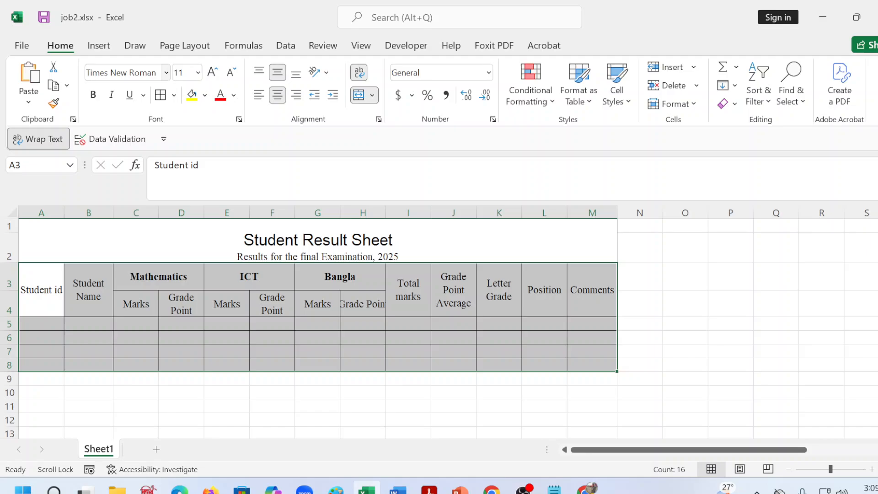
click(777, 304)
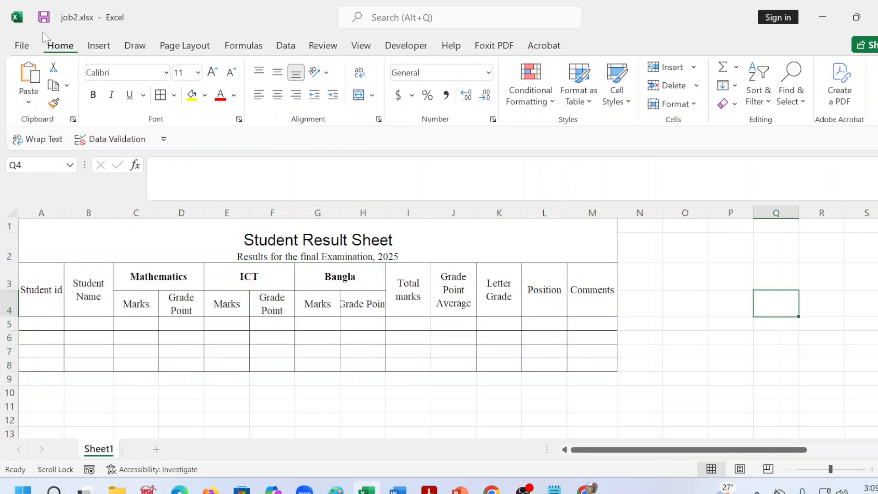
click(43, 17)
click(154, 324)
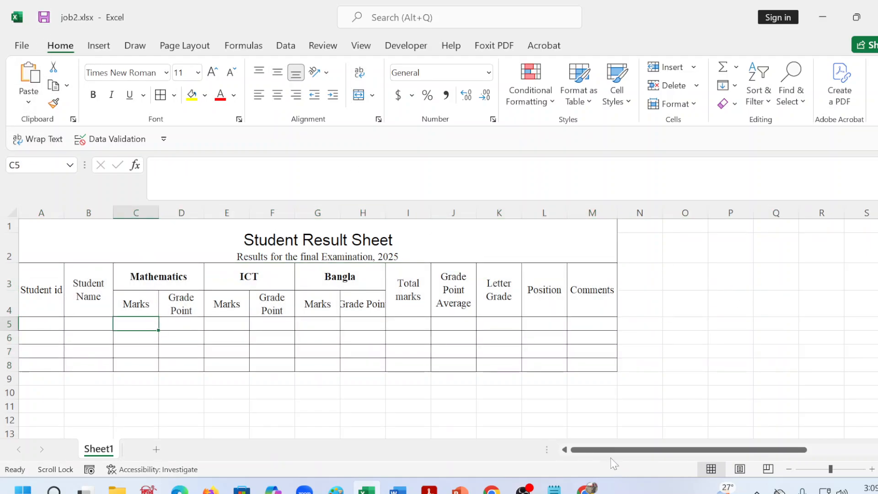
- Switch to the PDF in Acrobat, maximize it and review the Student ID instruction under Calculation
click(429, 488)
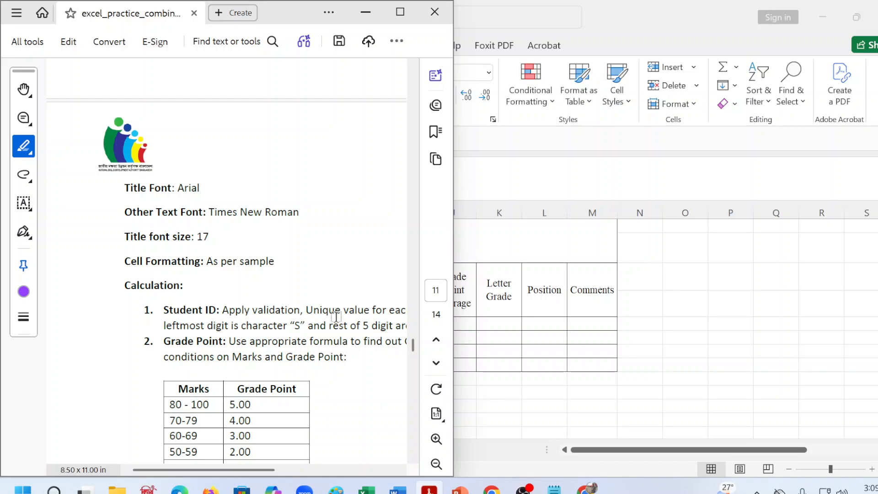
scroll(336, 316, down, 3)
click(399, 11)
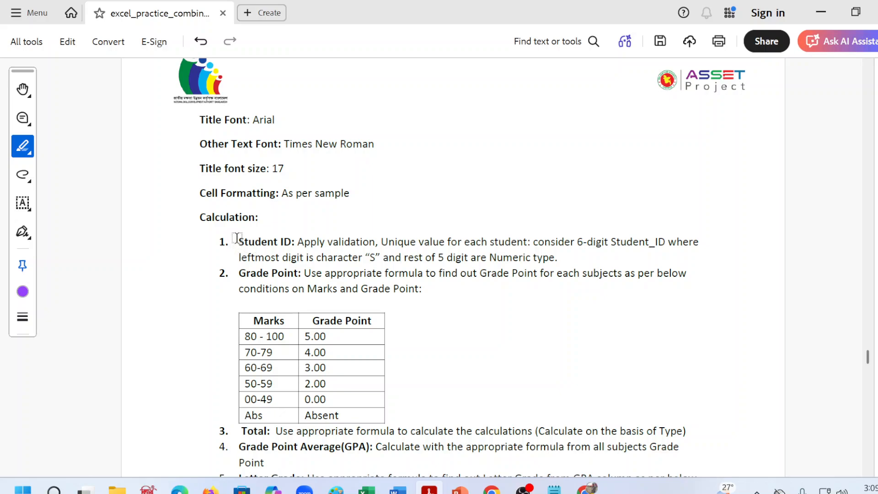
mouse_move(236, 241)
mouse_down()
mouse_move(513, 258)
mouse_move(529, 243)
mouse_move(635, 257)
mouse_move(632, 246)
mouse_move(633, 256)
mouse_move(633, 247)
mouse_move(620, 252)
mouse_up()
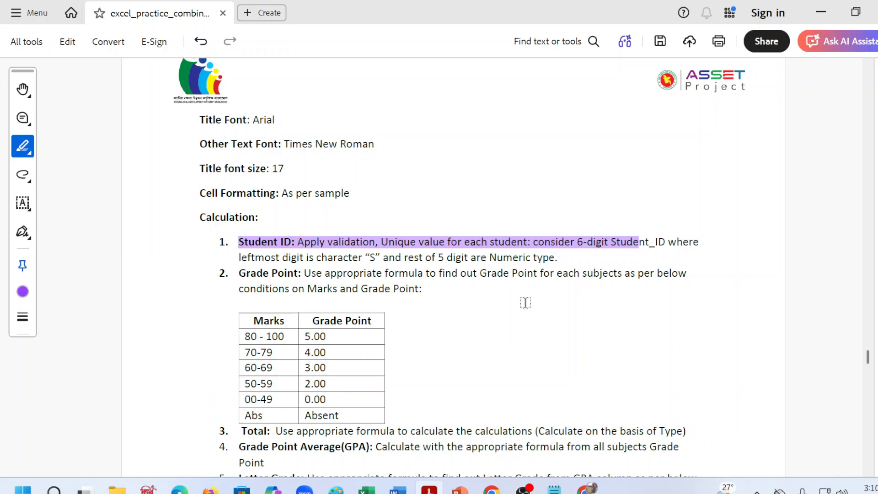
drag(558, 257, 235, 242)
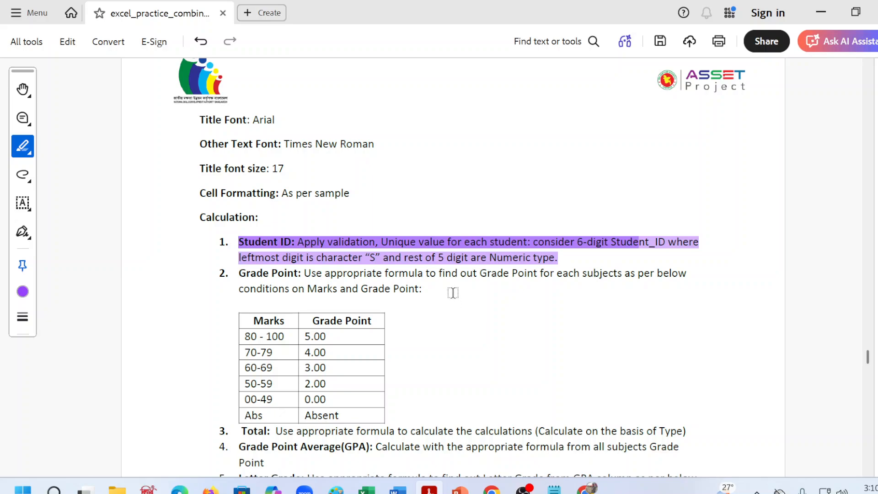
click(450, 242)
key(Delete)
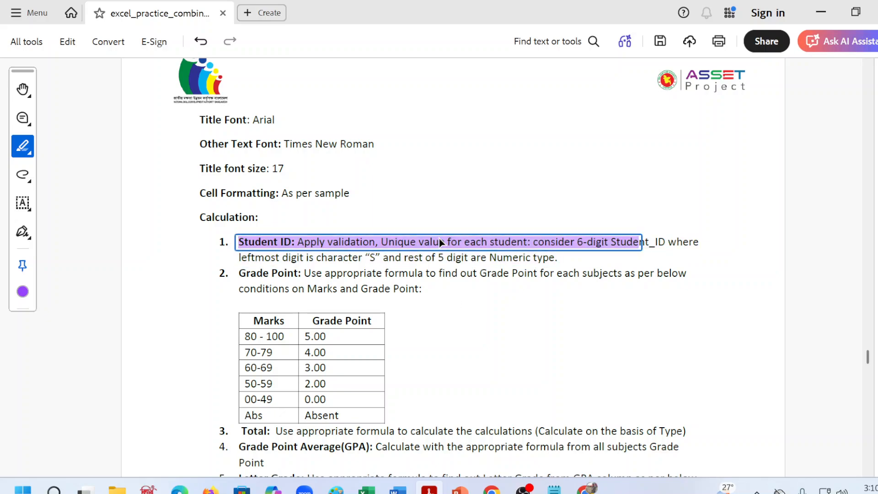
click(444, 243)
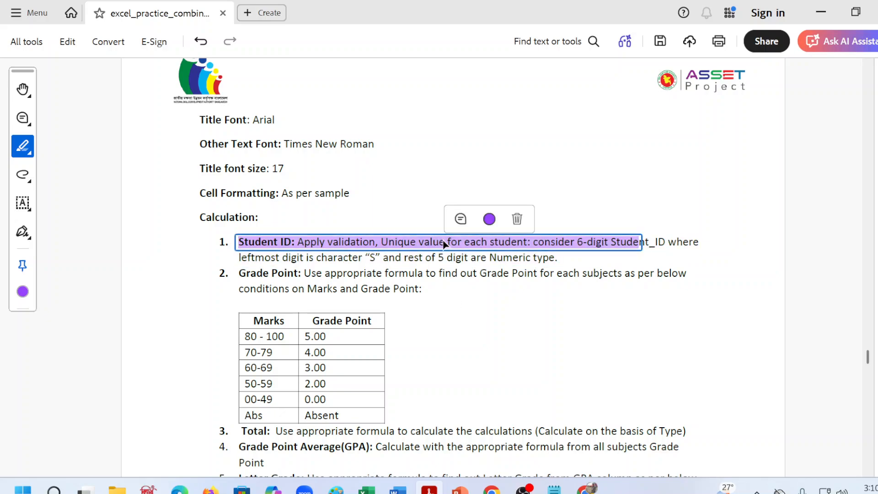
key(Delete)
- Review the PDF's calculation rules for grade point, total, GPA and letter grade, and return to cell A5 in the Excel workbook
scroll(418, 331, down, 3)
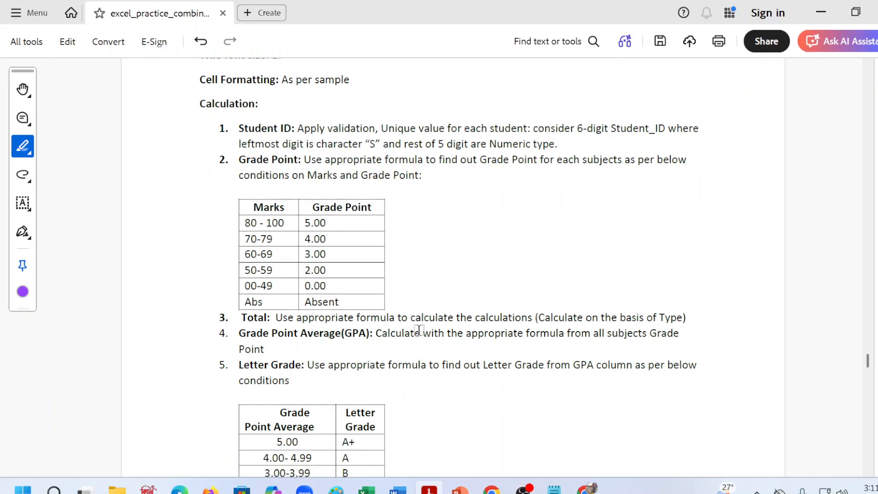
scroll(417, 337, up, 2)
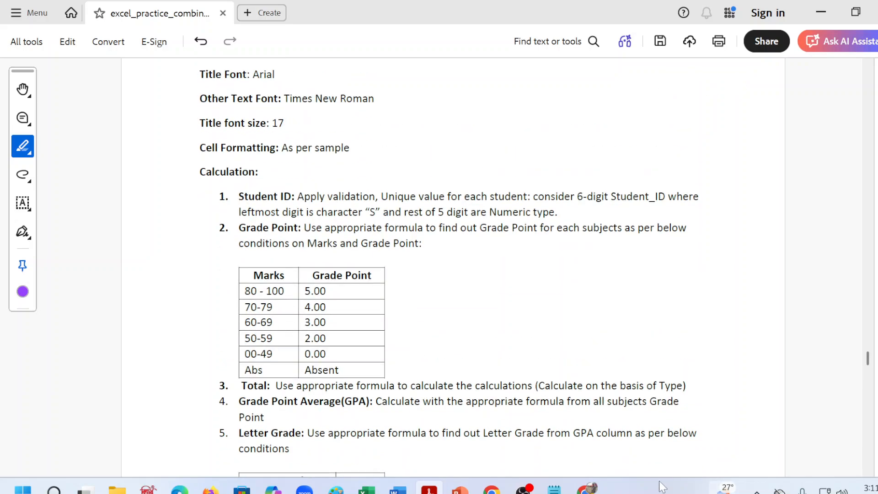
click(366, 488)
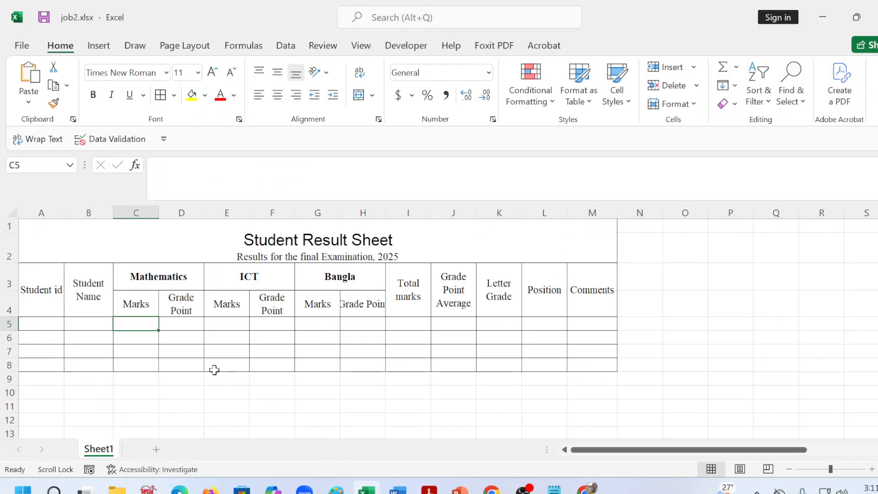
click(30, 320)
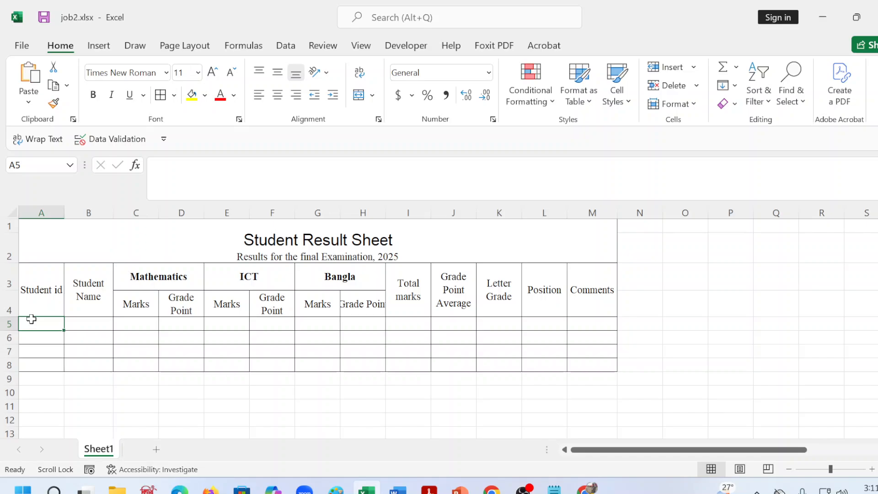
- Switch to the PDF and place it side by side with the job2.xlsx workbook
mouse_move(417, 490)
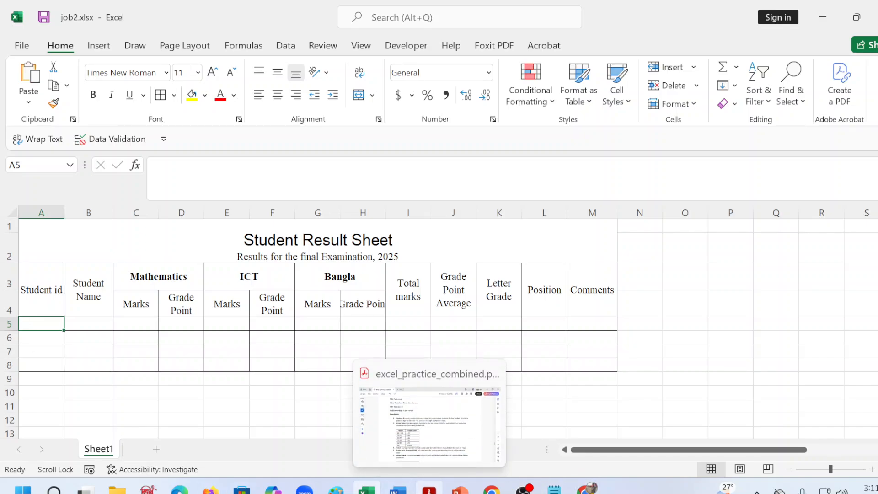
click(429, 488)
mouse_move(866, 21)
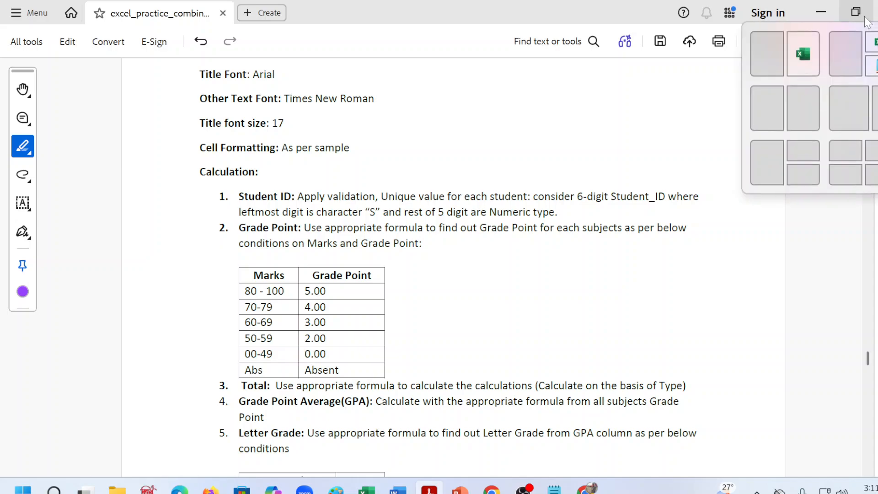
click(761, 50)
click(485, 323)
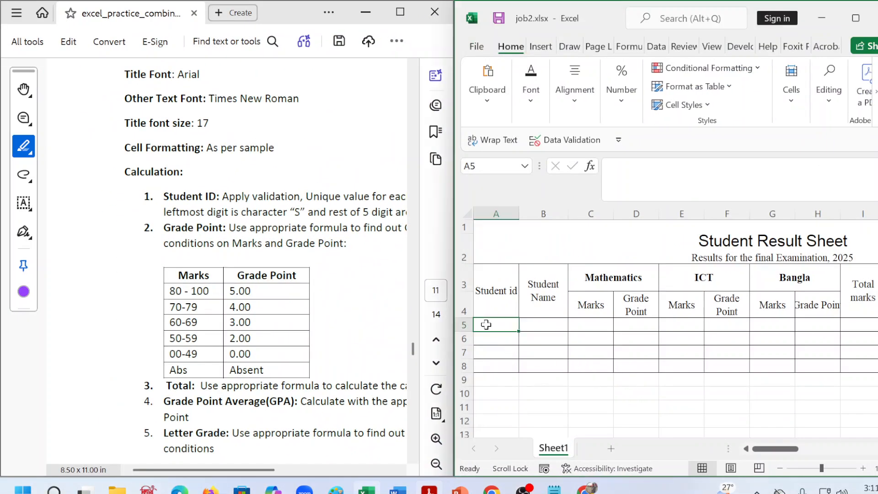
- Maximize the workbook and apply all borders to A9:M9 to extend the result table by one row
click(490, 376)
scroll(490, 376, right, 4)
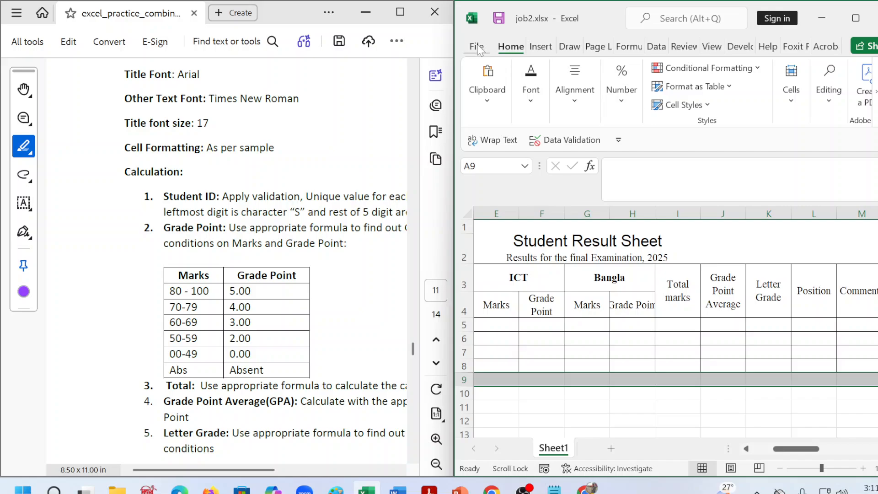
click(540, 46)
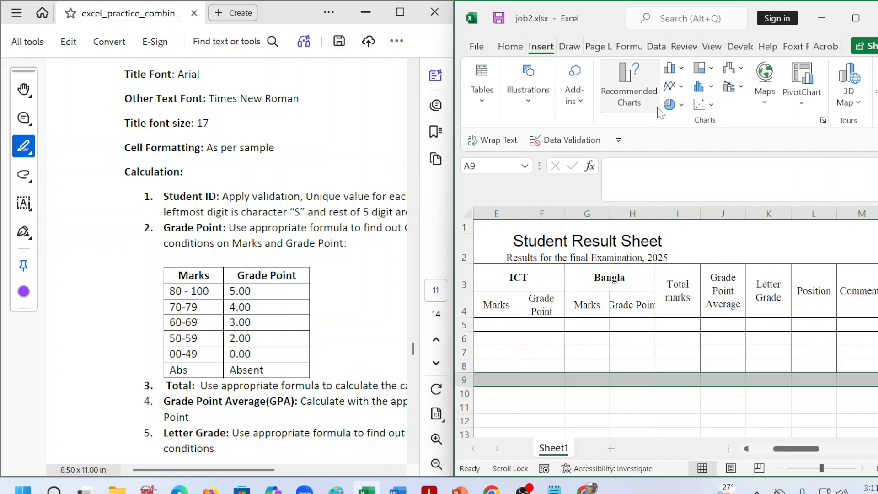
click(855, 18)
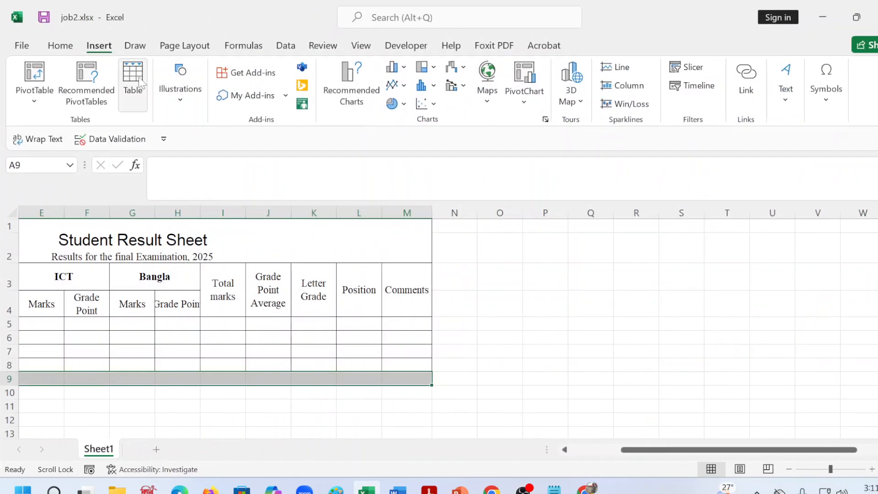
click(63, 47)
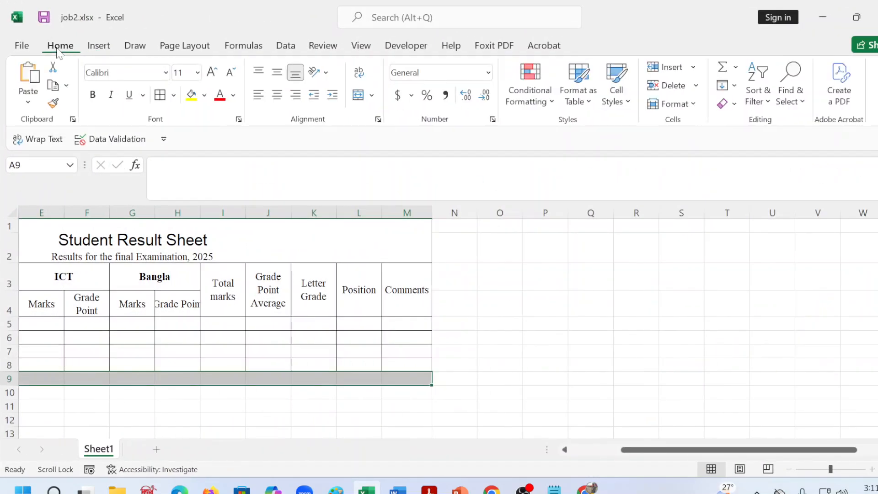
click(160, 95)
click(118, 378)
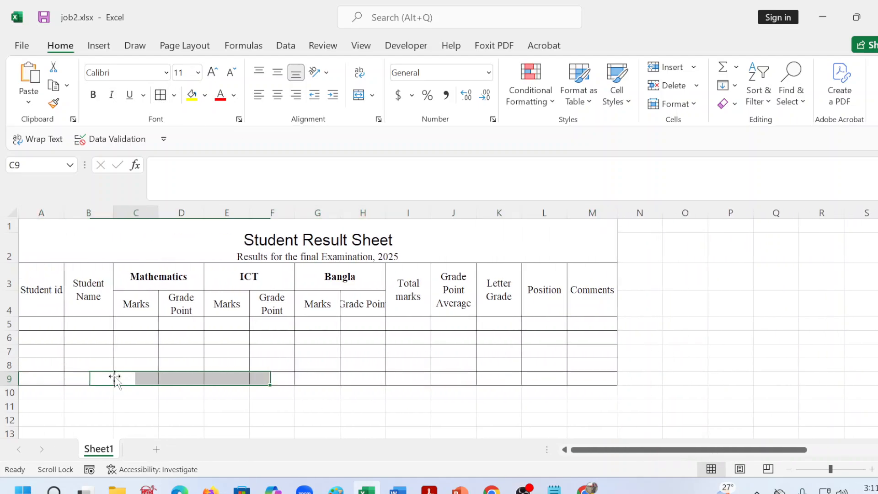
mouse_move(559, 489)
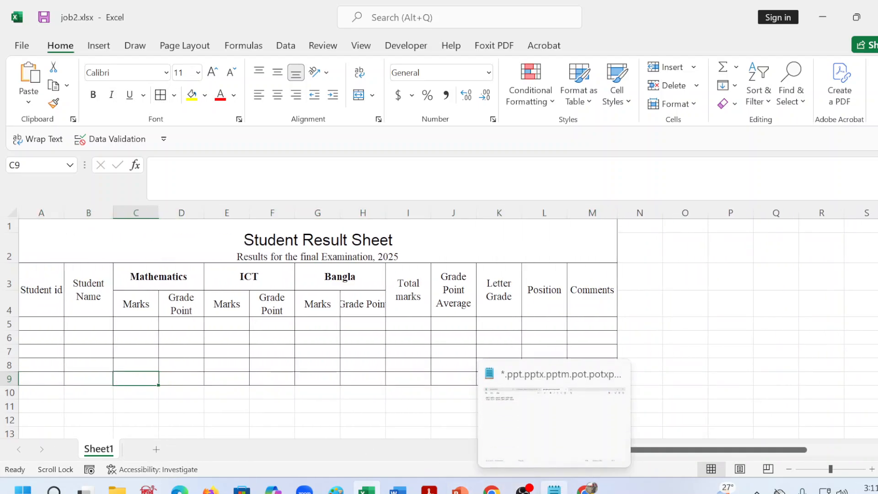
mouse_move(524, 489)
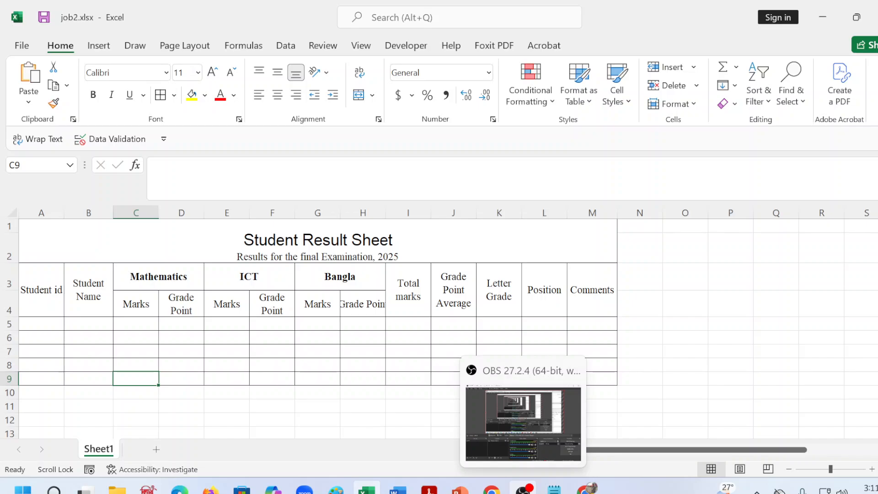
click(523, 489)
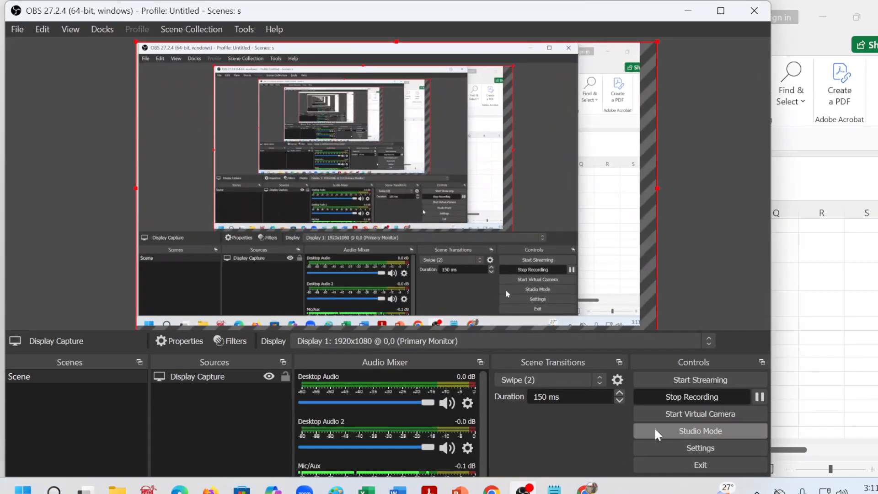
click(760, 396)
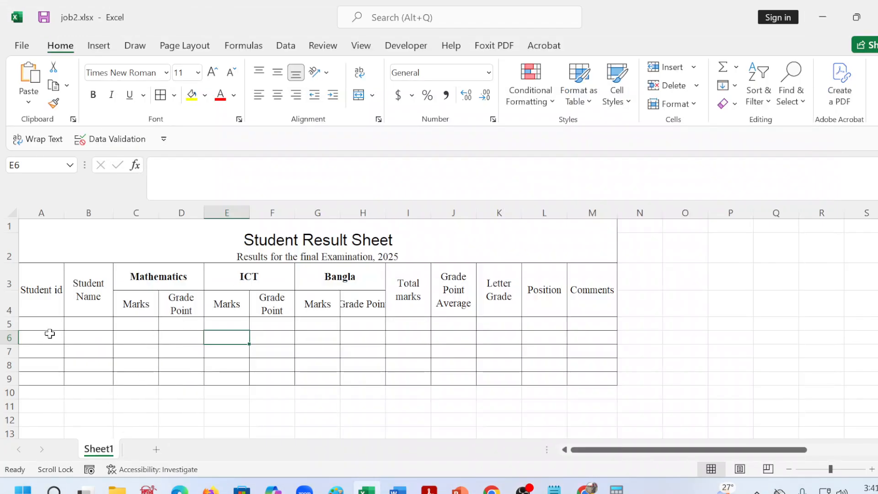
click(30, 321)
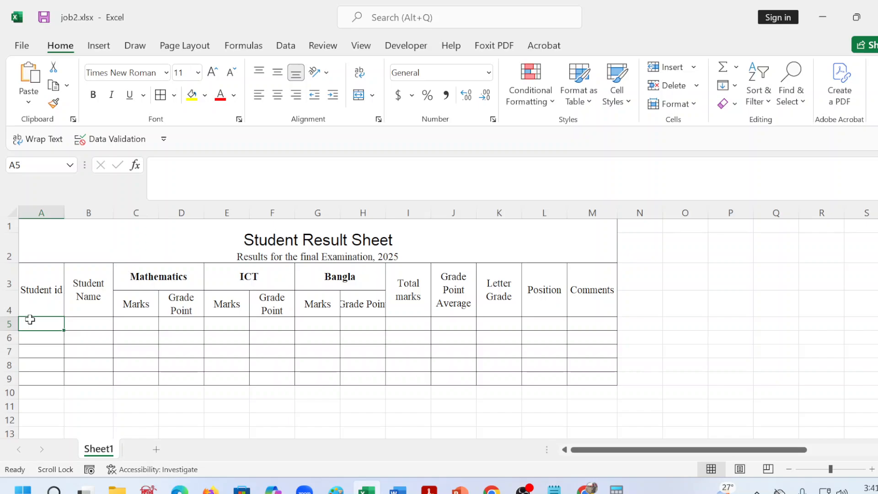
drag(89, 322, 578, 373)
click(38, 216)
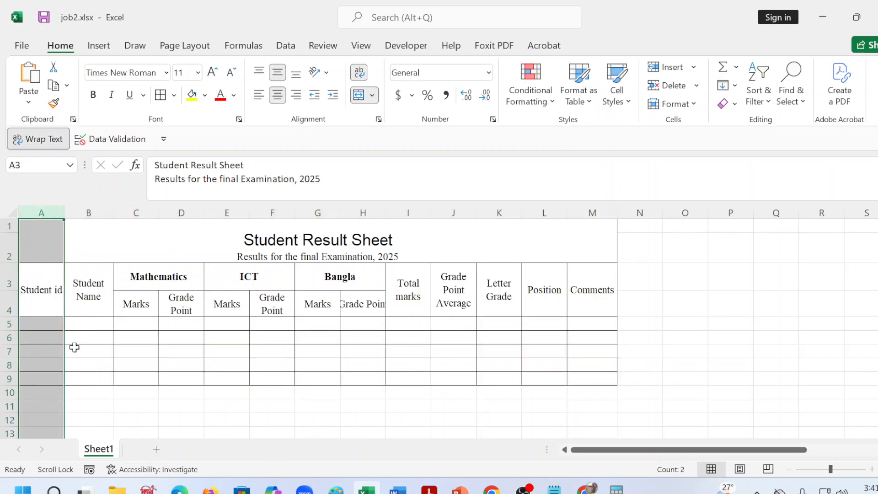
click(72, 340)
click(43, 333)
click(43, 321)
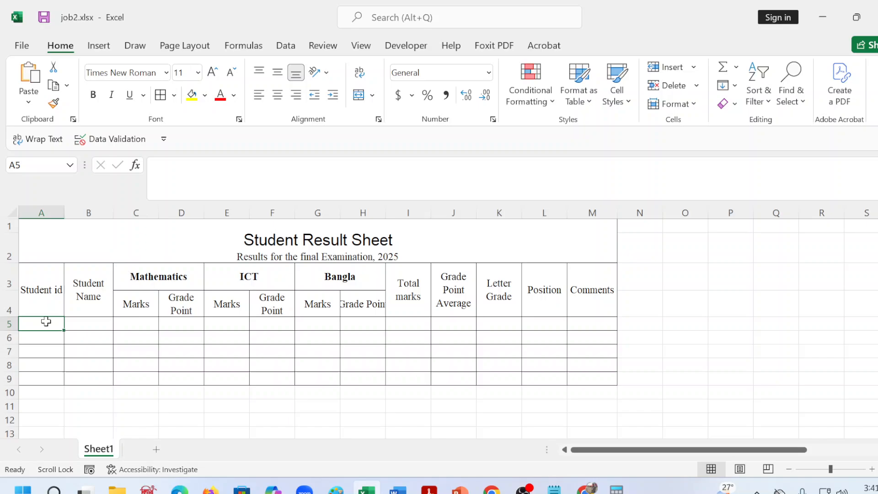
click(80, 319)
click(37, 325)
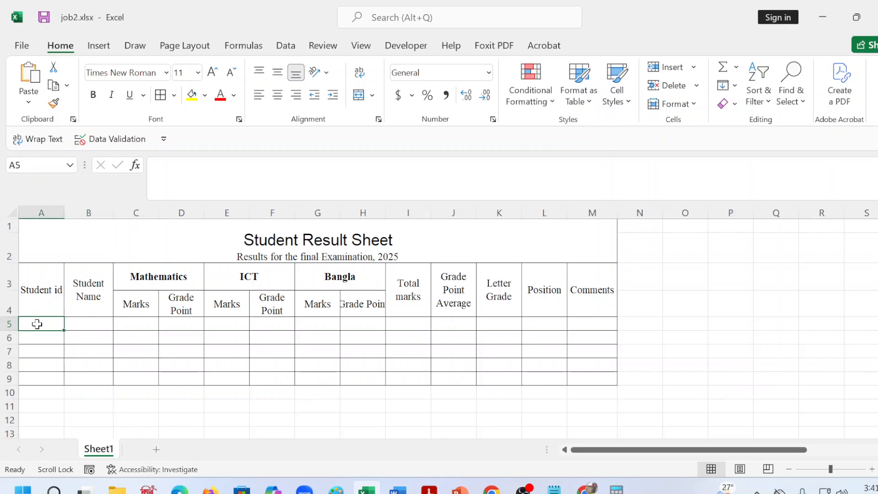
click(88, 322)
click(183, 323)
drag(287, 323, 315, 323)
click(409, 323)
click(636, 323)
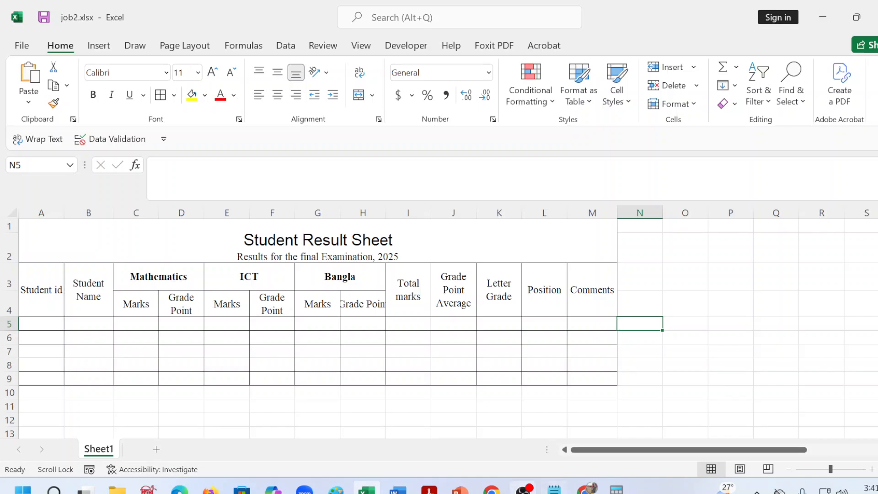
- Place the PDF side by side with the Excel workbook and show its Sample – A result table
click(429, 488)
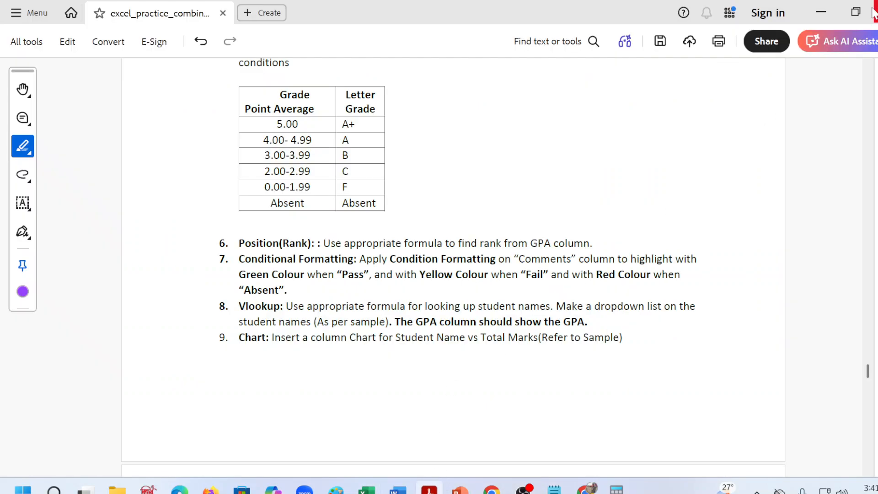
mouse_move(855, 12)
click(767, 42)
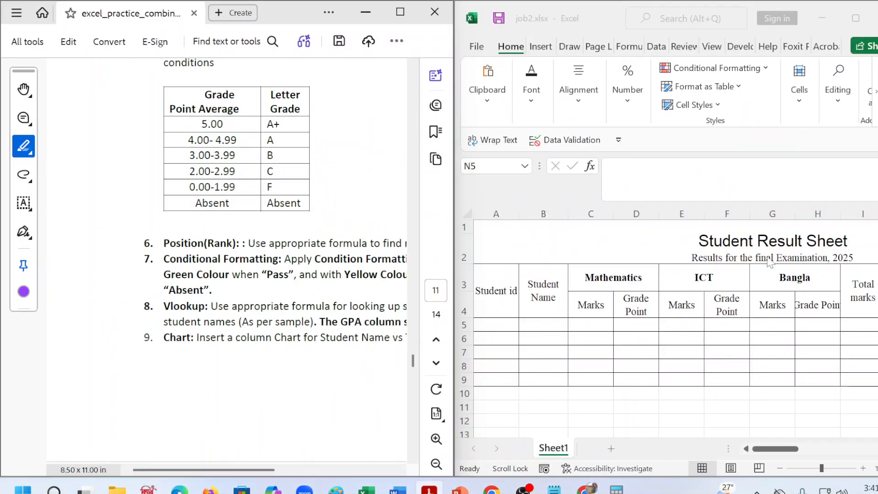
click(558, 333)
scroll(327, 320, up, 4)
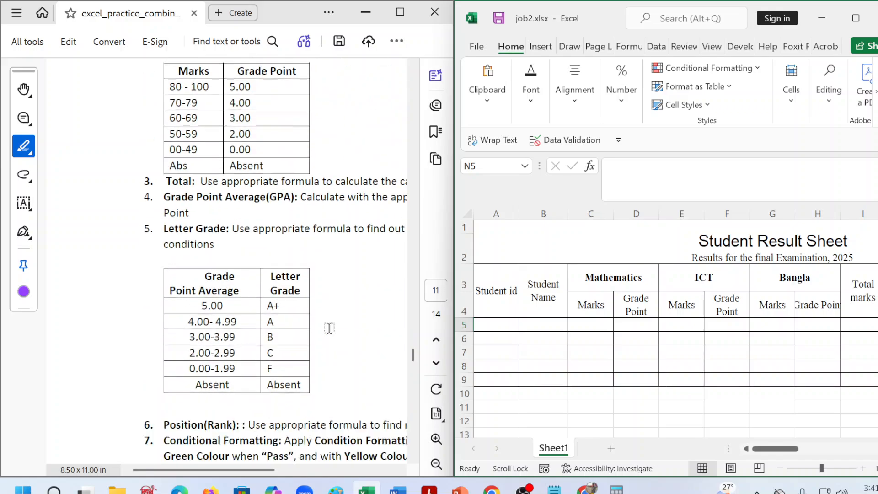
scroll(329, 328, down, 10)
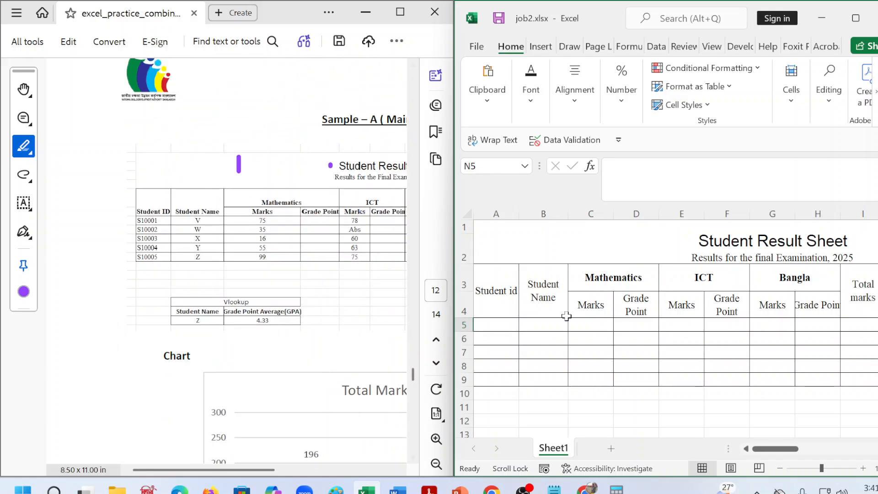
- Fill the Student Name cells B5:B9 with V, W, X, Y and Z in capital letters
click(545, 324)
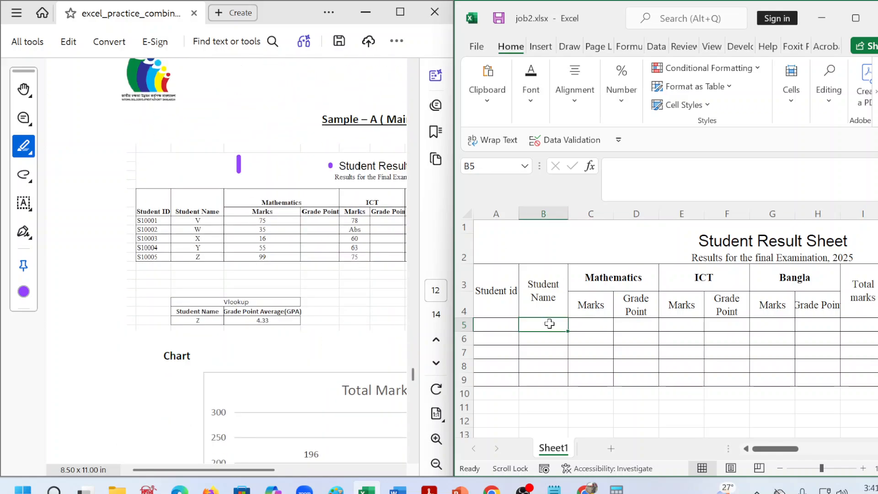
text(v)
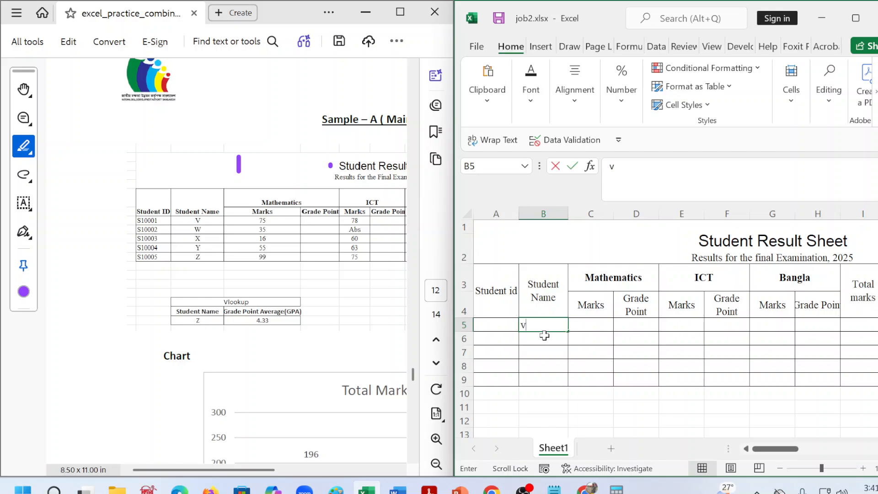
click(544, 333)
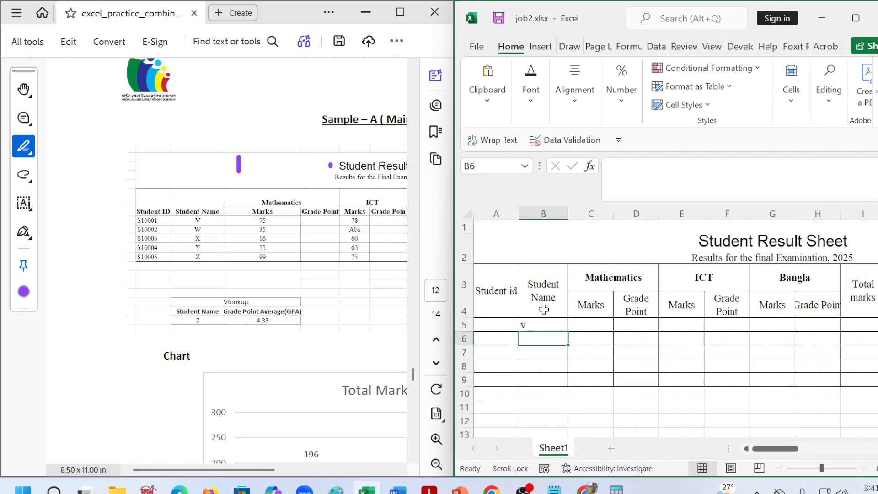
click(531, 324)
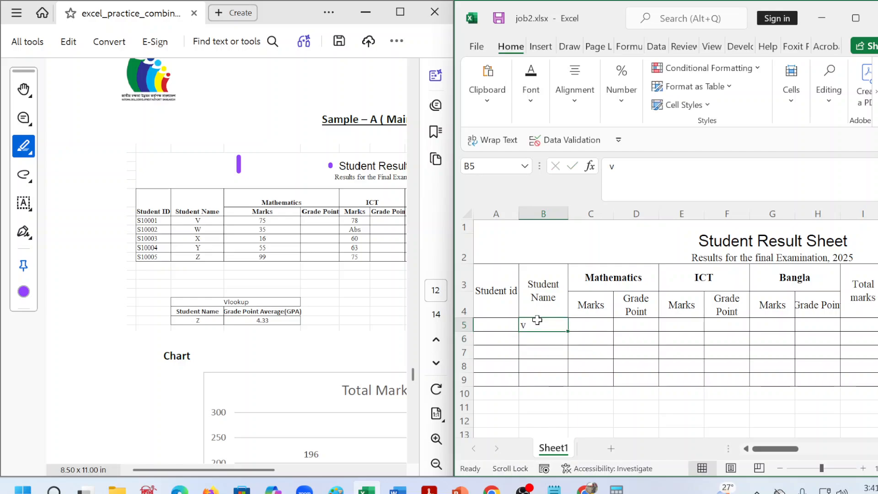
key(Delete)
text(V)
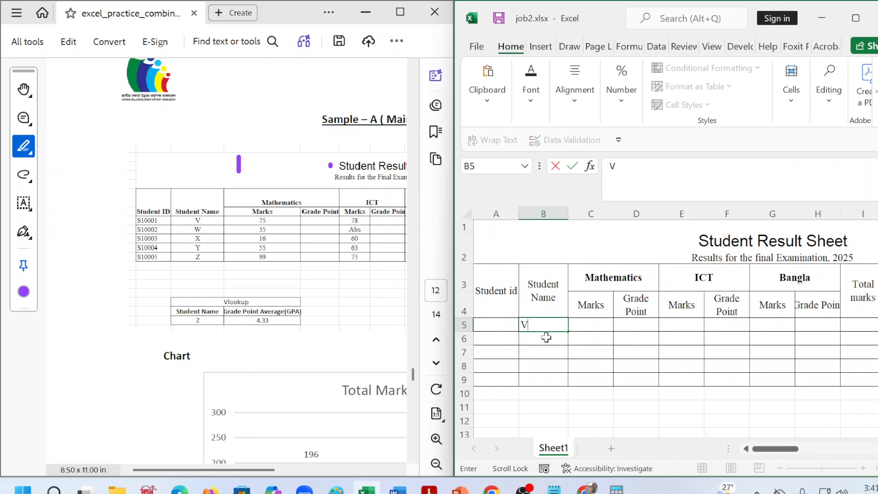
click(546, 337)
text(W)
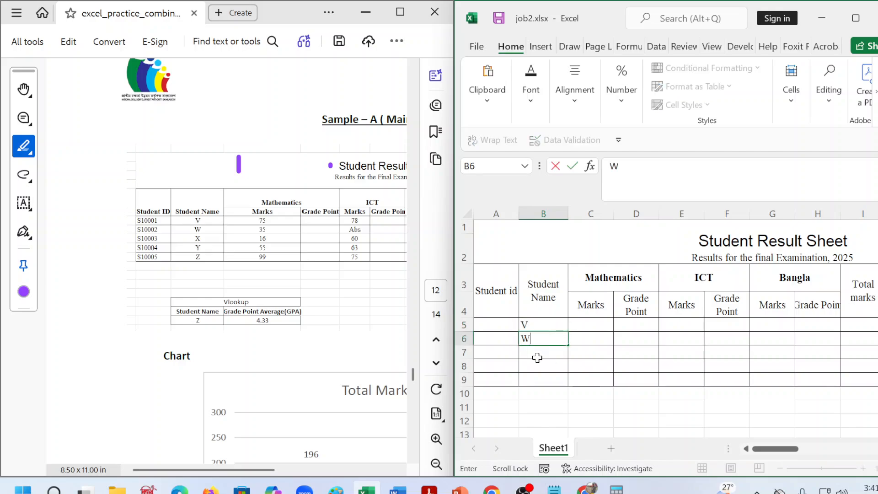
click(527, 353)
text(X)
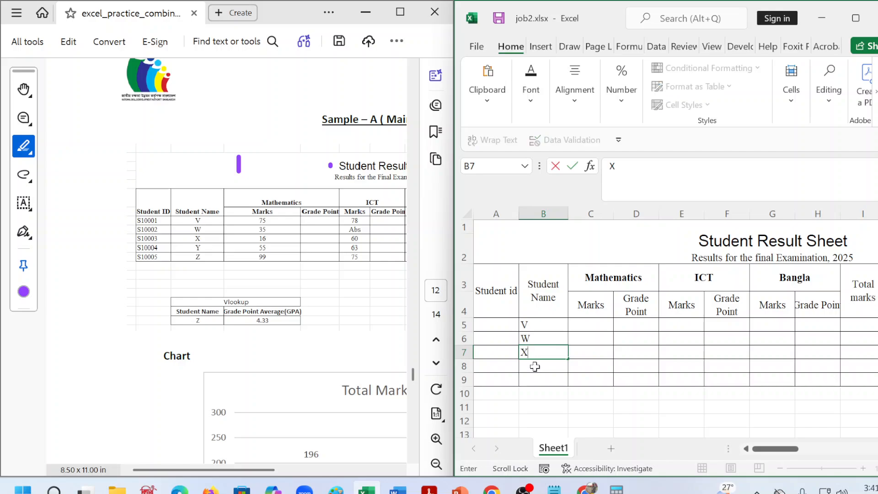
click(534, 366)
text(Y)
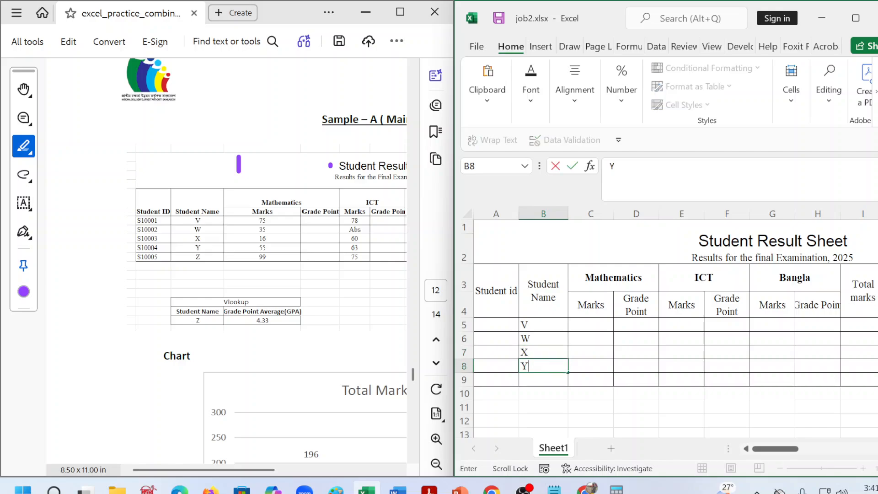
click(535, 377)
text(Z)
- Fill the Mathematics Marks cells C5:C9 with 75, 35, 16, 55 and 99
click(589, 324)
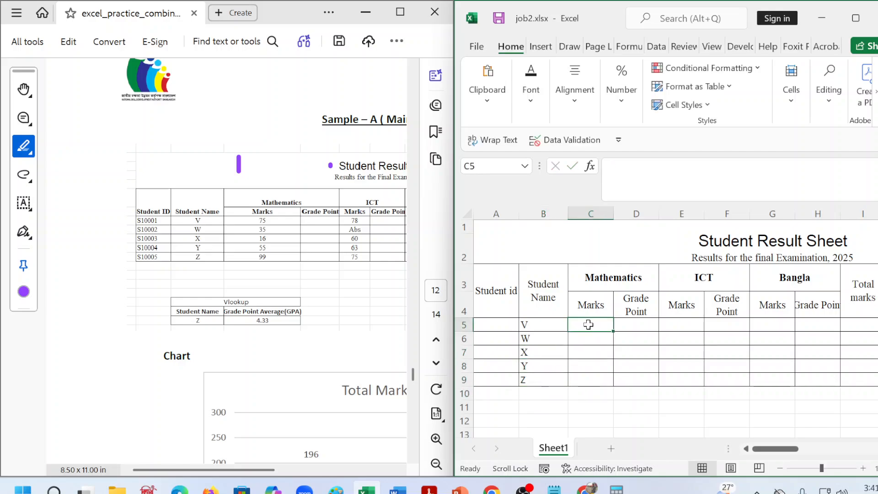
text(75)
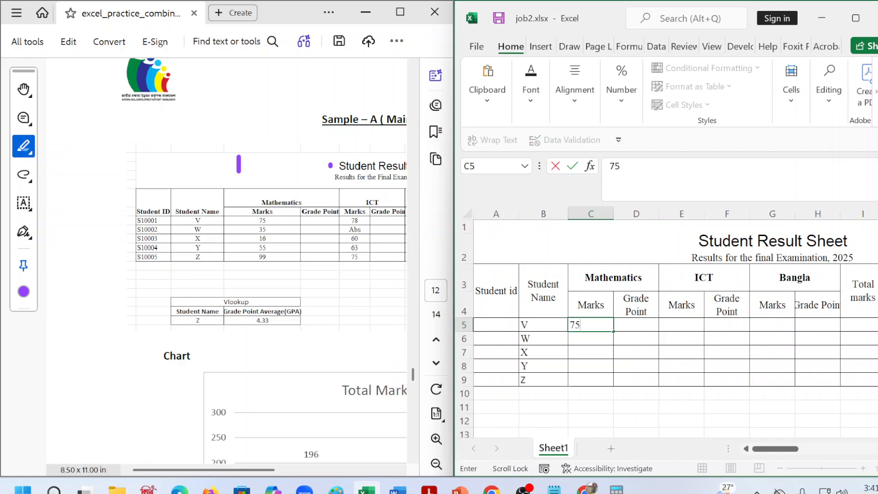
key(Return)
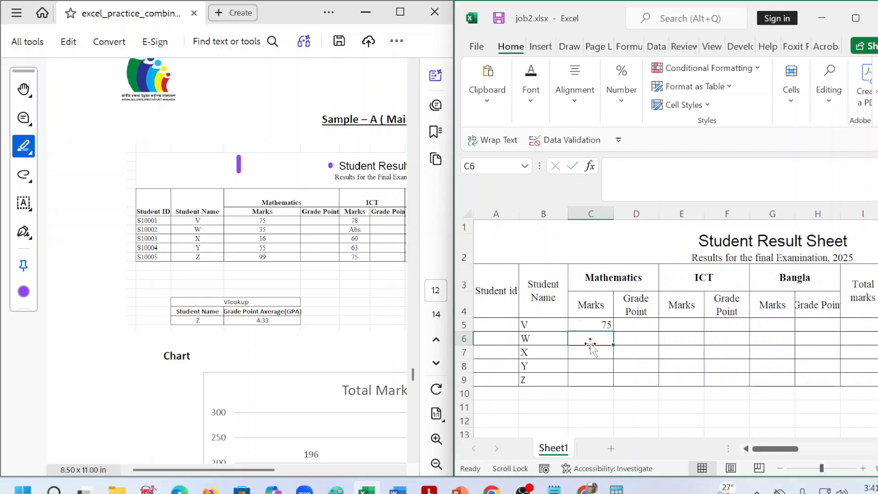
text(35)
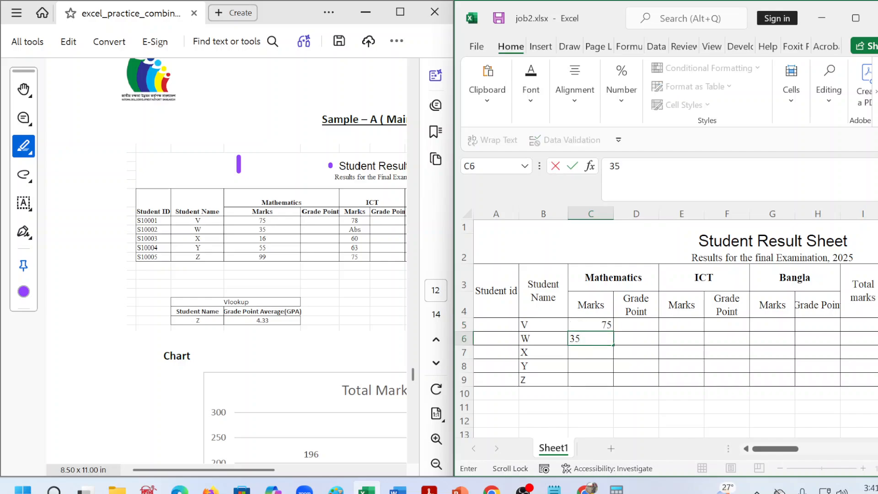
click(593, 355)
text(16)
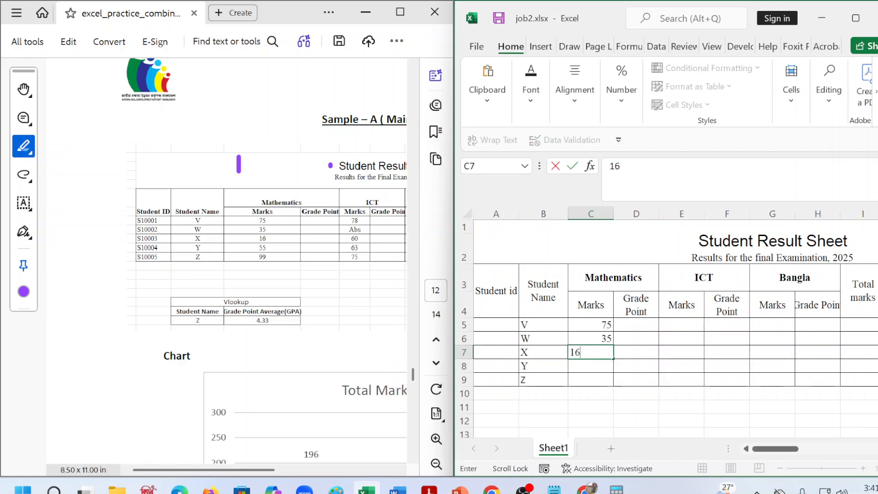
key(Return)
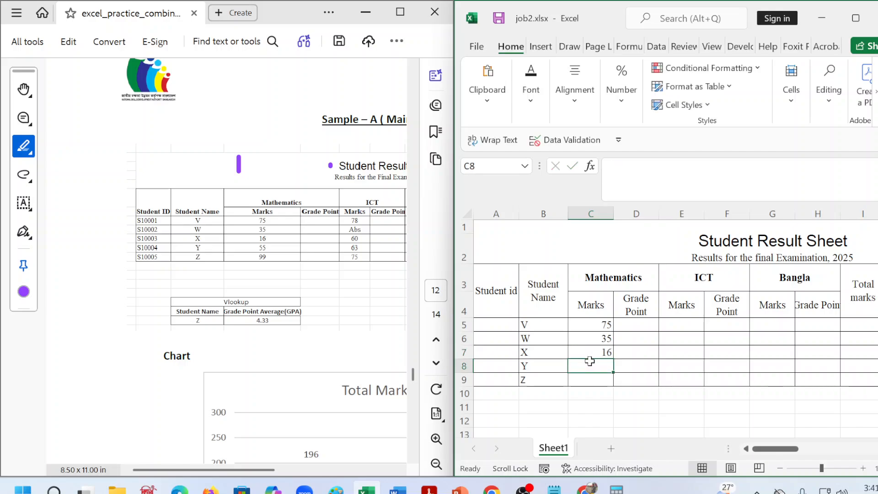
text(55)
click(589, 379)
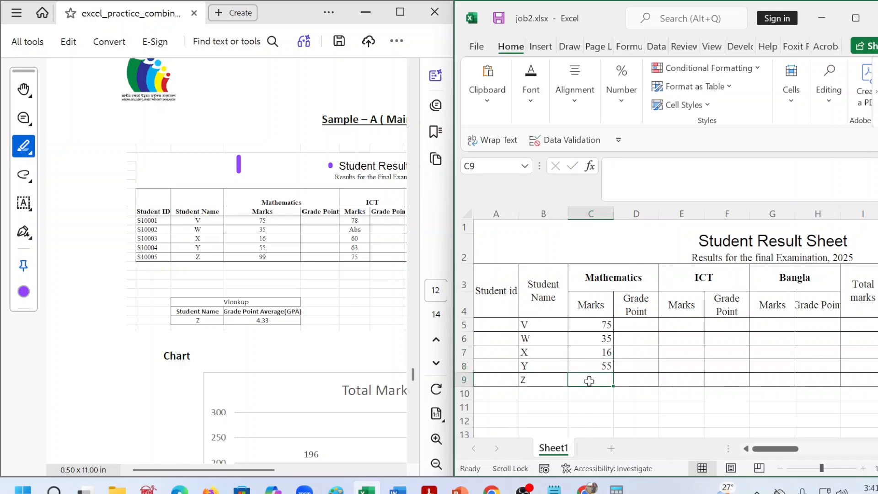
text(99)
- Fill the ICT Marks cells E5:E9 with 78, Abs, 60, 63 and 75
click(680, 324)
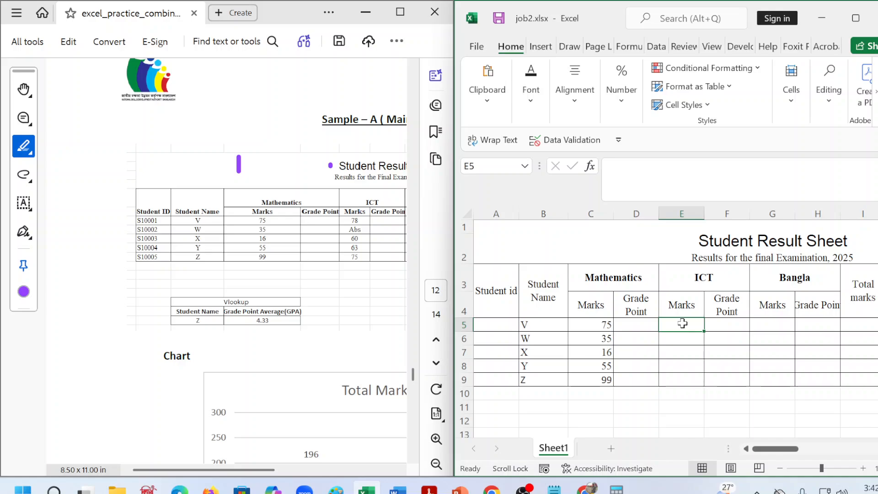
text(78)
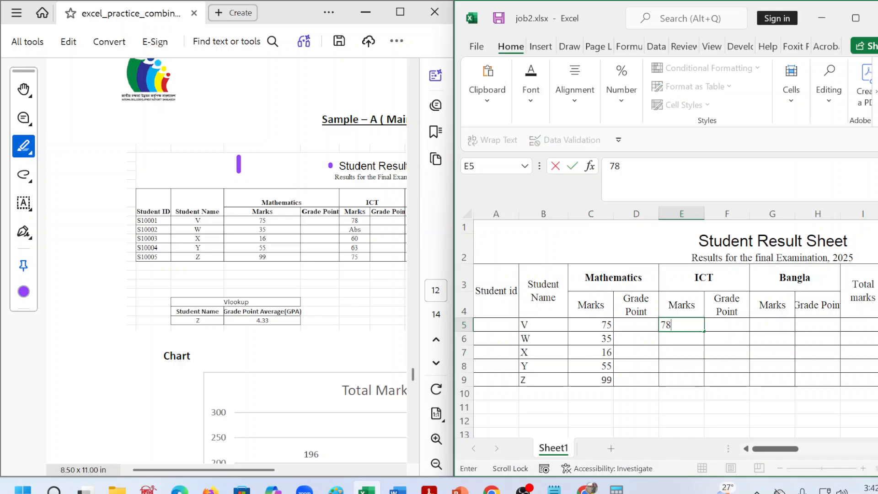
click(689, 345)
text(a)
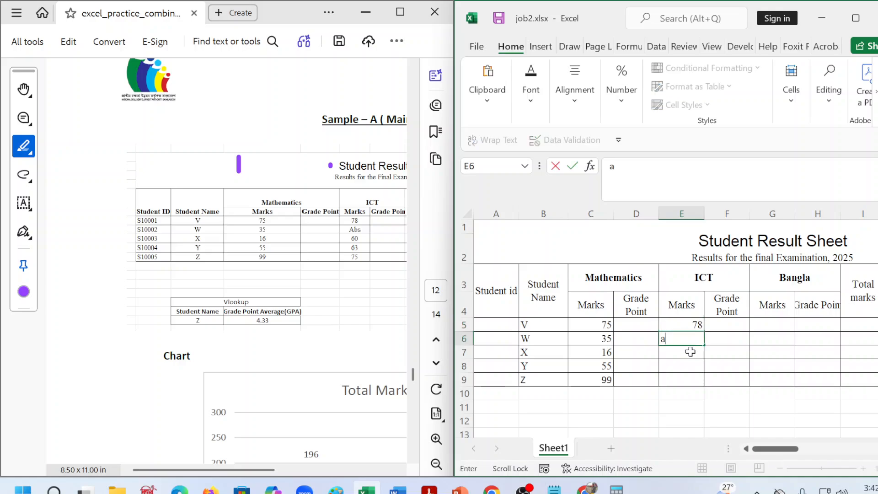
text(bs)
click(686, 353)
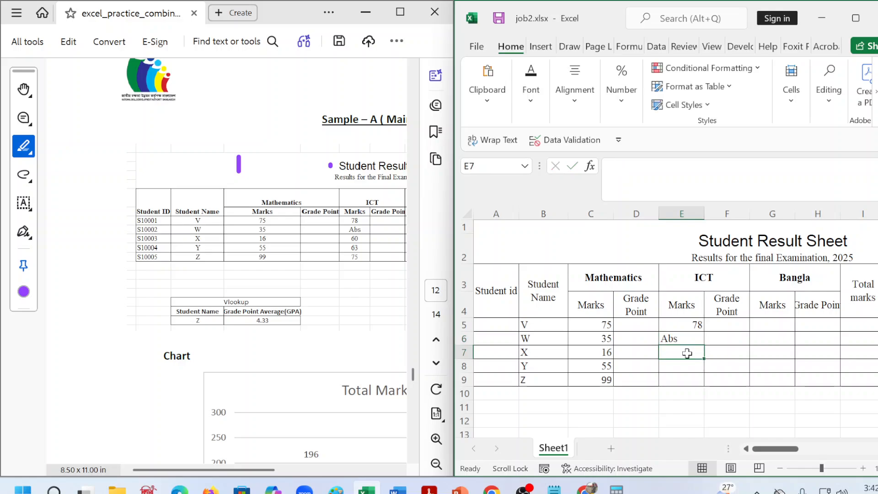
text(60)
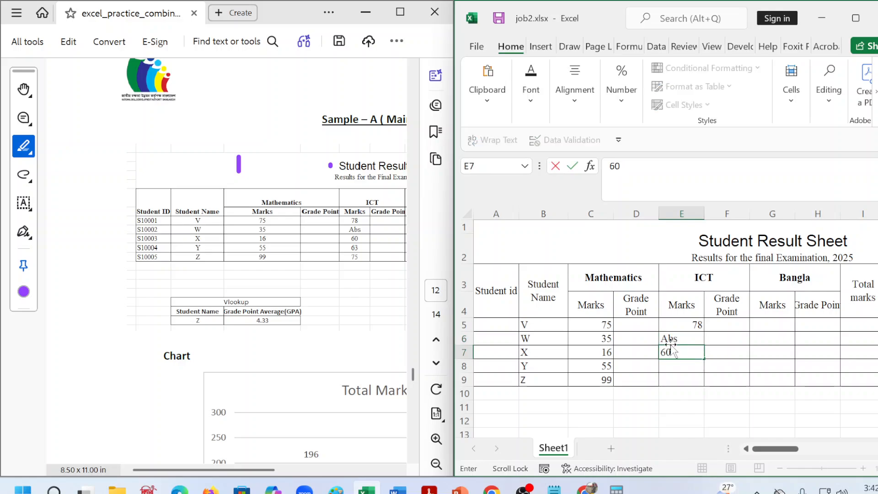
click(668, 362)
text(63)
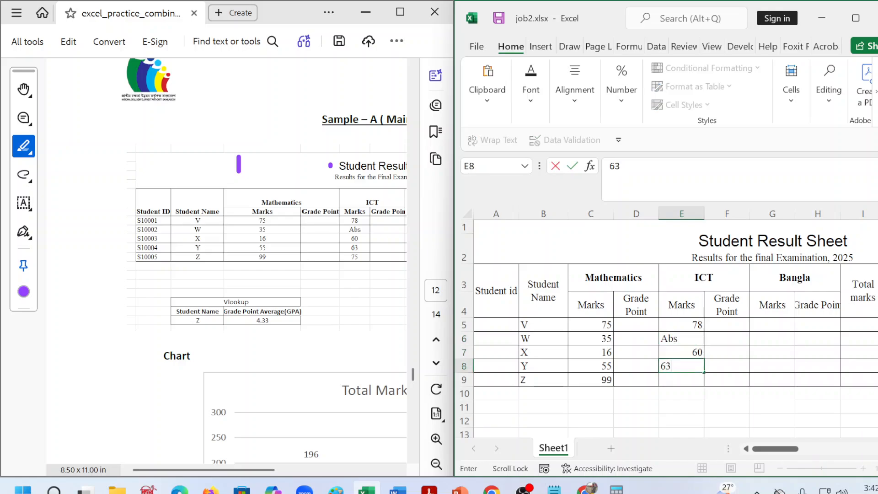
click(675, 379)
text(7)
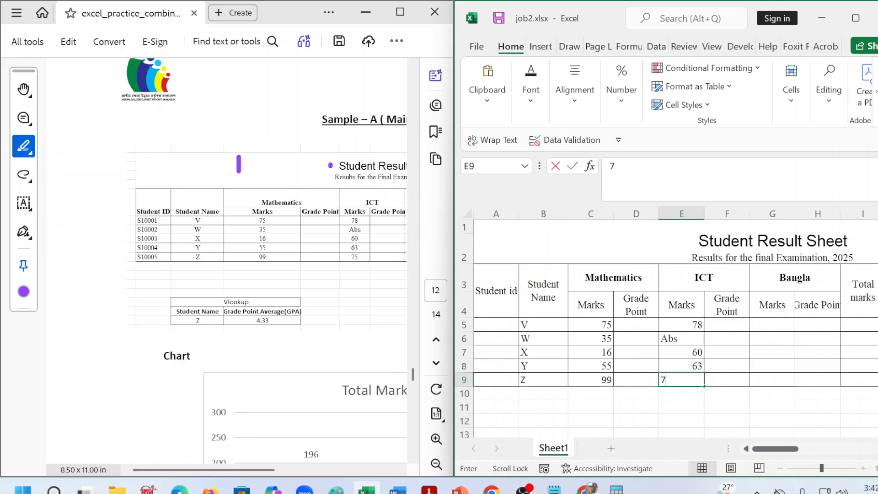
text(5)
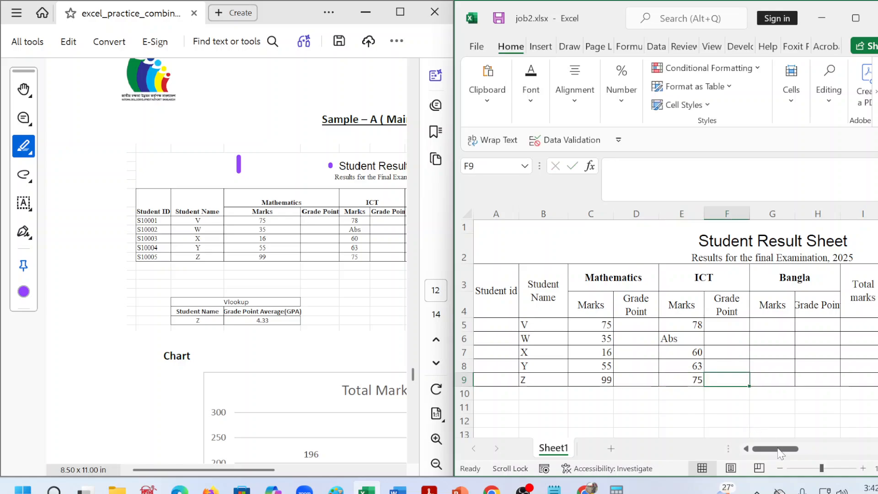
- Fill the Bangla Marks cells G5:G9 with 43, 81, 60, 53 and 74 from the PDF sample table
drag(777, 448, 793, 448)
click(641, 320)
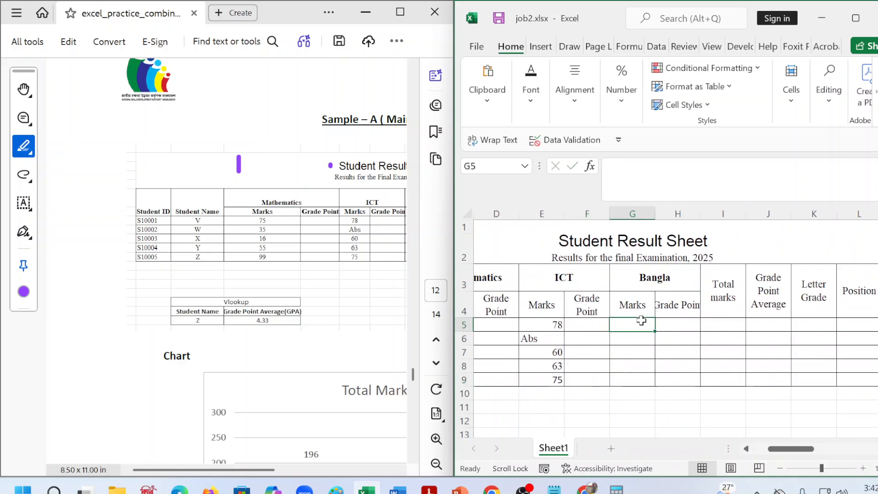
drag(263, 469, 332, 464)
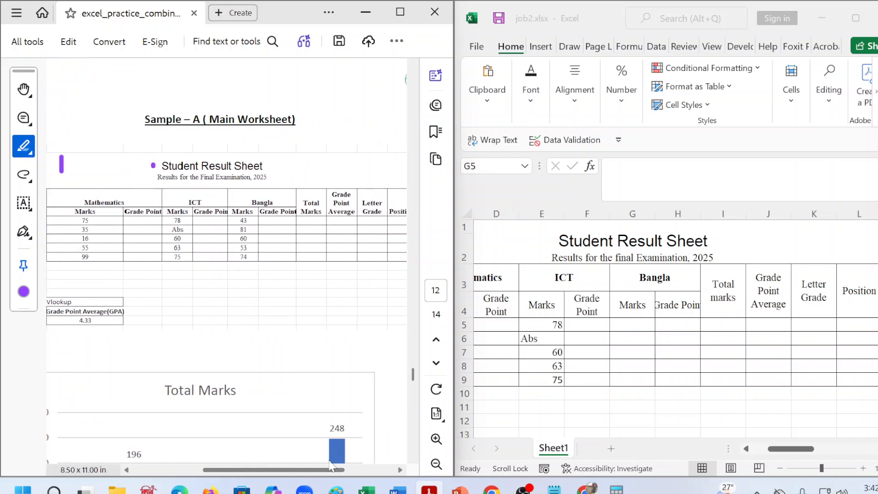
click(633, 321)
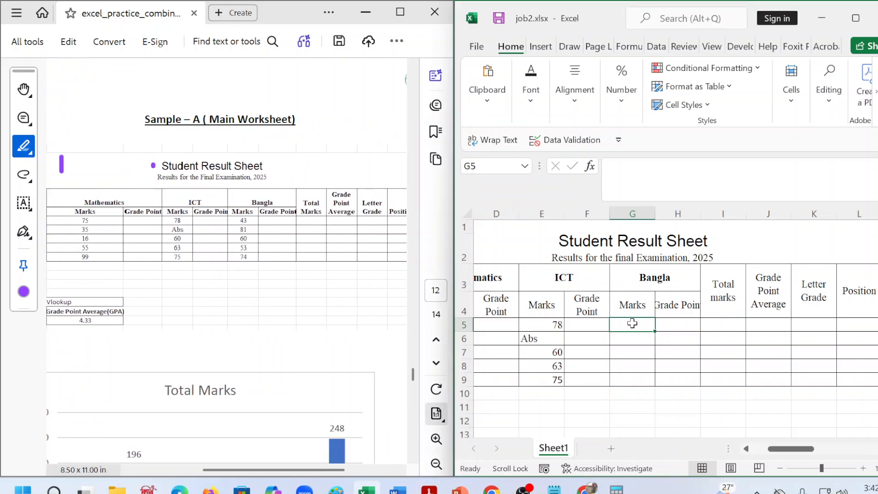
text(43)
click(640, 339)
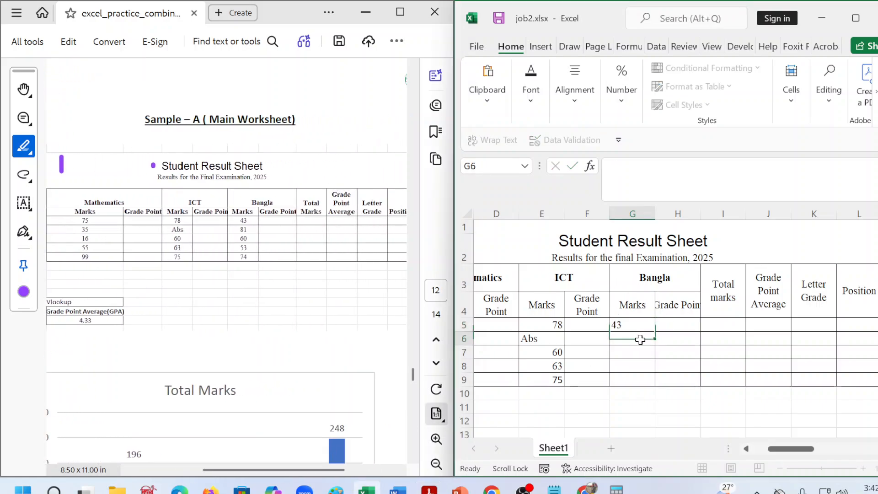
text(81)
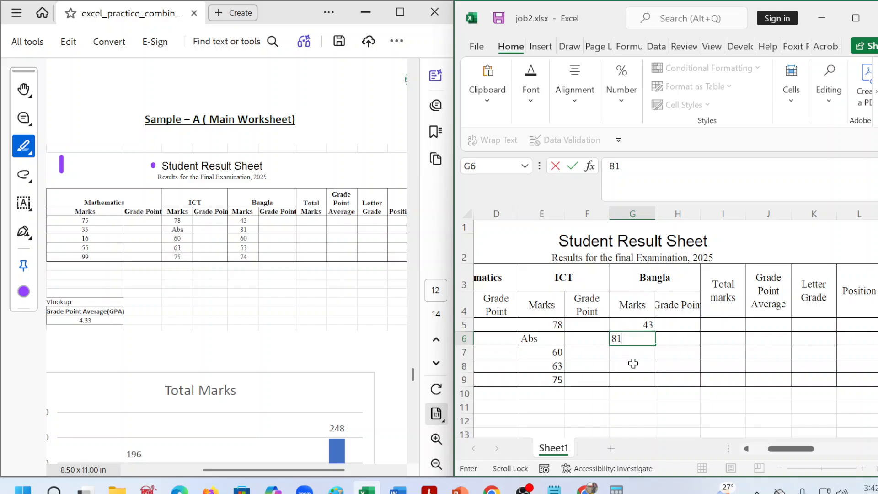
click(636, 356)
text(60)
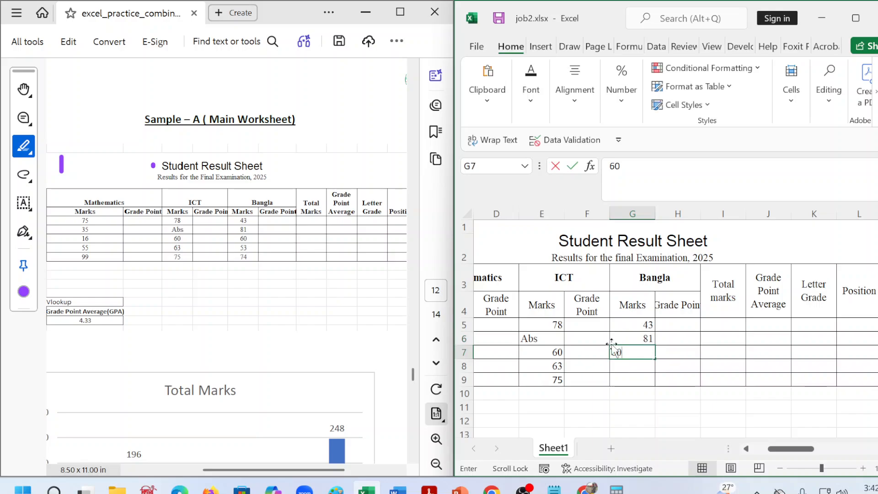
click(631, 366)
text(8)
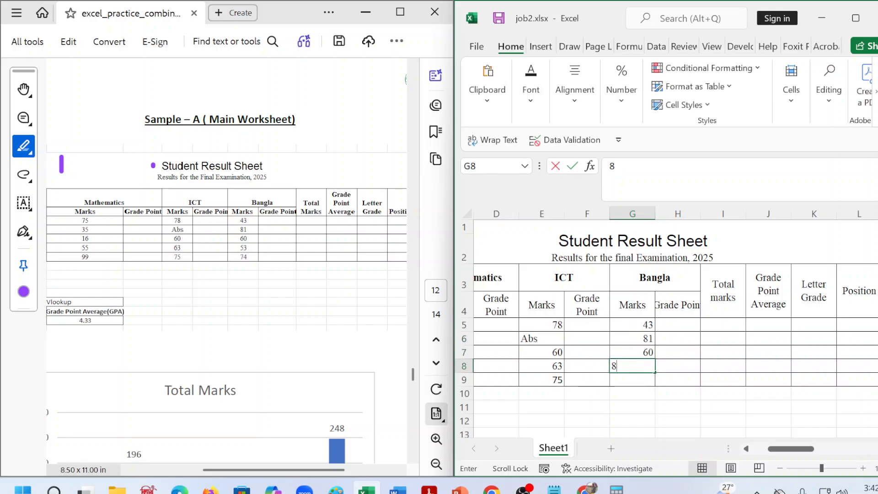
text(6)
key(BackSpace)
key(BackSpace)
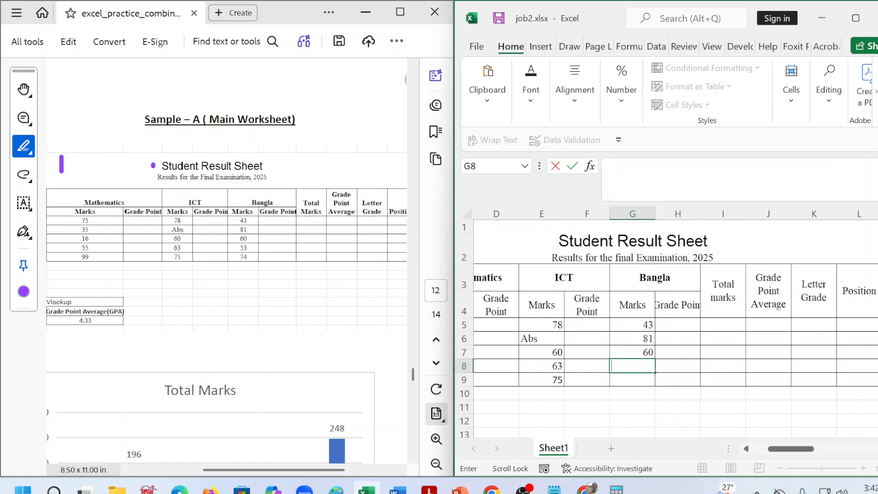
click(632, 380)
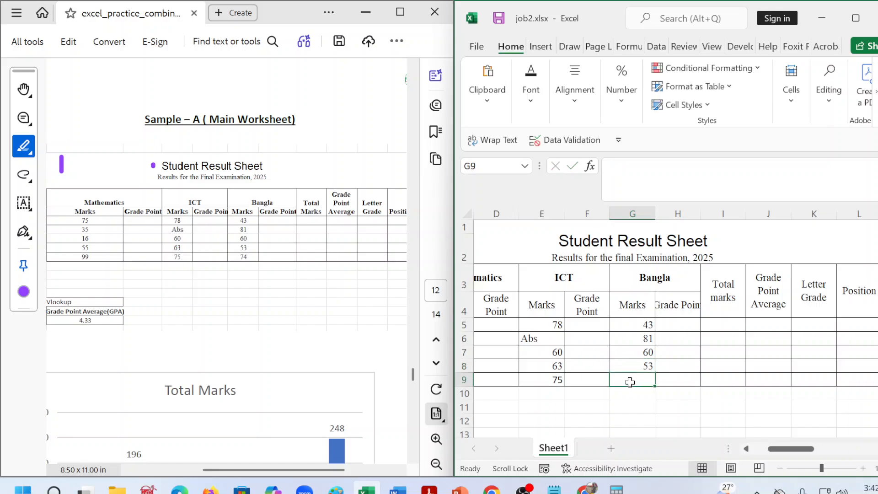
text(74)
click(668, 399)
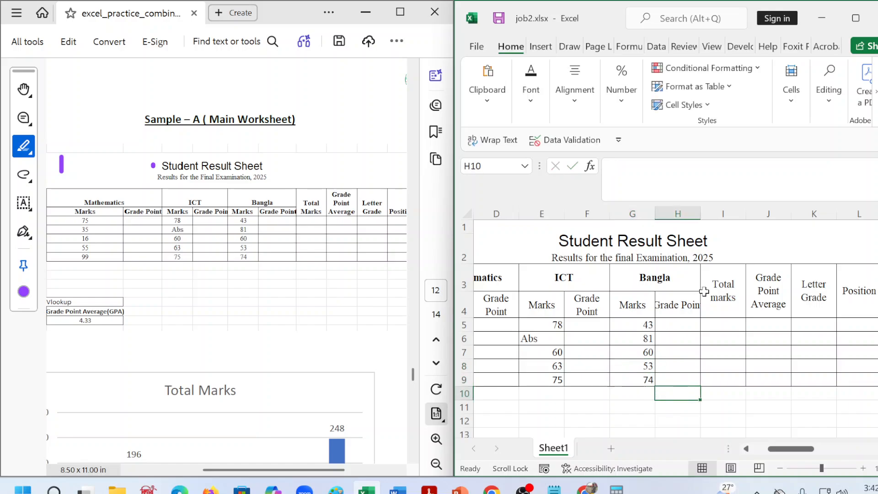
- Wrap the text of the Bangla Grade Point heading in H4
click(696, 304)
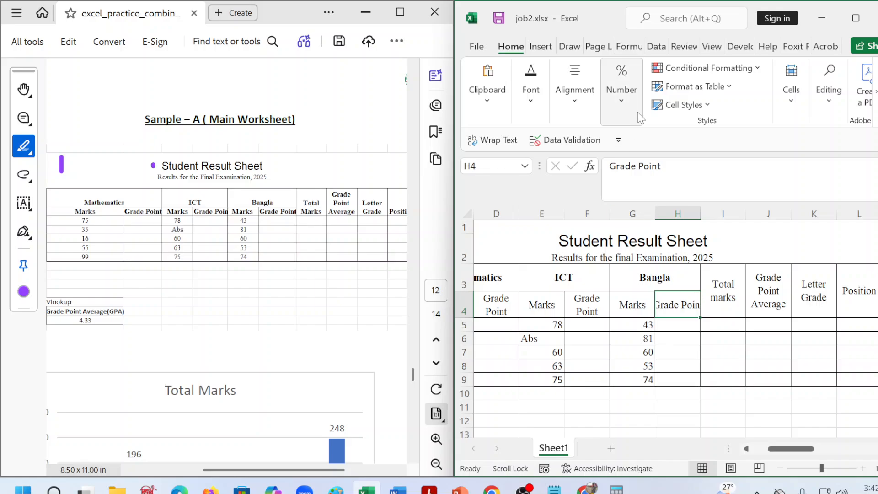
click(540, 46)
click(511, 46)
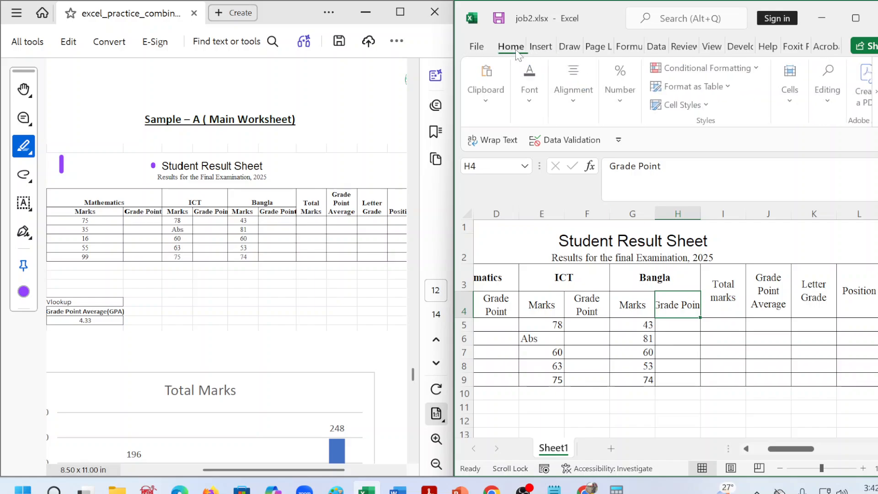
click(593, 105)
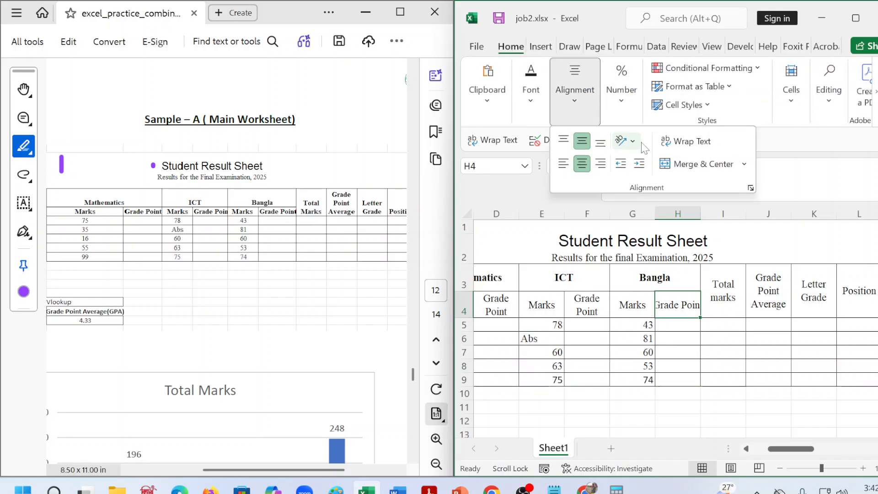
click(685, 143)
drag(790, 448, 775, 448)
click(638, 389)
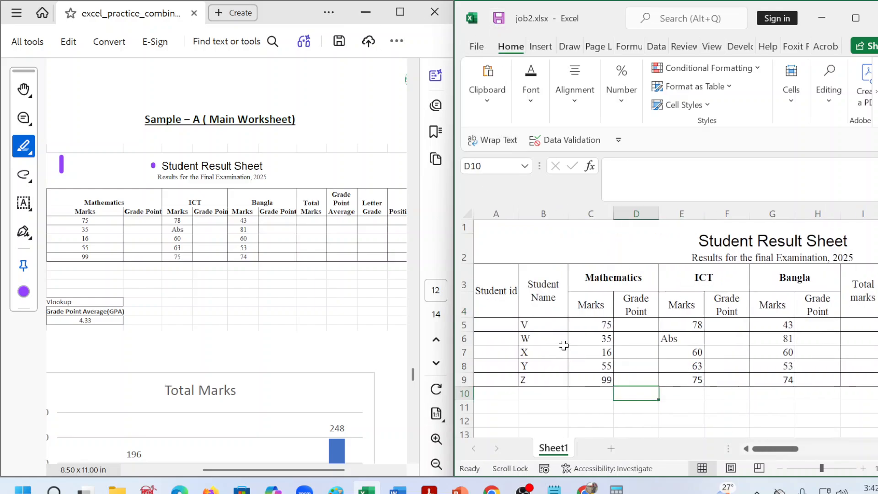
- Show the Marks and Grade Point conditions table in the PDF and select the first Mathematics Grade Point cell, D5
click(633, 325)
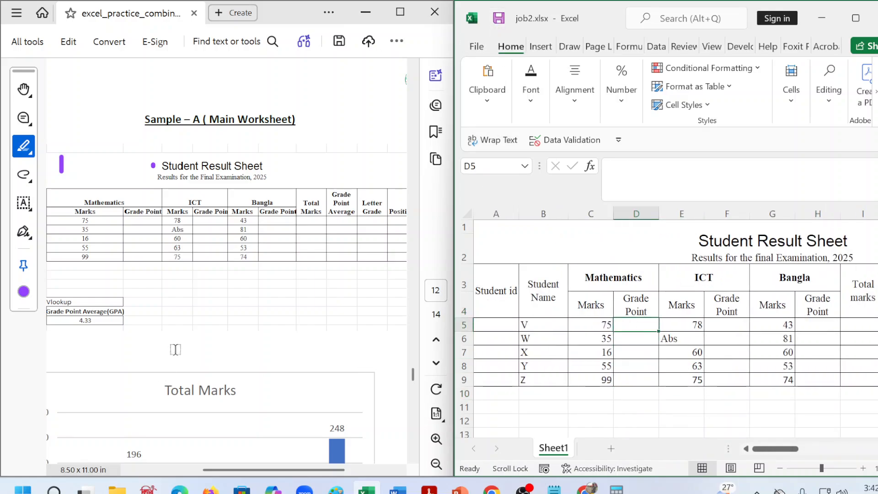
scroll(178, 350, up, 10)
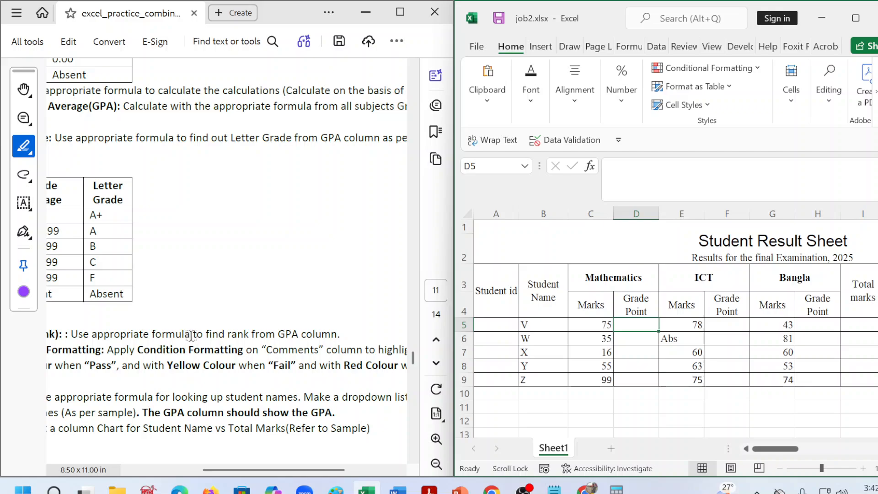
scroll(195, 329, up, 2)
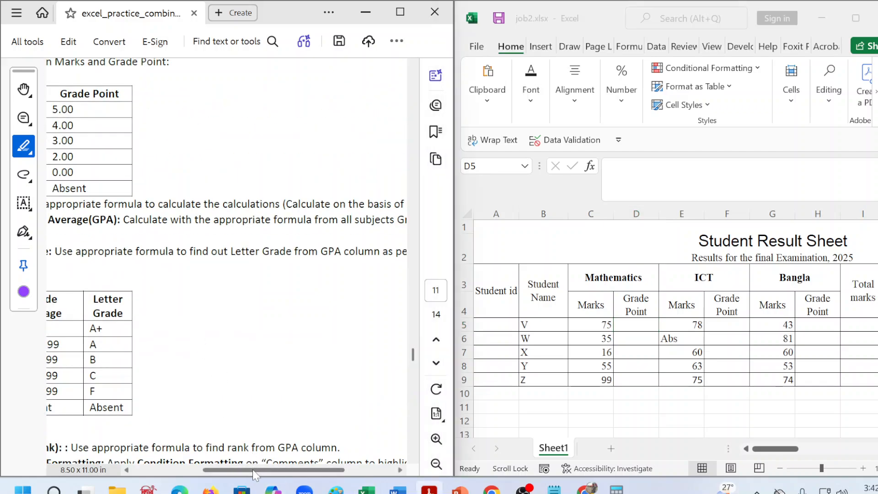
drag(253, 469, 201, 470)
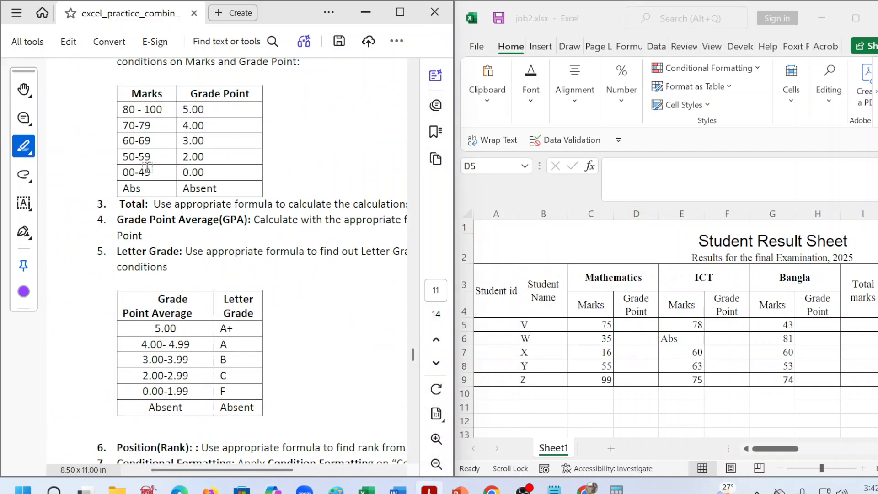
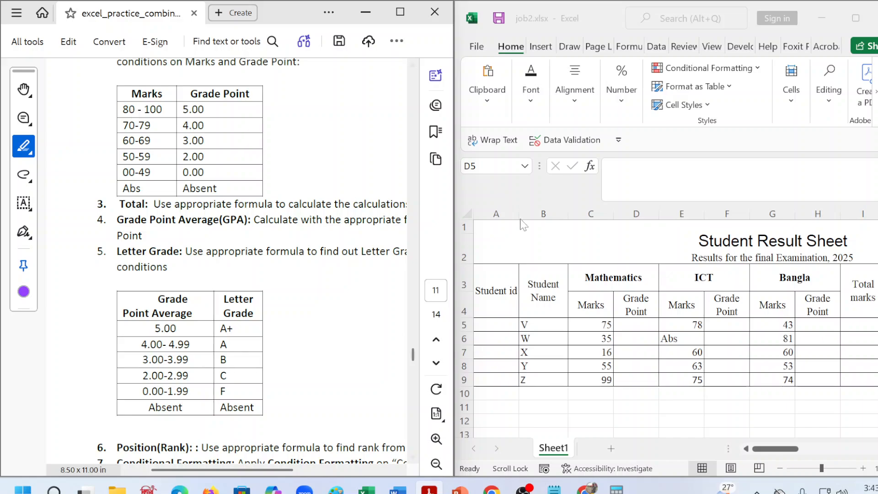
click(638, 327)
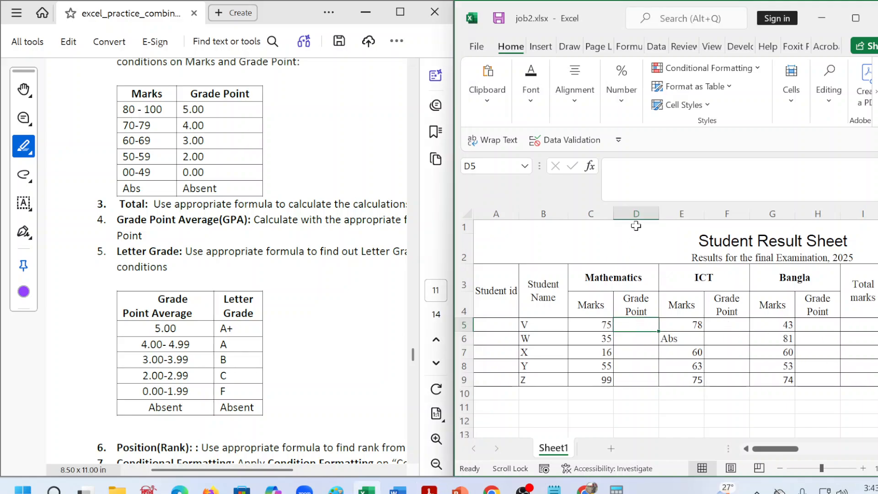
- Start an IF formula in D5 that returns "absent" when C5 equals "abs"
key(F2)
text(=i)
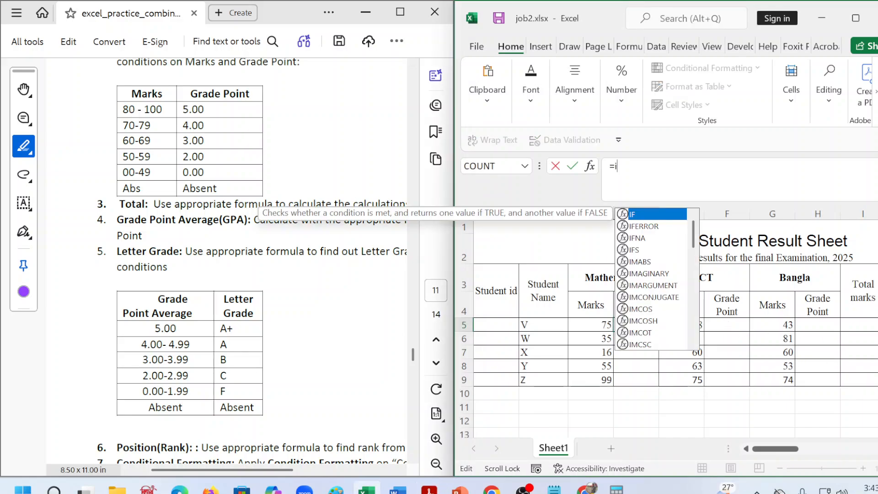
text(f()
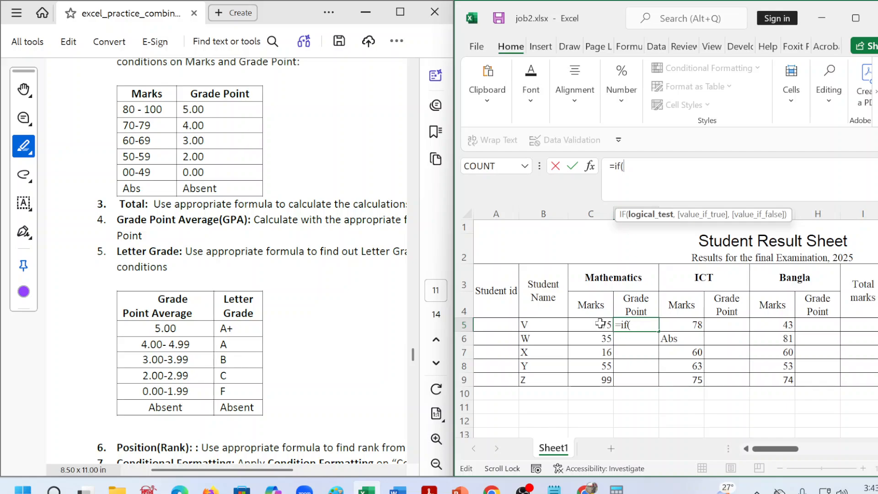
click(600, 323)
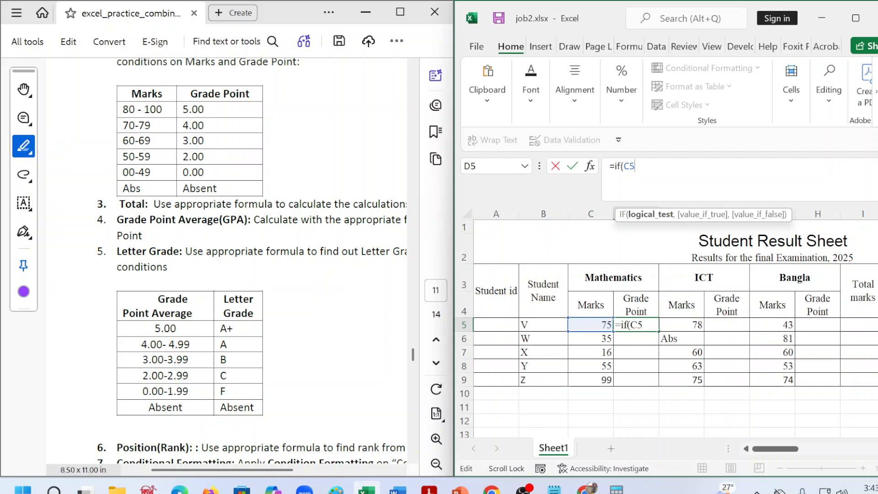
key(BackSpace)
key(BackSpace)
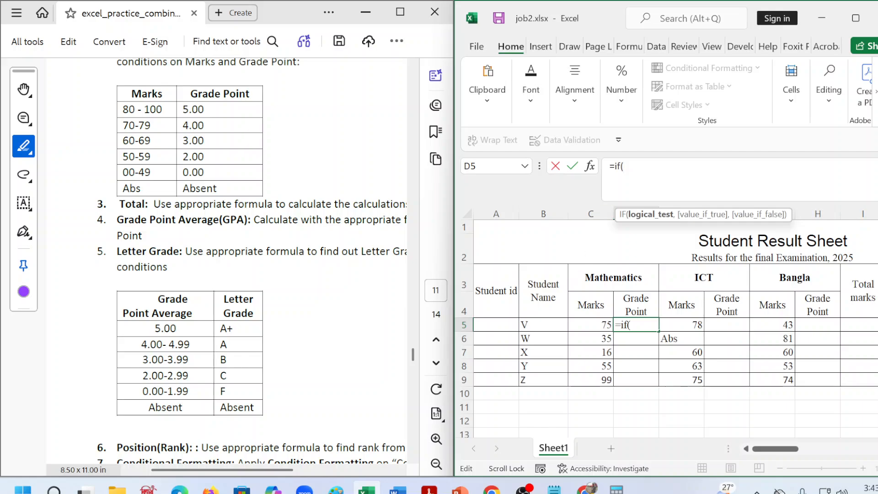
click(595, 326)
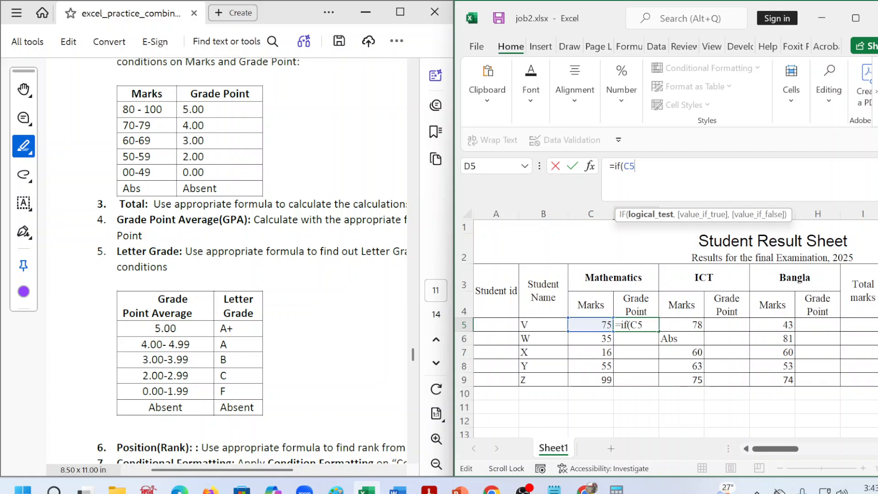
text(="abs)
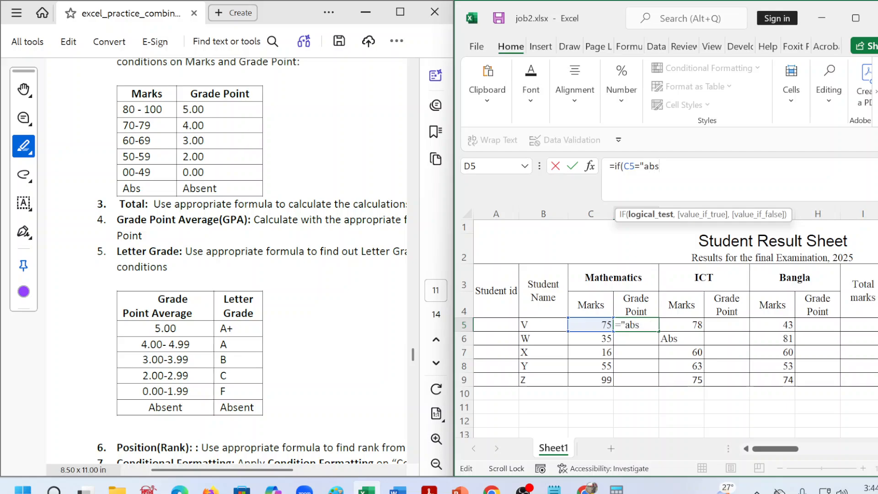
text(","a)
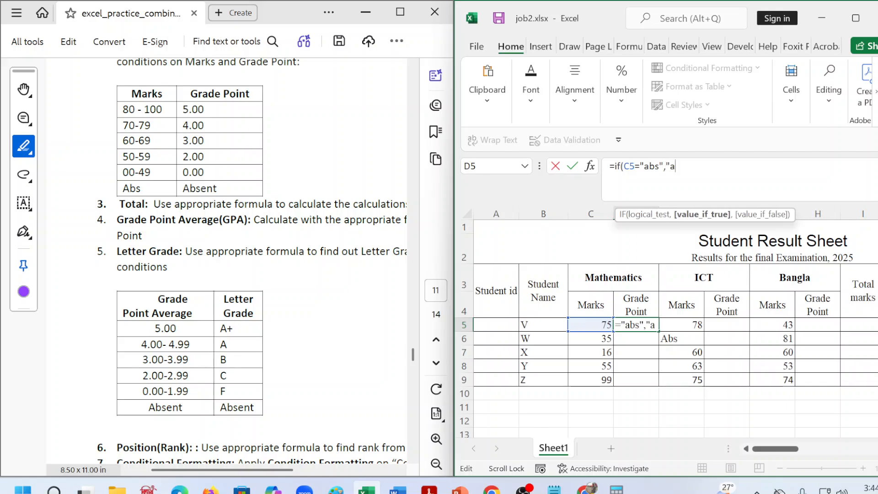
text(bsent)
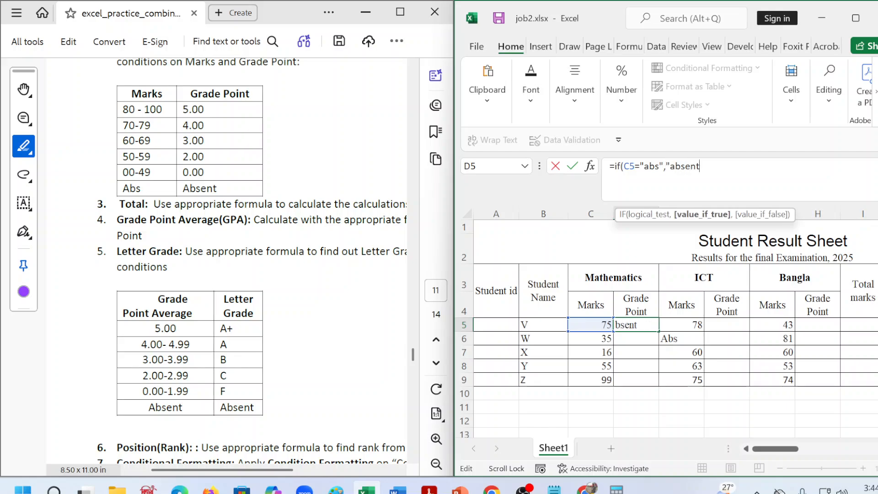
text(",)
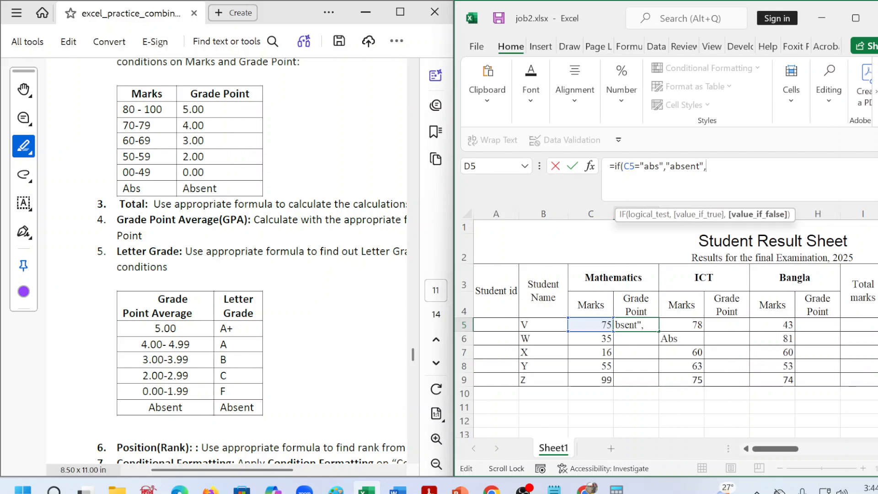
- Nest a second IF in the D5 formula that returns 0 when C5>=49
text(if)
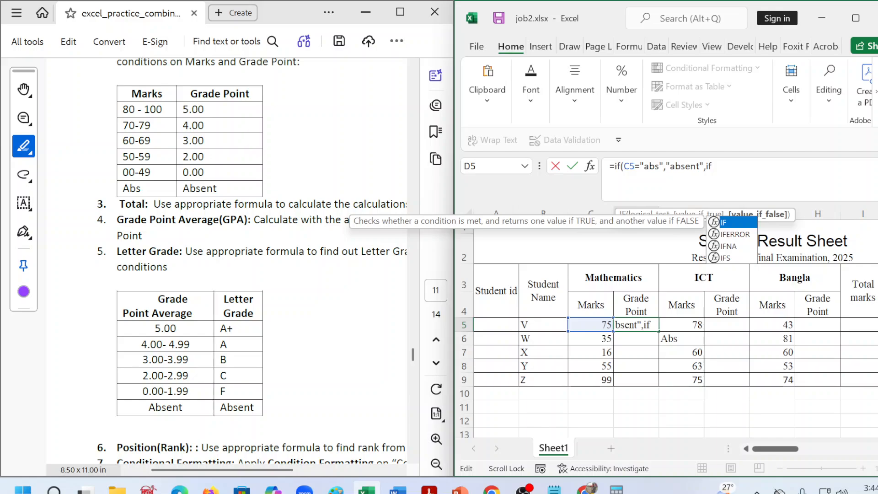
text(()
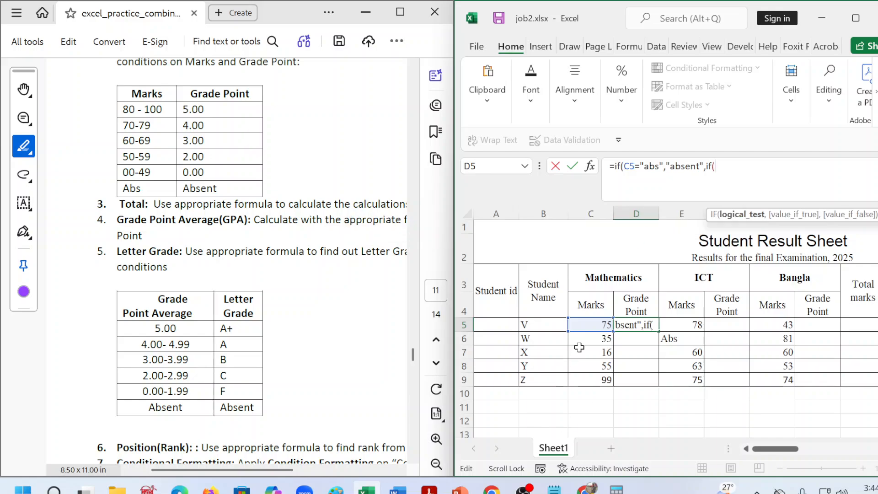
click(588, 325)
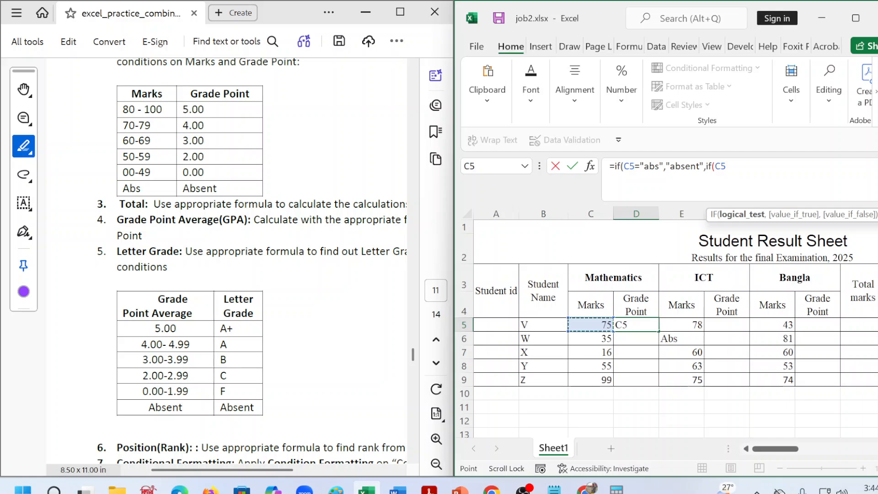
text(>=)
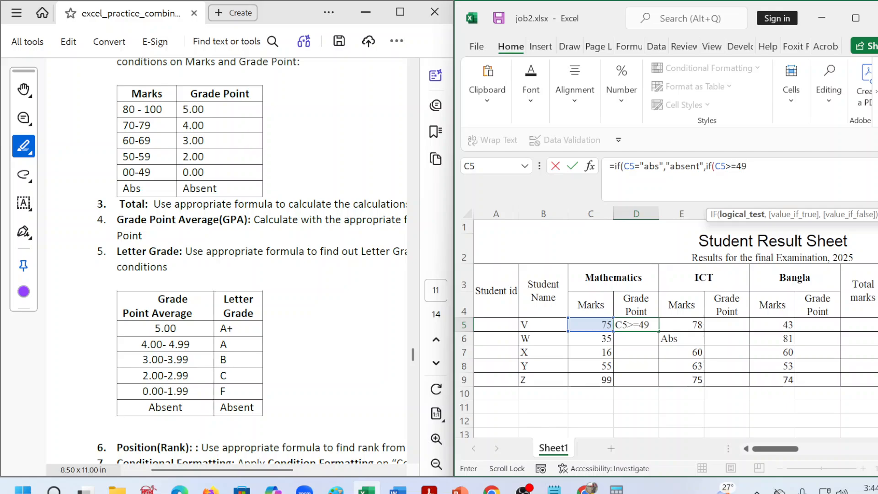
text(49,)
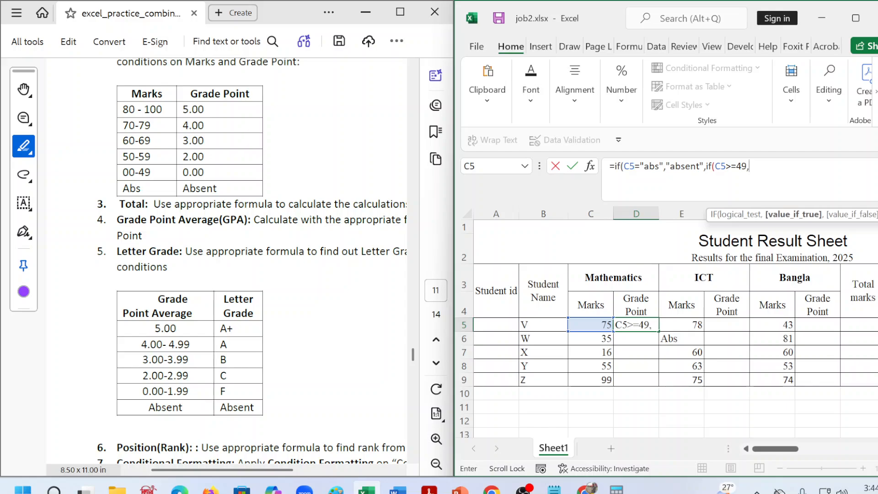
key(BackSpace)
text(0,)
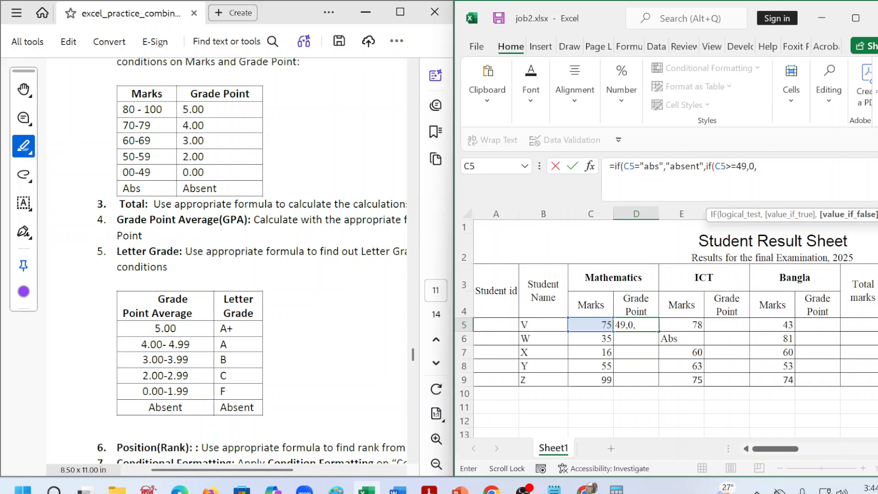
- Nest a third IF in the D5 formula that returns 2 when c5>=59
text(if)
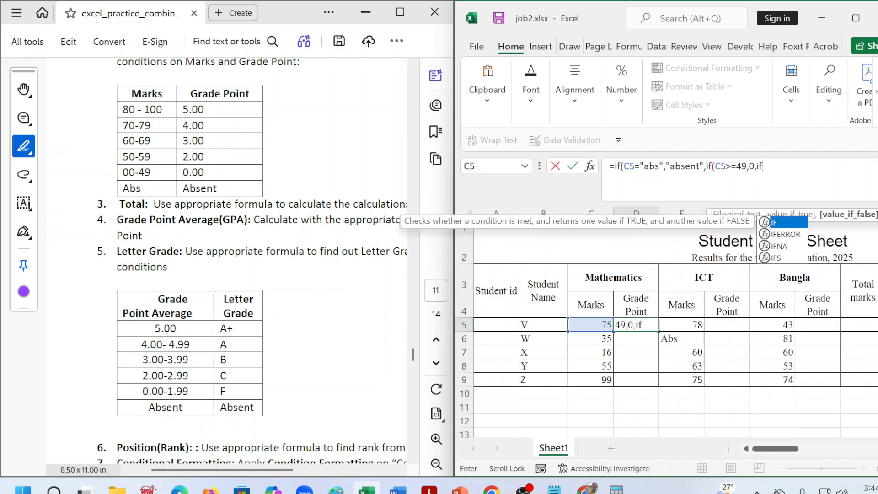
text(()
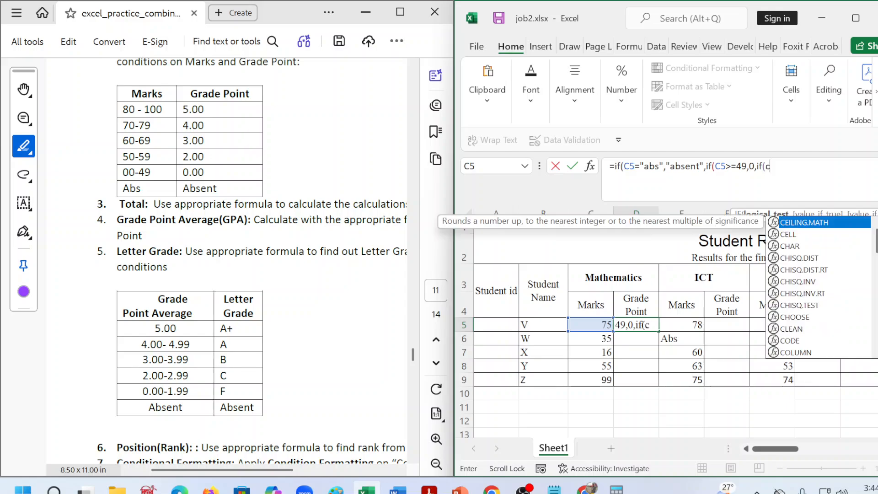
text(c5)
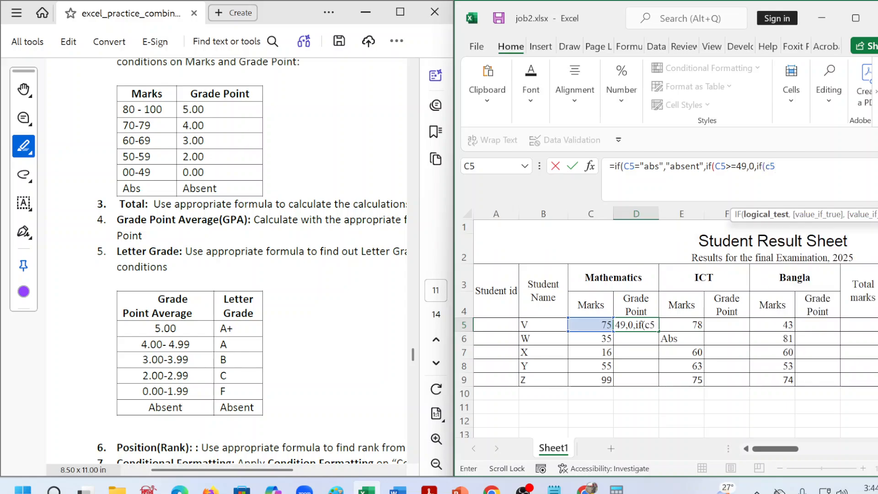
text(>)
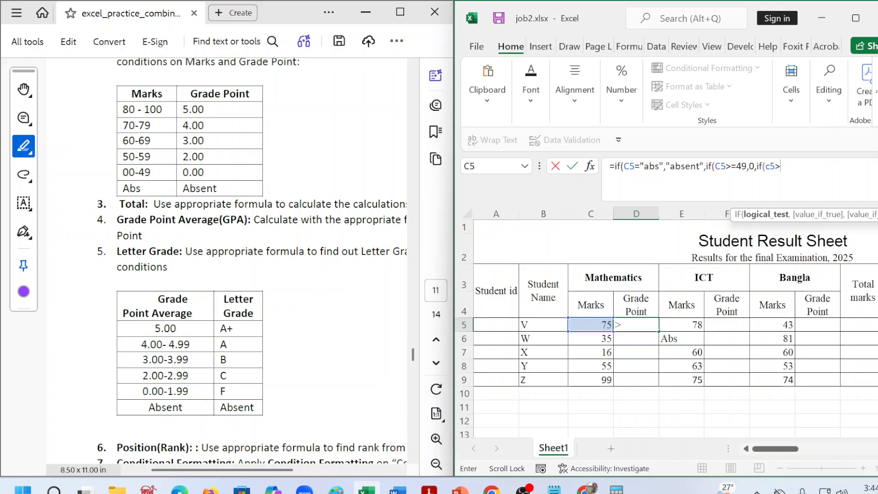
text(=59,)
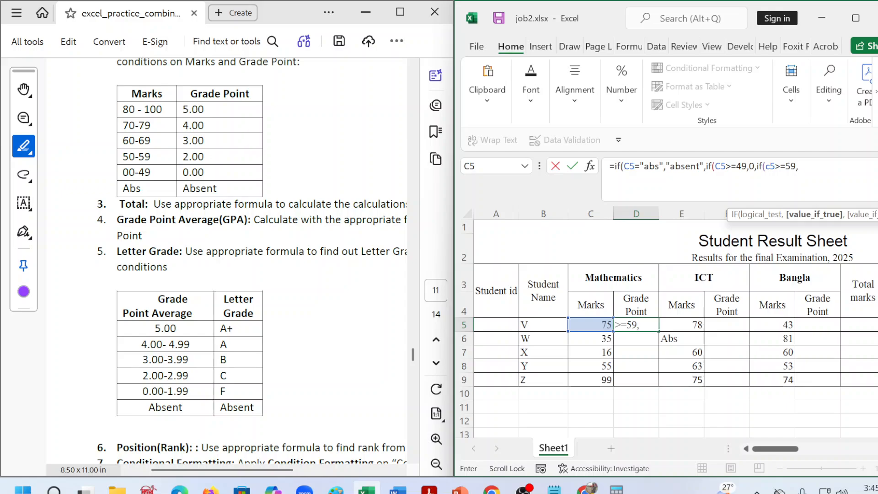
text(2,if)
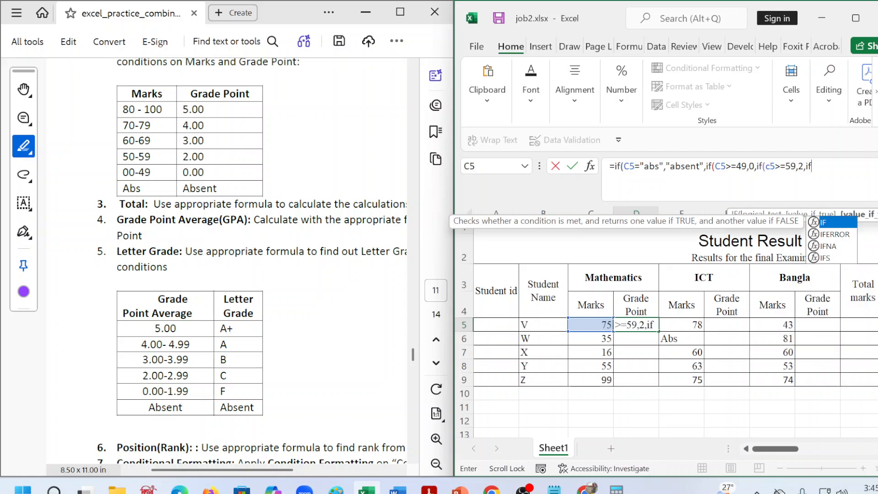
- Begin the fourth IF's logical test in the D5 formula, comparing c5 with the >= operator
text(()
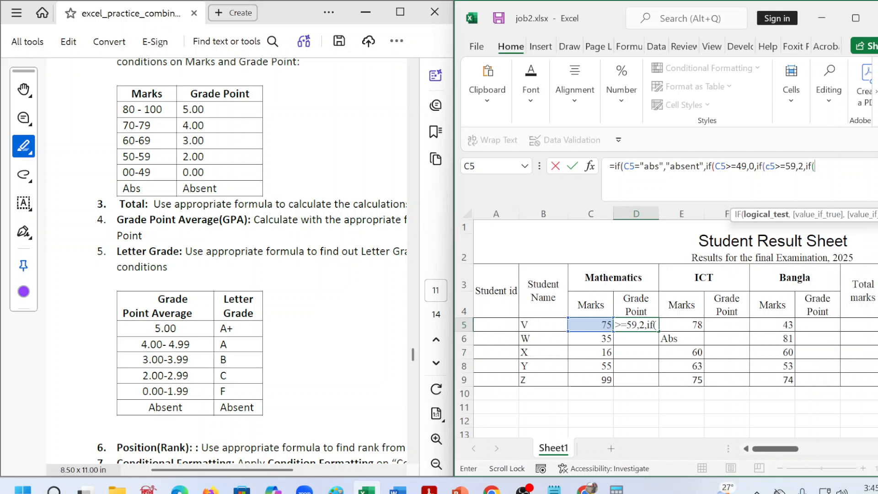
text(c5)
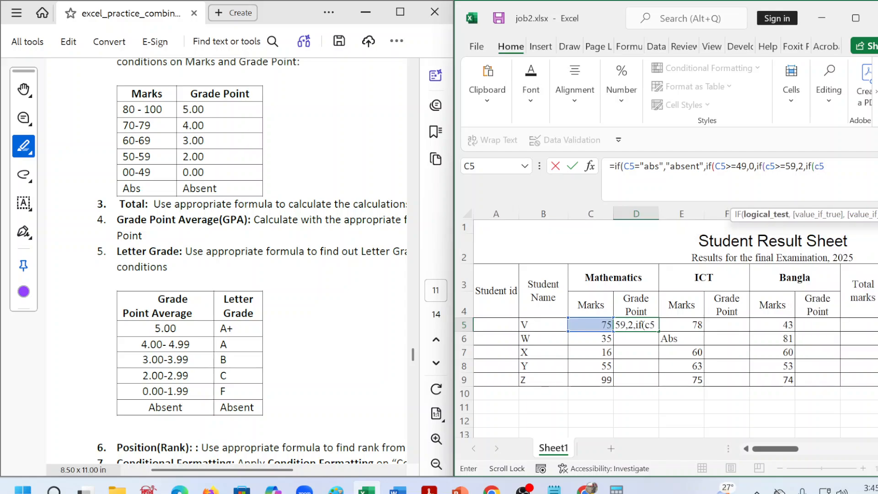
text(>)
text(59)
key(BackSpace)
key(BackSpace)
text(6)
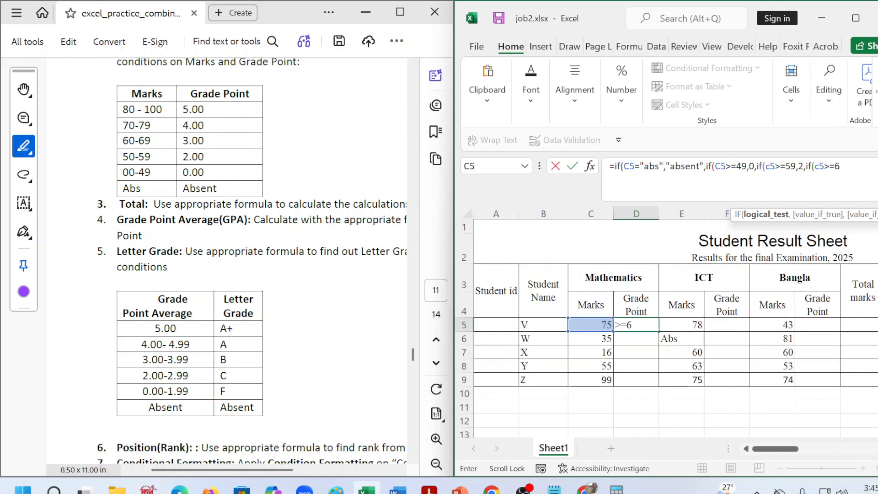
- Change the 49 and 59 comparisons in the D5 formula to <= and complete the fourth test as c5<=69
click(734, 166)
key(BackSpace)
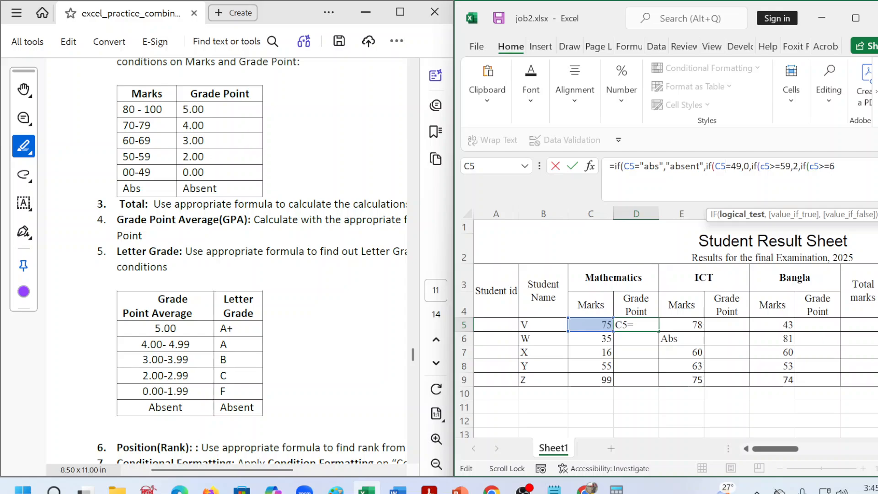
text(<)
click(779, 166)
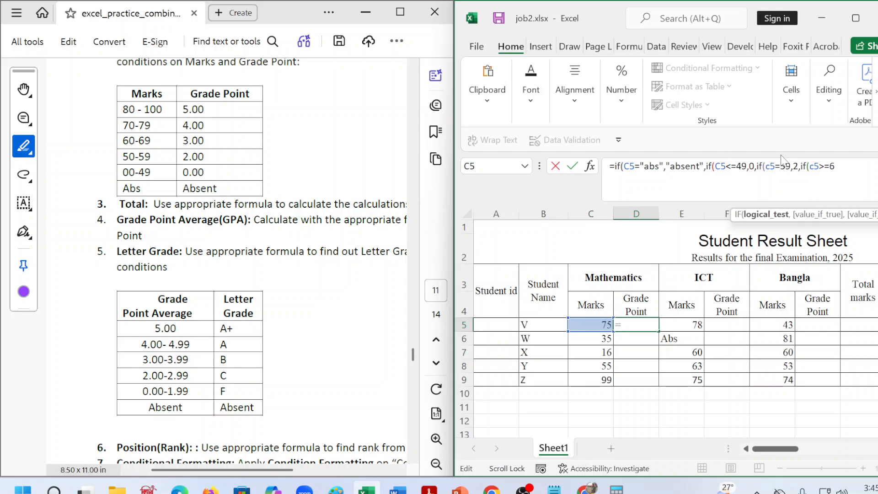
text(<)
click(830, 166)
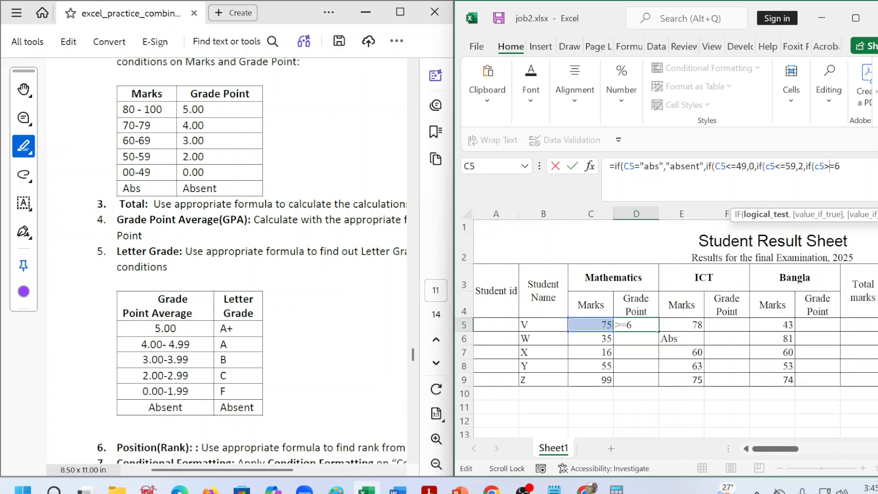
key(BackSpace)
text(<=69,)
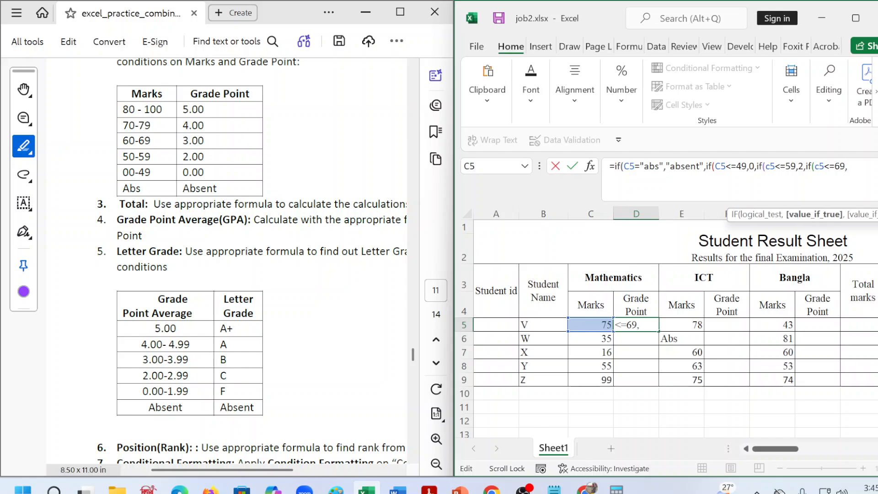
- Return 3 for the c5<=69 test and nest another IF that returns 4 when C5<=79
text(3,if()
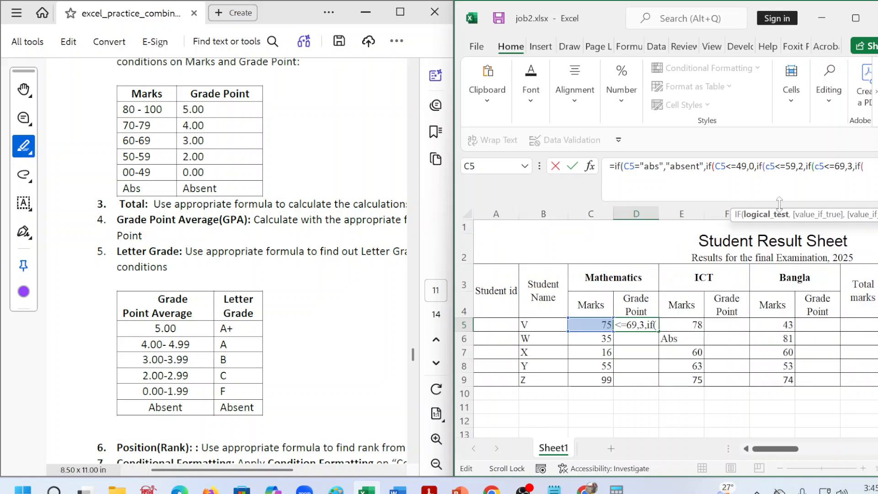
click(593, 324)
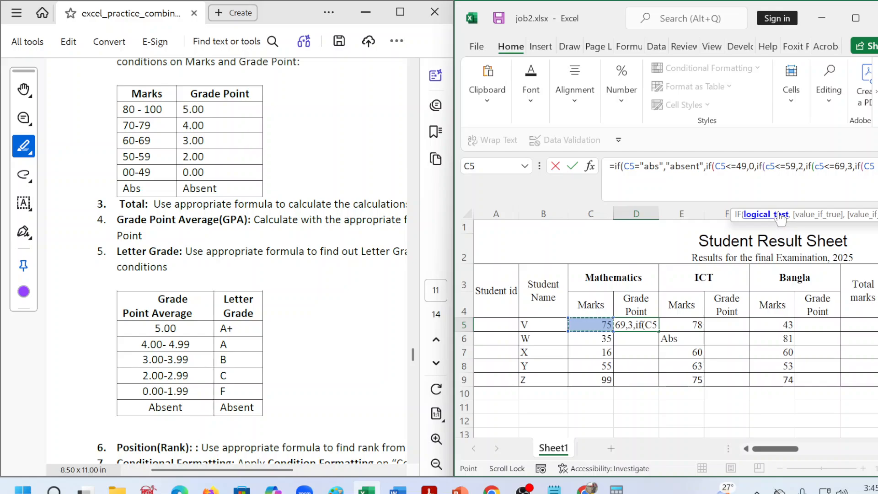
text(<=)
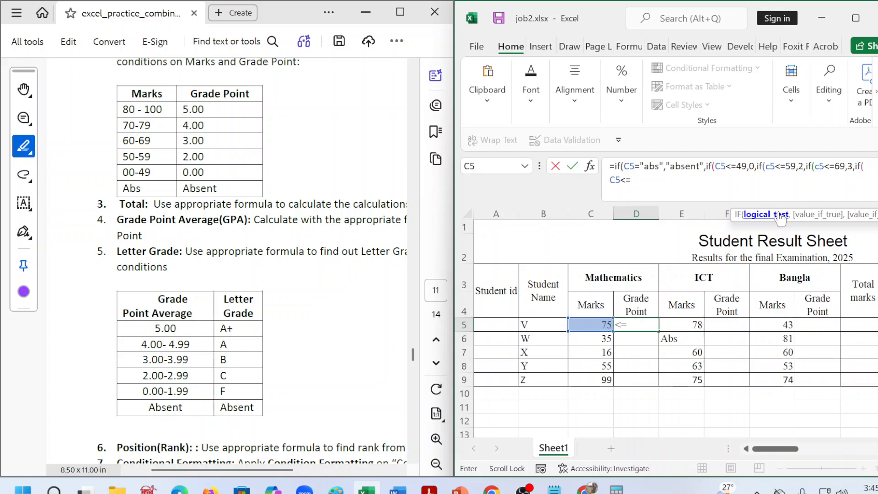
text(79,)
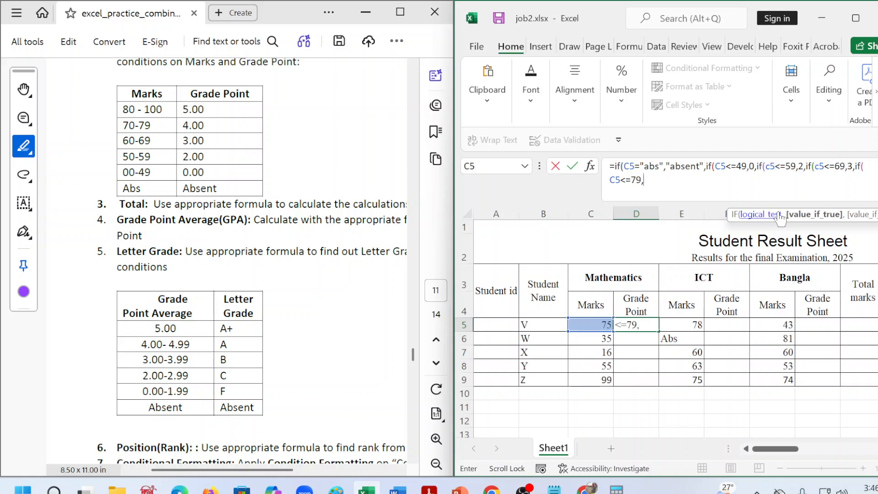
text(4,)
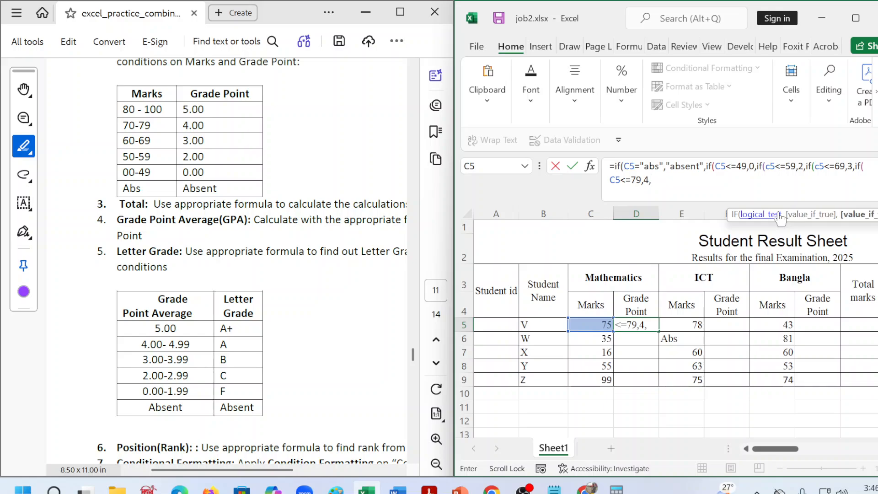
text(5)
text(=)
key(BackSpace)
key(BackSpace)
text(if)
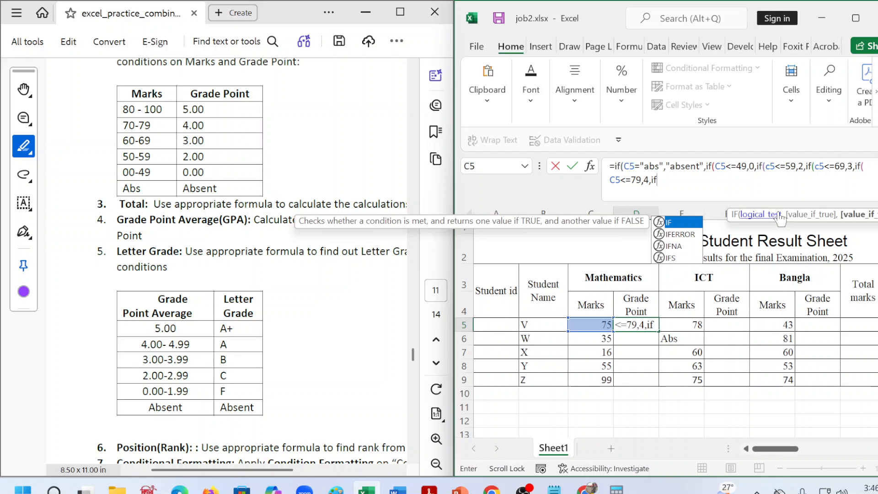
text(()
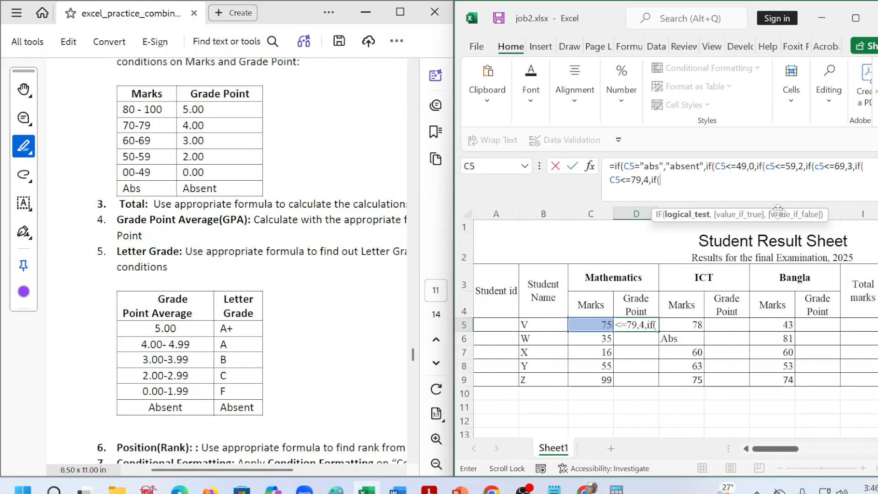
text(c5)
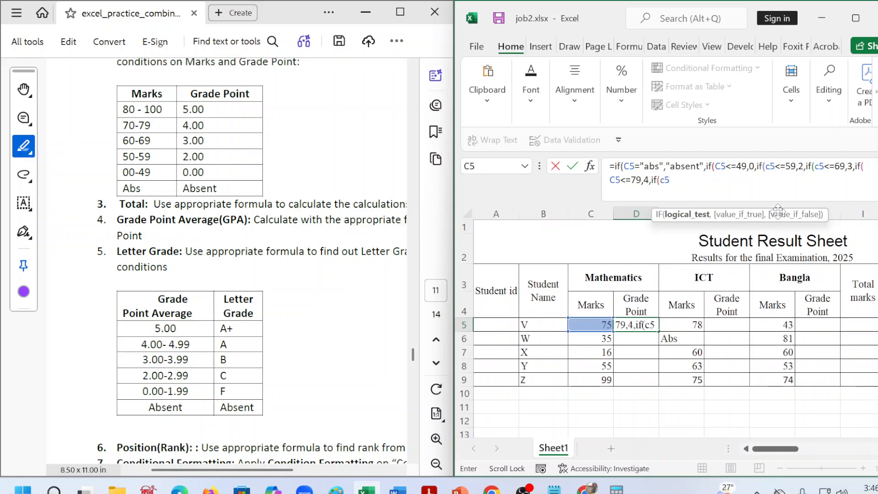
text(<=)
text(100)
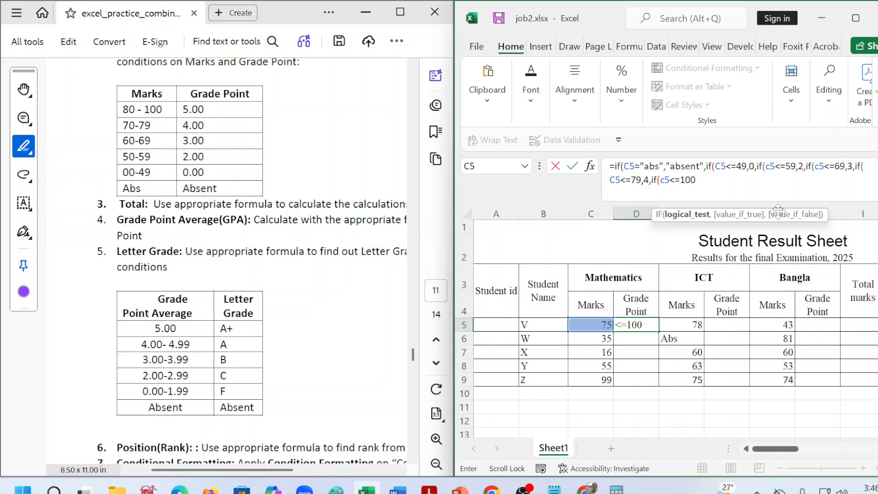
text(,)
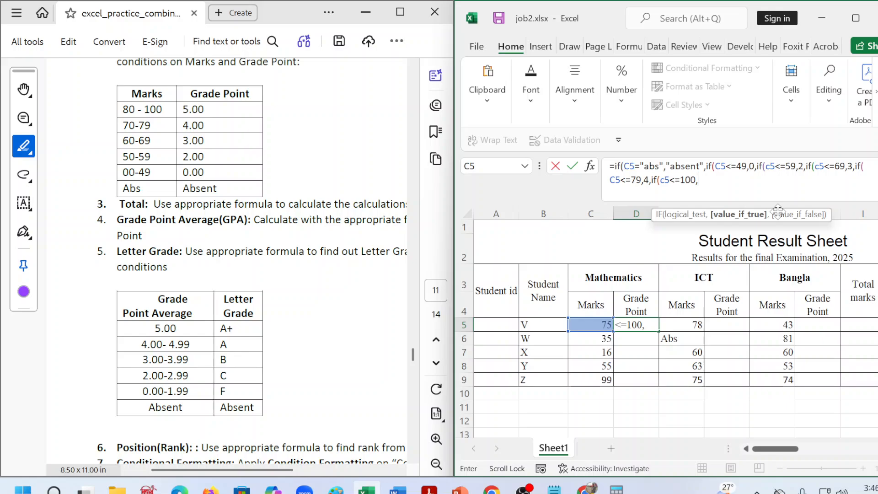
text(5,)
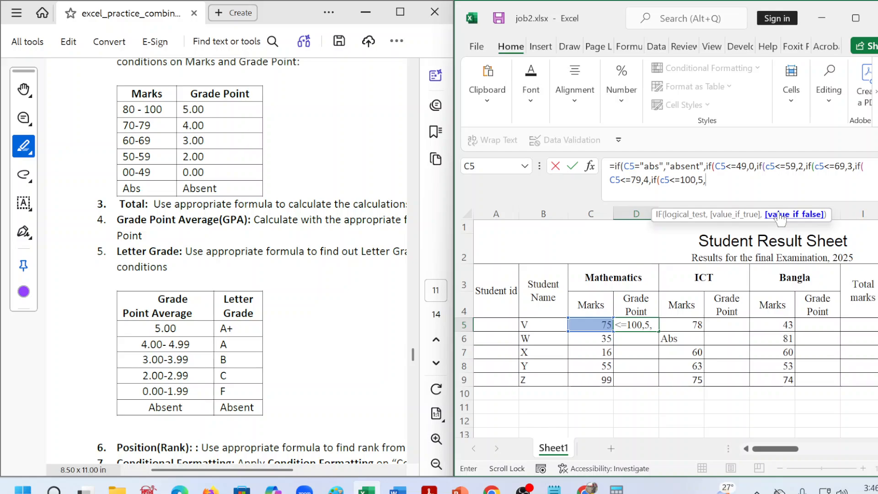
key(BackSpace)
key(BackSpace)
key(BackSpace)
key(BackSpace)
key(BackSpace)
key(BackSpace)
key(BackSpace)
key(BackSpace)
key(BackSpace)
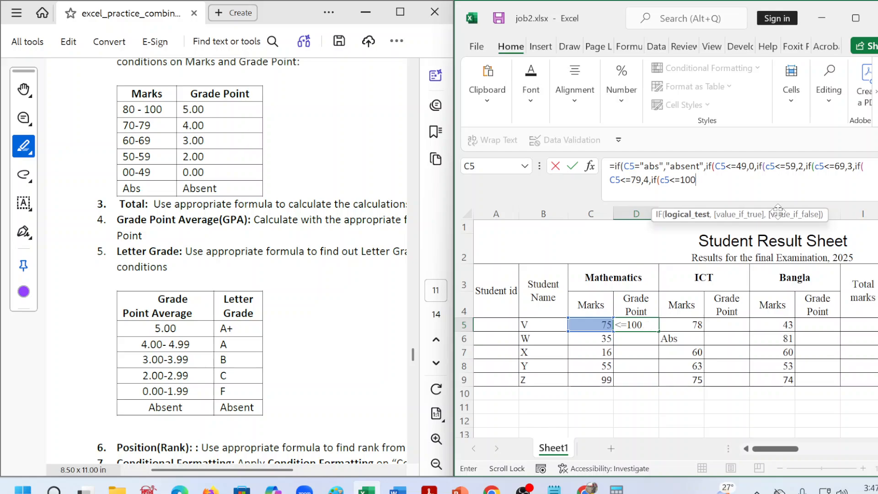
key(BackSpace)
key(BackSpace)
key(BackSpace)
key(BackSpace)
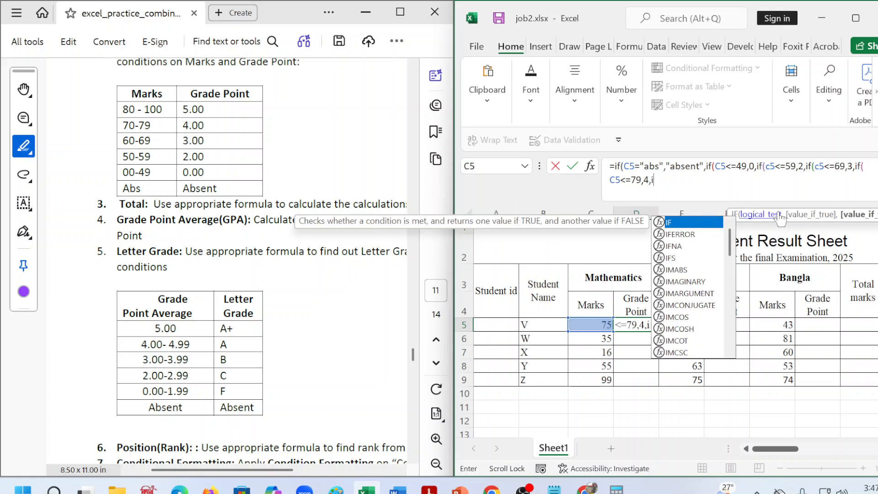
- Finish the D5 formula with 5 as the last IF's false value, close all five IFs, and fill it down to D9
text(5)
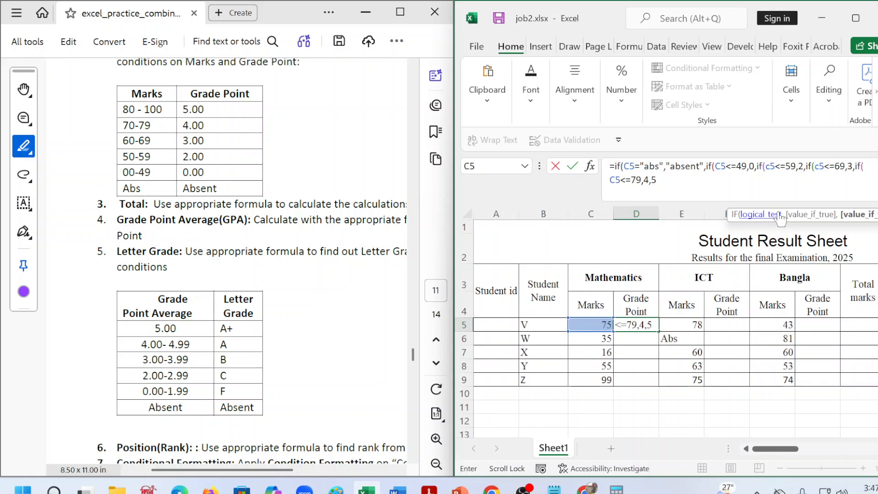
text())))))
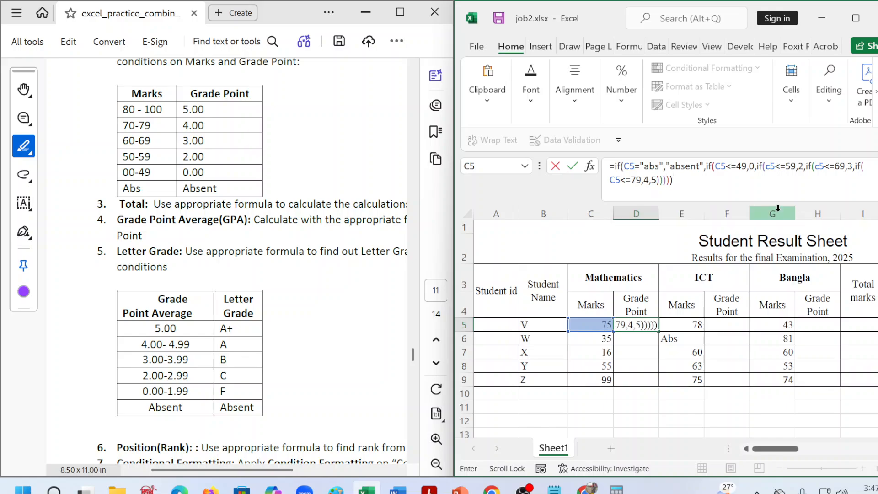
key(Return)
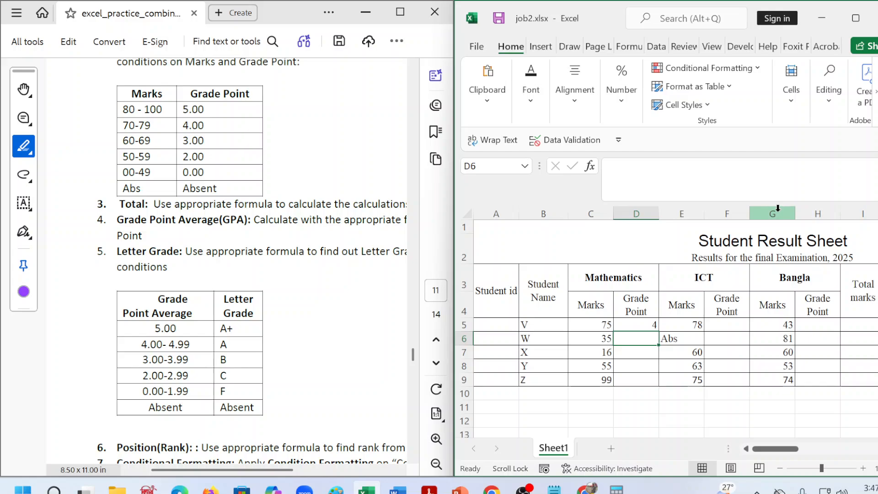
click(642, 321)
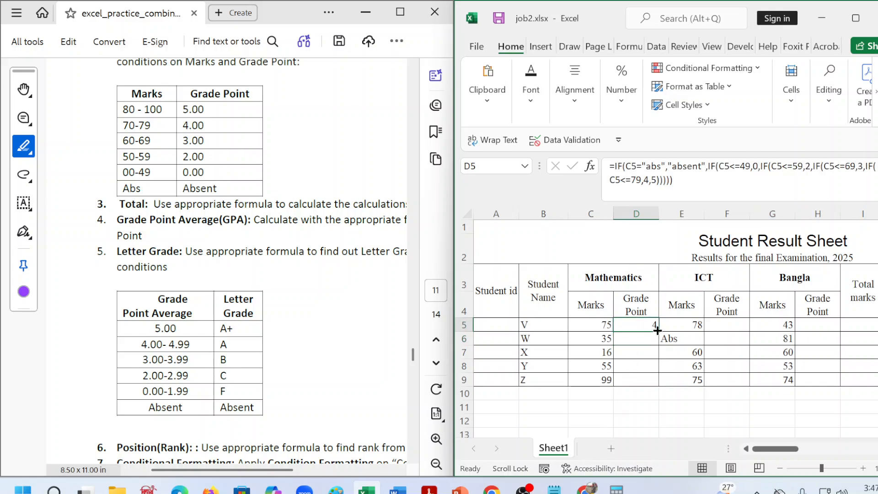
drag(657, 330, 637, 383)
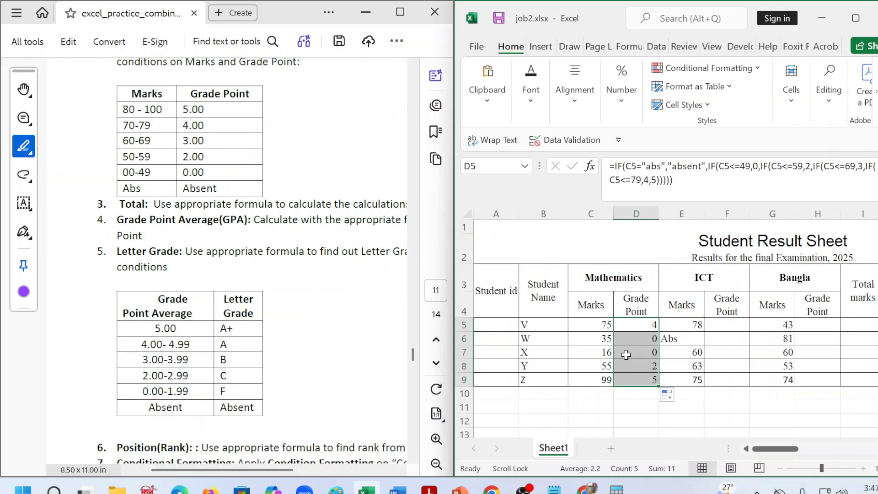
- Check the Mathematics marks in column C against the calculated grade points in D5:D9
click(601, 342)
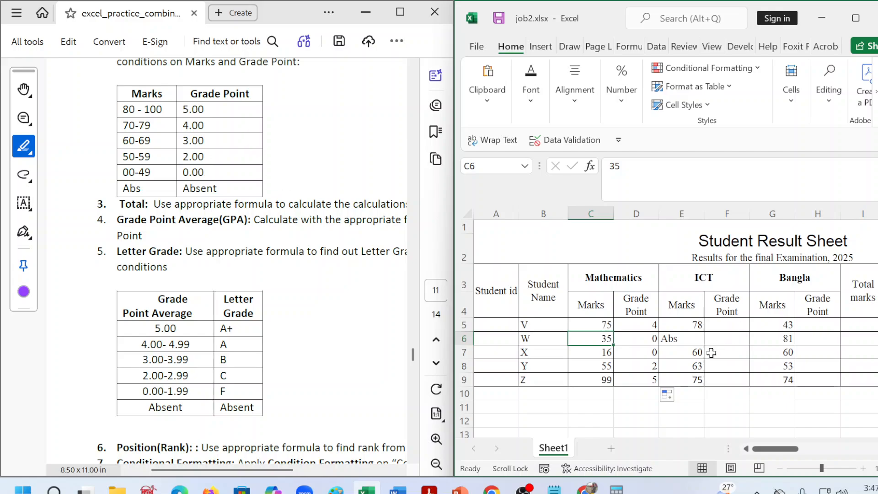
click(591, 366)
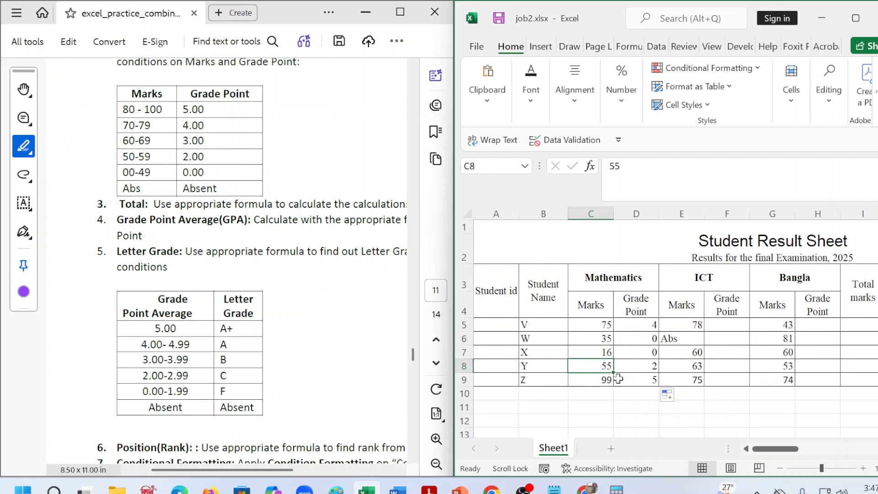
click(586, 352)
click(651, 351)
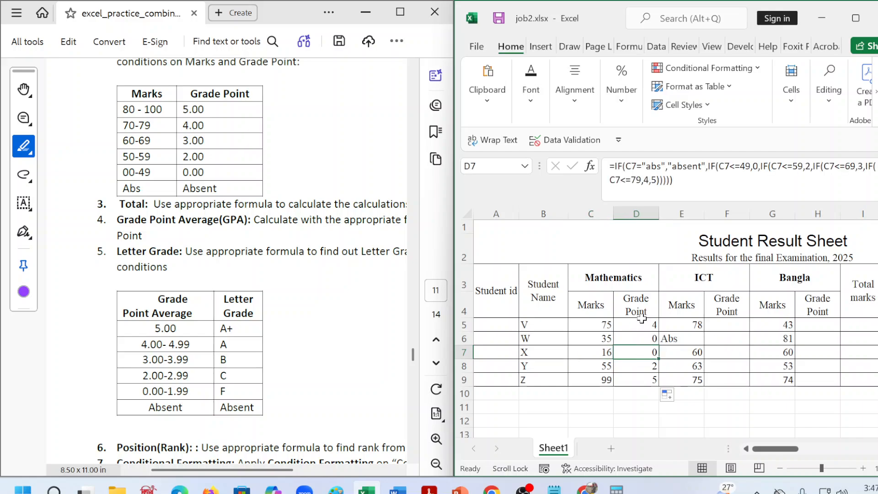
drag(641, 326, 644, 380)
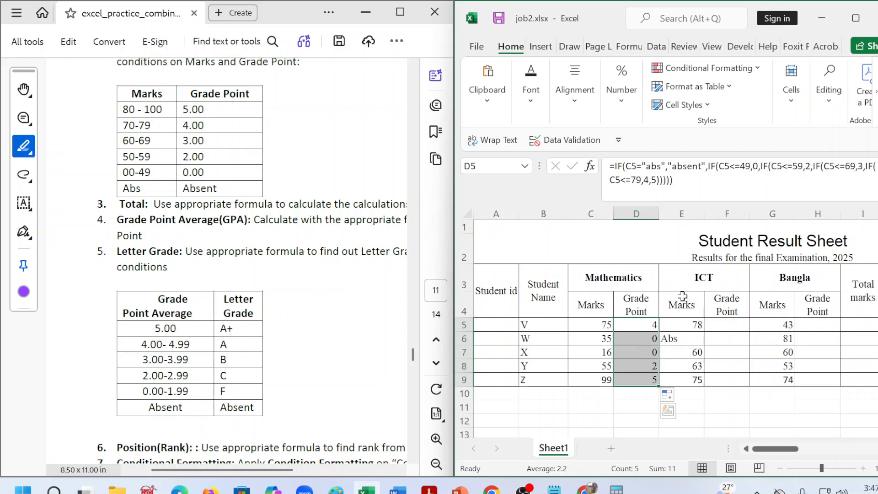
click(638, 326)
click(727, 310)
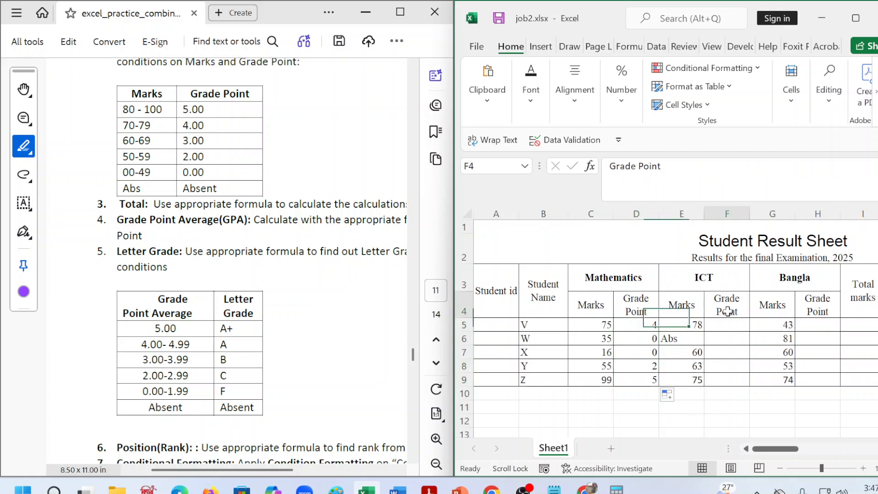
click(728, 326)
click(826, 334)
click(825, 324)
click(737, 333)
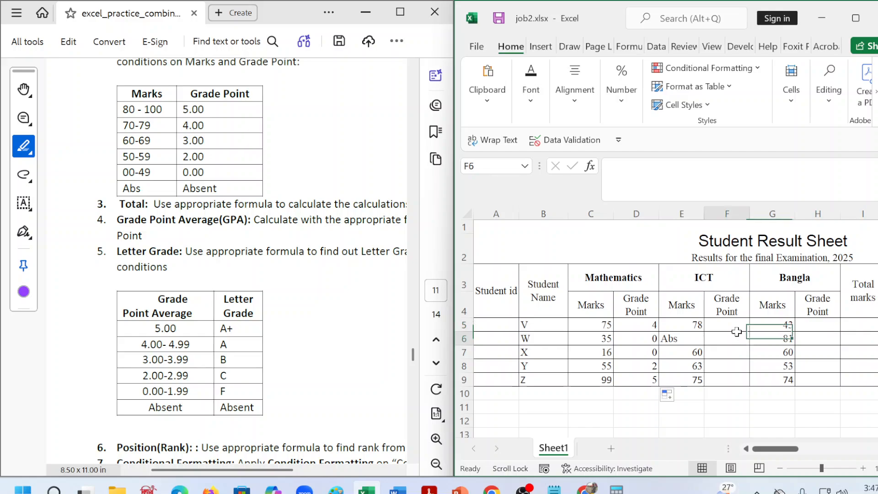
click(824, 326)
click(730, 330)
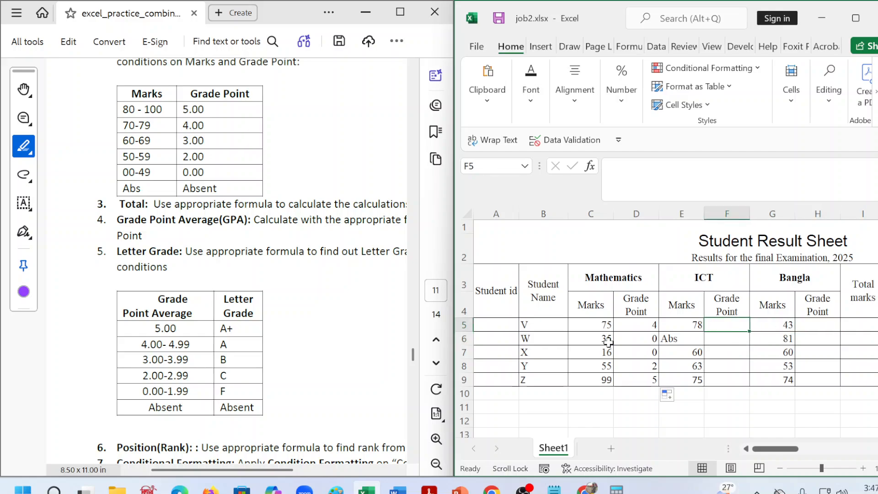
click(649, 326)
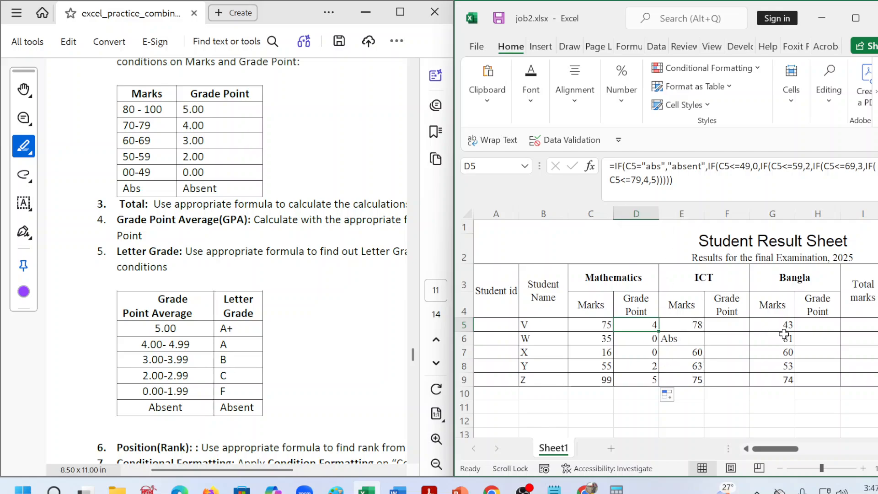
click(822, 324)
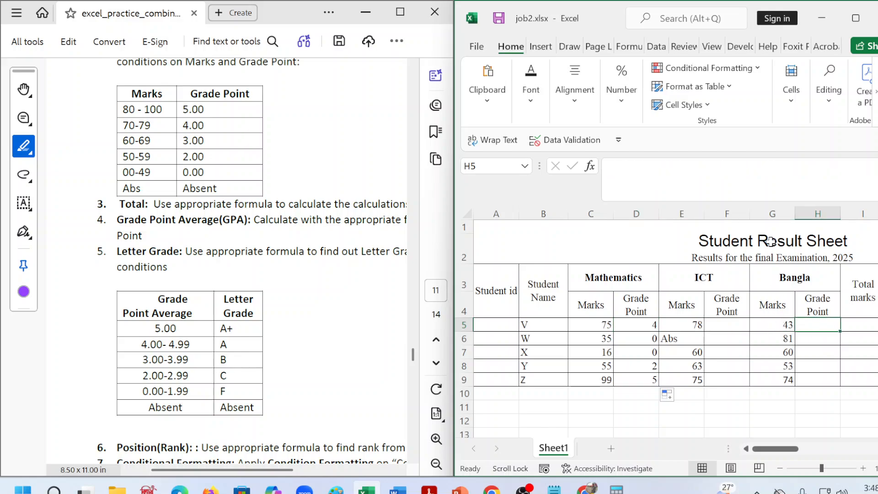
- Copy the text of the D5 grade point formula and paste it into the ICT Grade Point cell F5
click(640, 326)
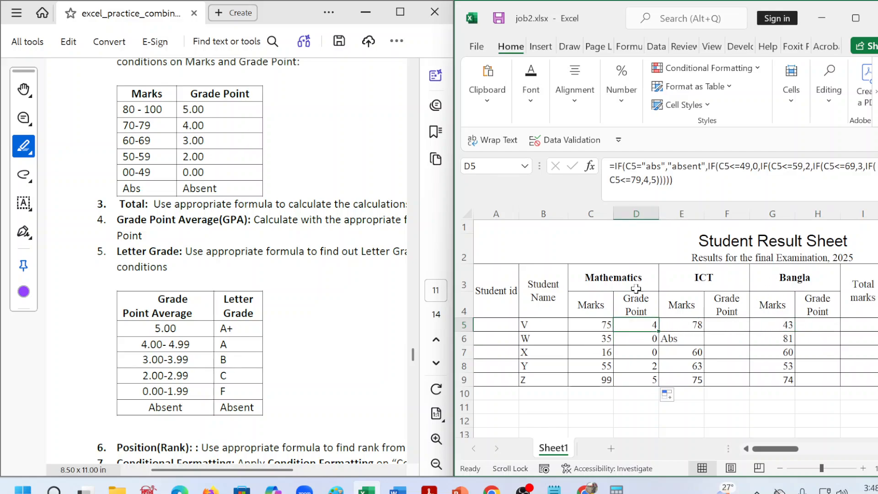
click(677, 187)
key(ctrl+a)
key(ctrl+c)
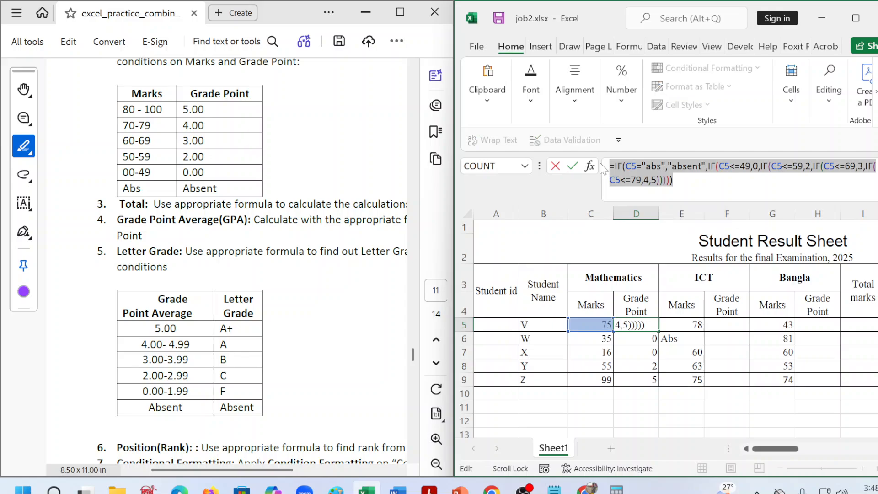
key(Escape)
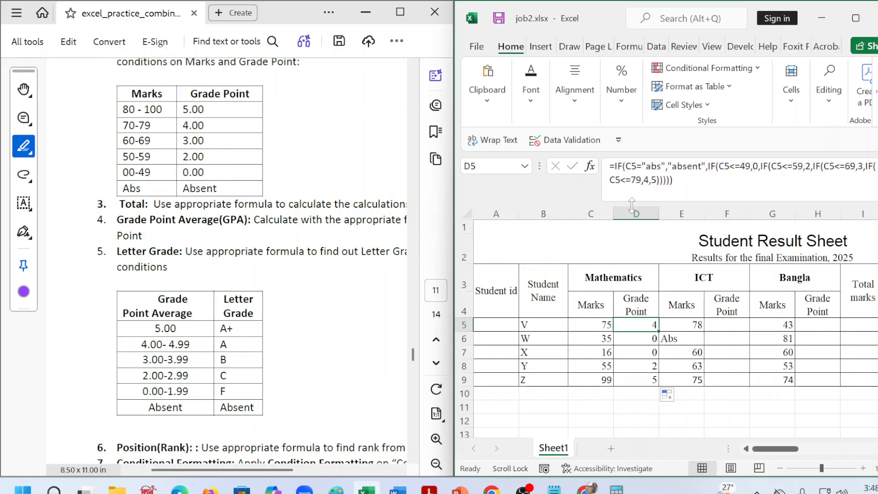
click(725, 321)
click(640, 174)
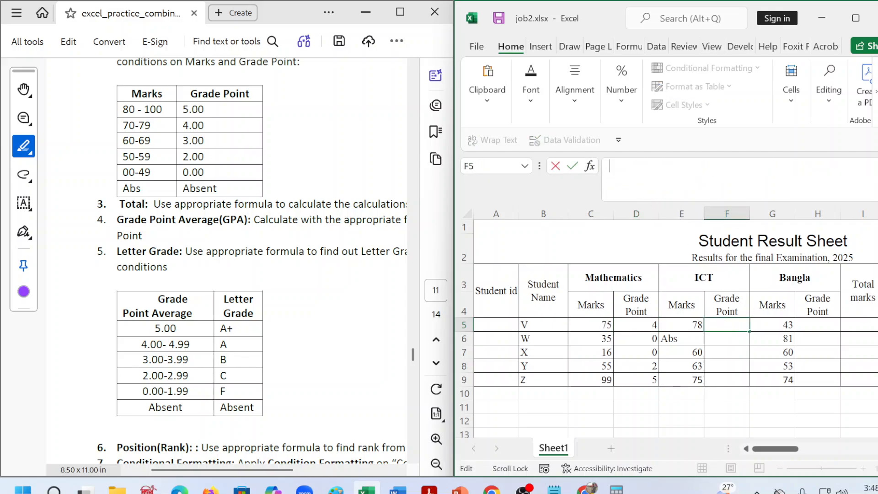
key(ctrl+v)
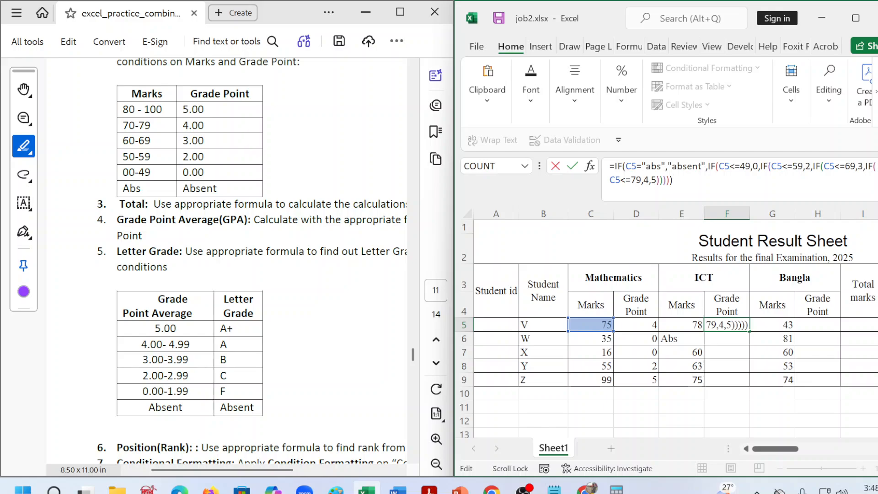
- Replace every C5 reference in the pasted F5 formula with E5 across all five IF tests
click(631, 166)
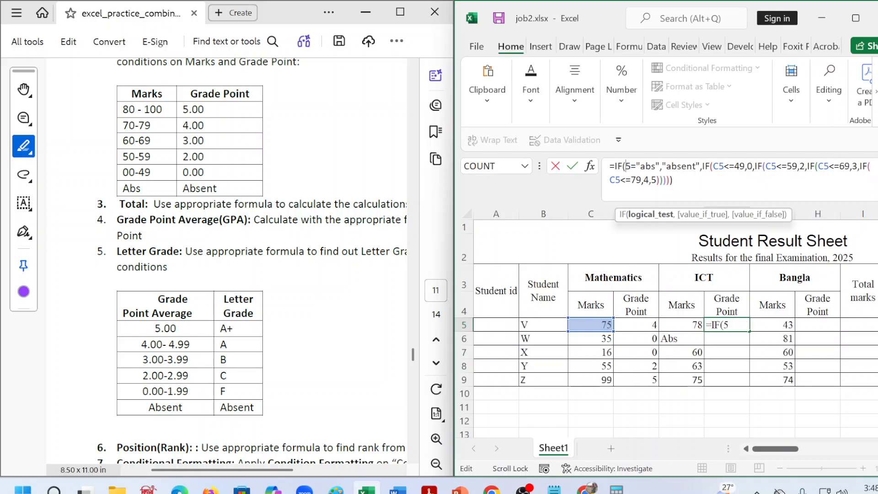
key(BackSpace)
text(E)
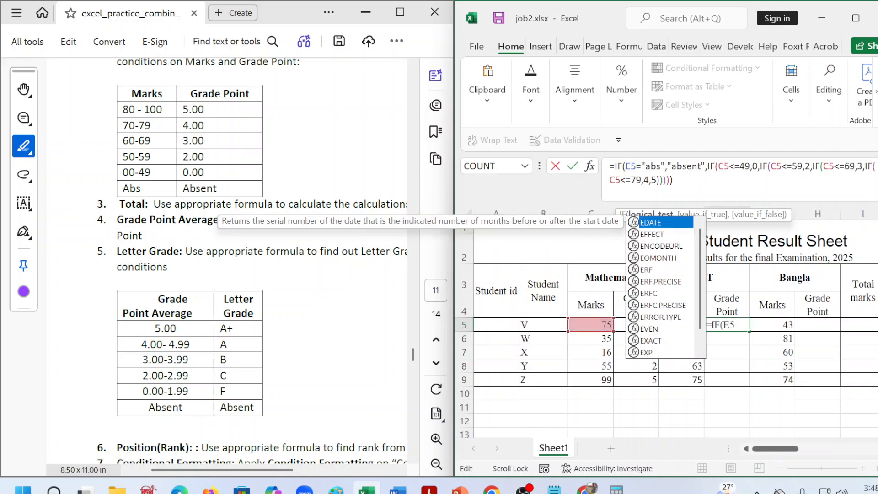
click(724, 166)
key(BackSpace)
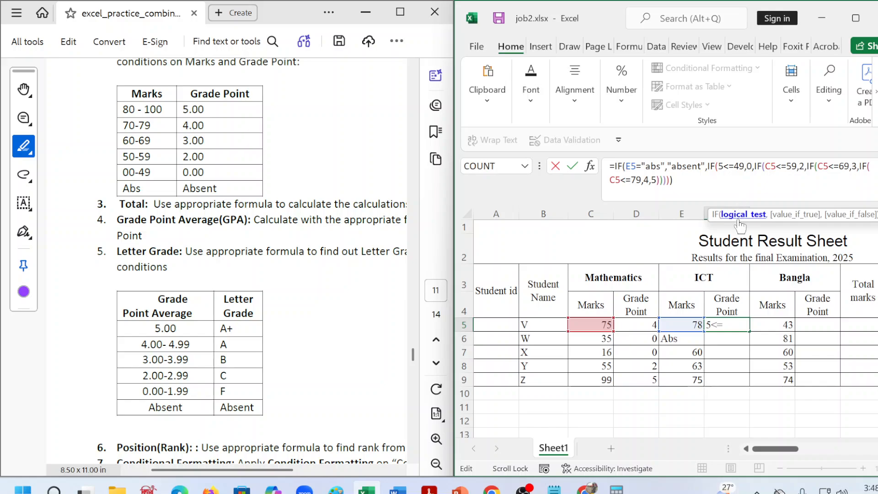
text(E)
click(775, 167)
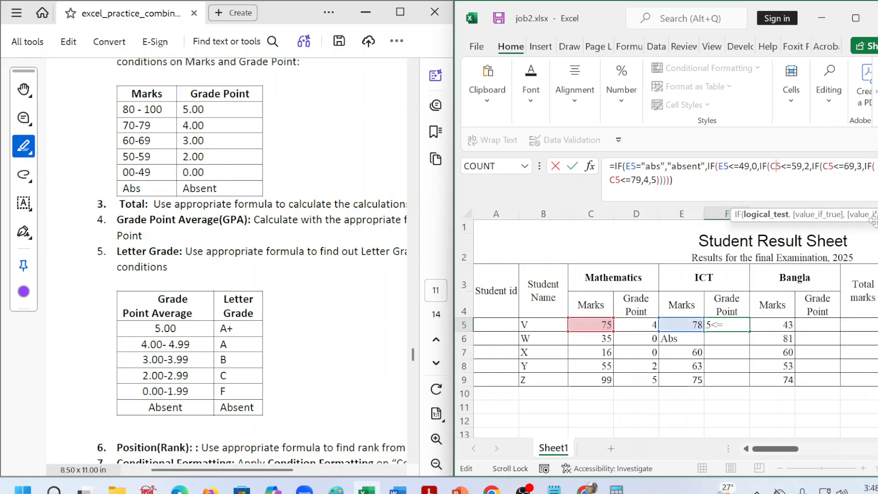
key(BackSpace)
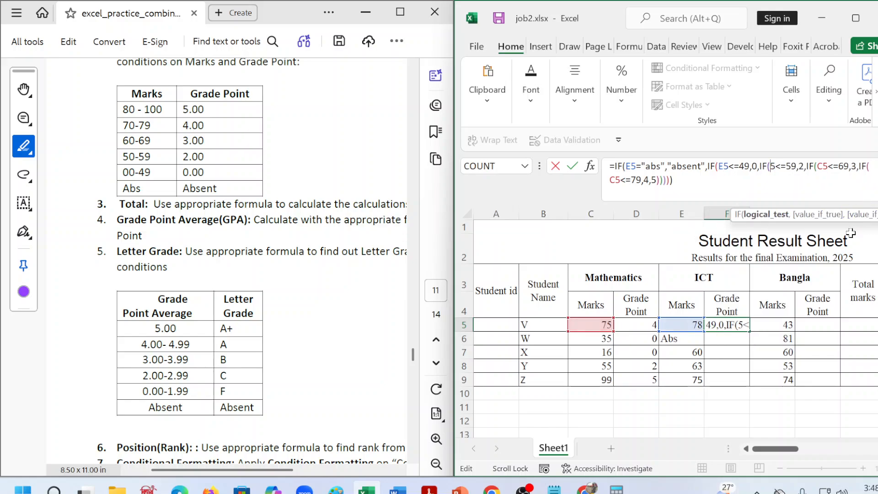
text(E)
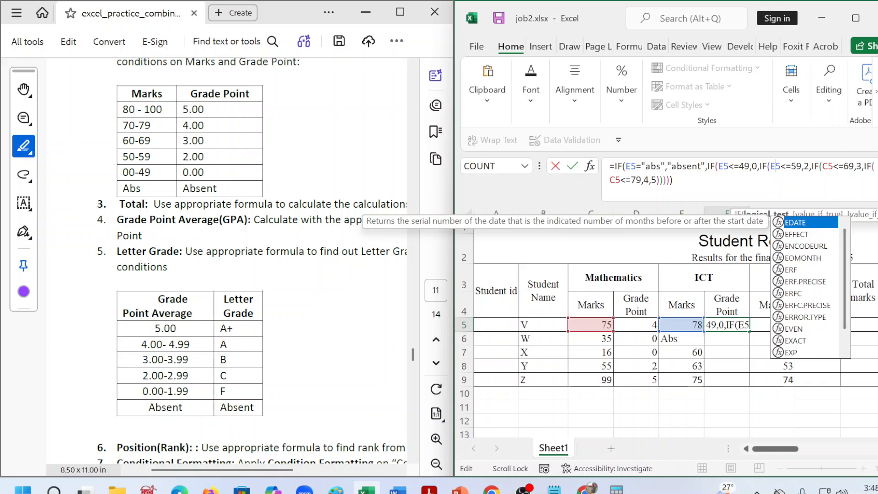
click(827, 167)
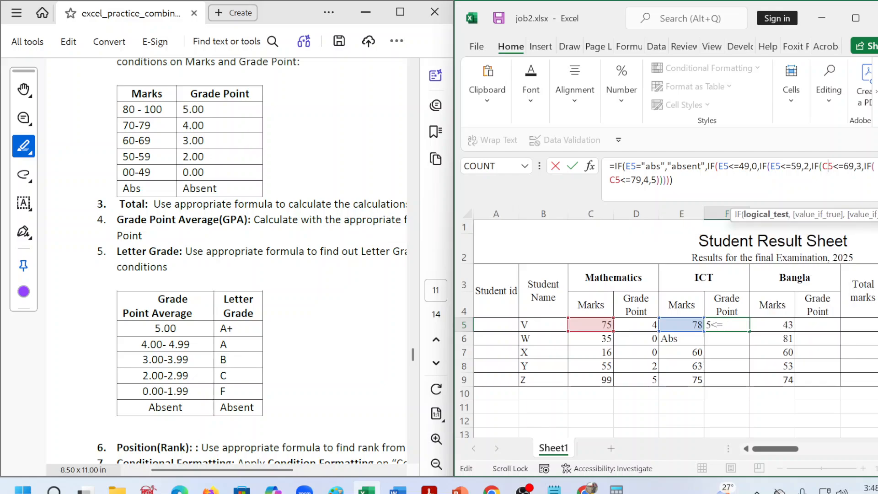
key(BackSpace)
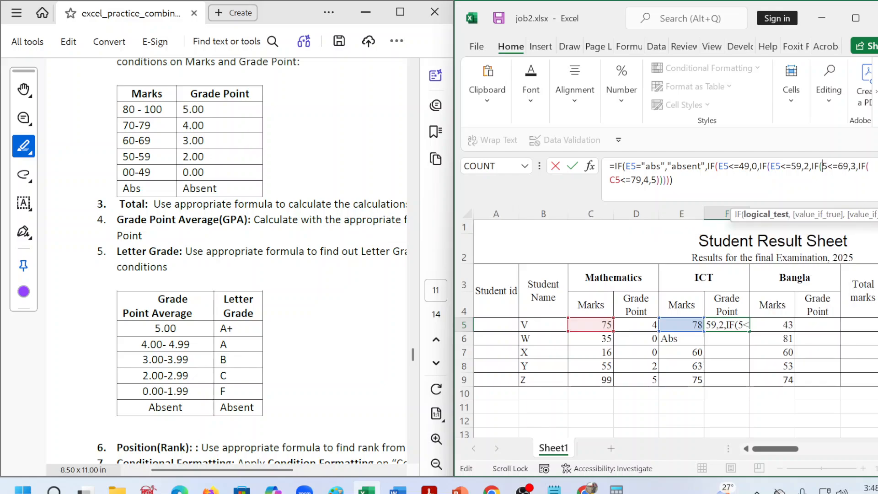
text(E)
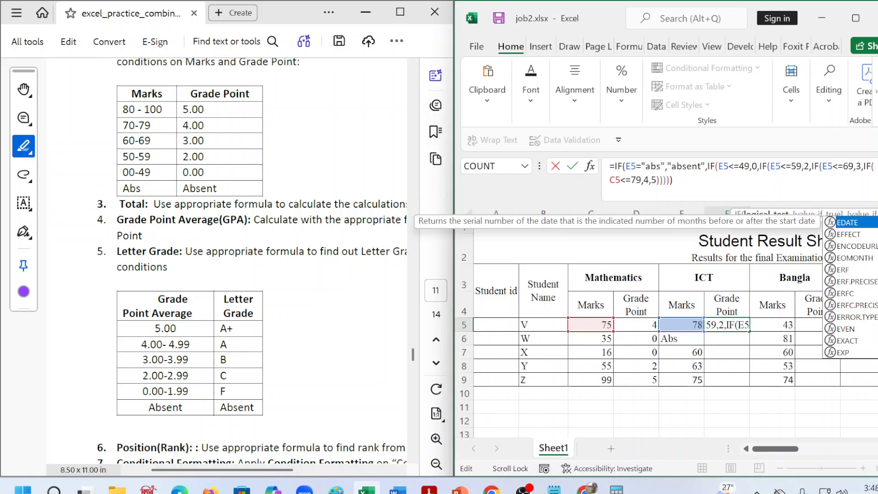
click(614, 180)
key(BackSpace)
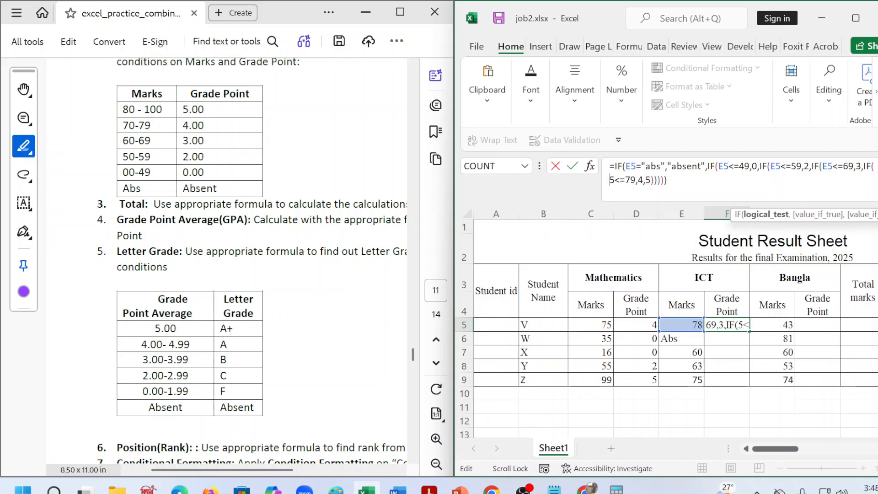
text(E)
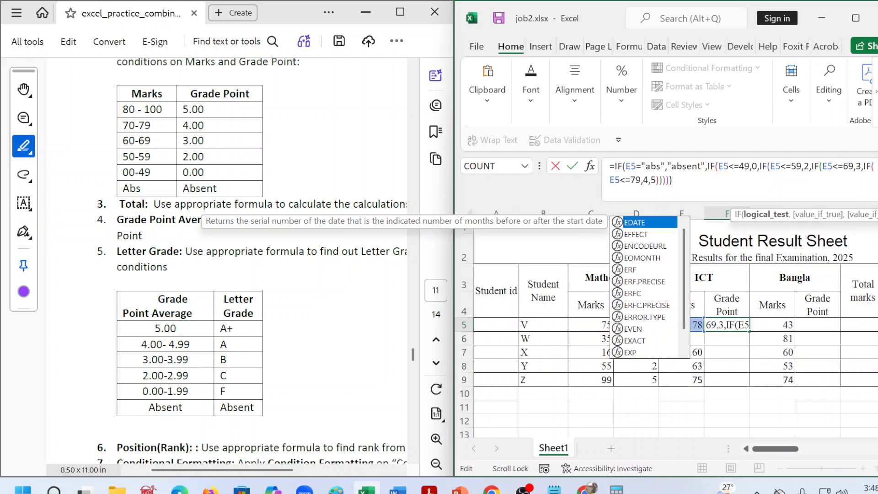
- Delete the five closing parentheses at the end of the F5 formula and re-enter them one for each IF
click(672, 180)
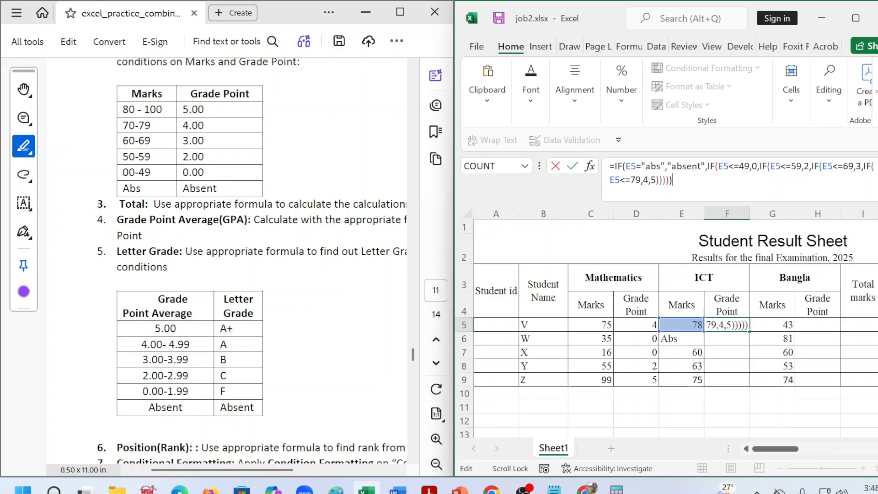
key(BackSpace)
key(BackSpace)
key(BackSpace)
key(BackSpace)
key(BackSpace)
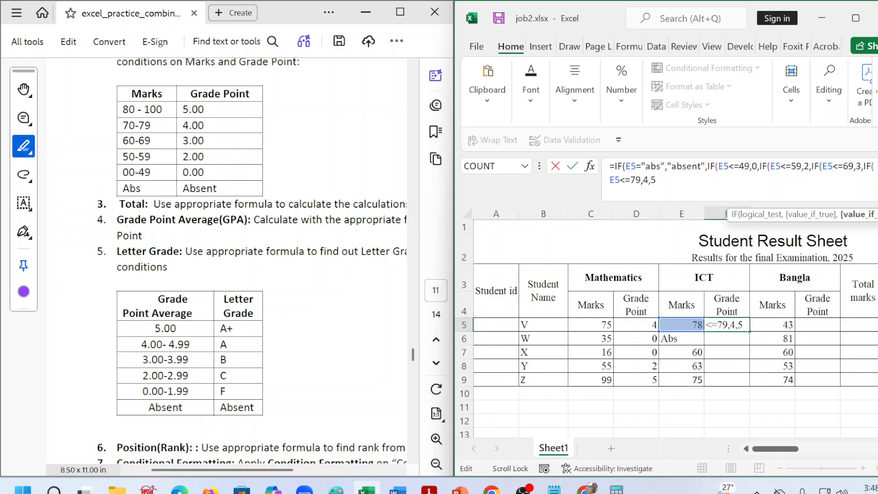
text())))
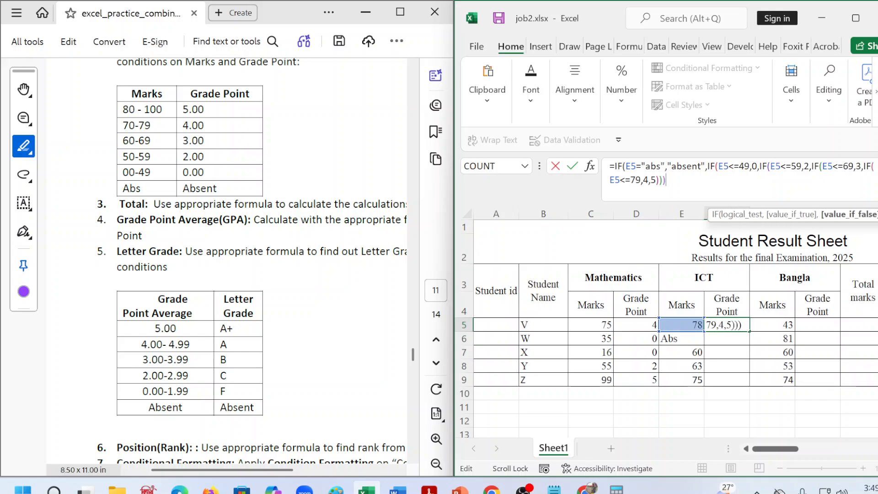
text())
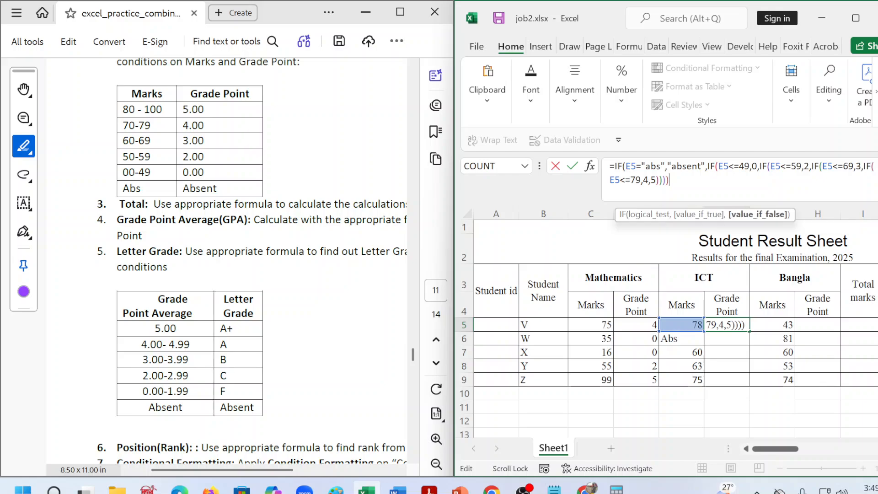
text())
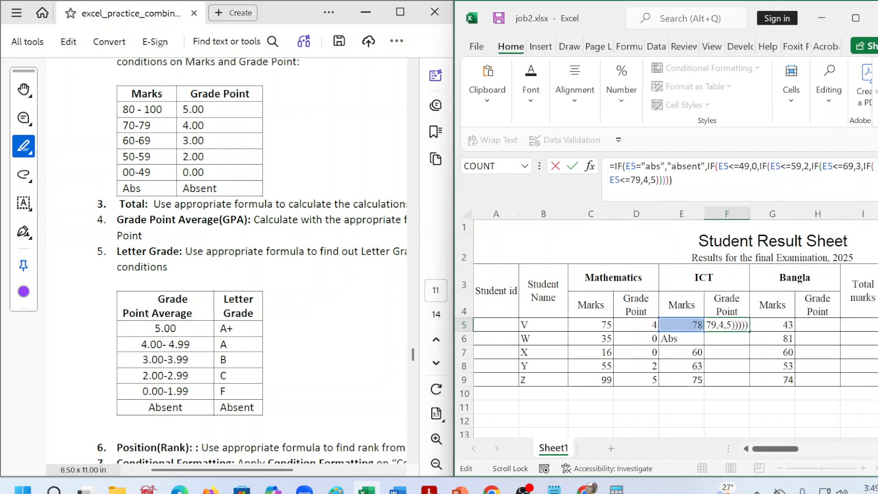
- Enter the F5 formula and fill it down to F9 for the ICT grade points
key(Return)
click(732, 326)
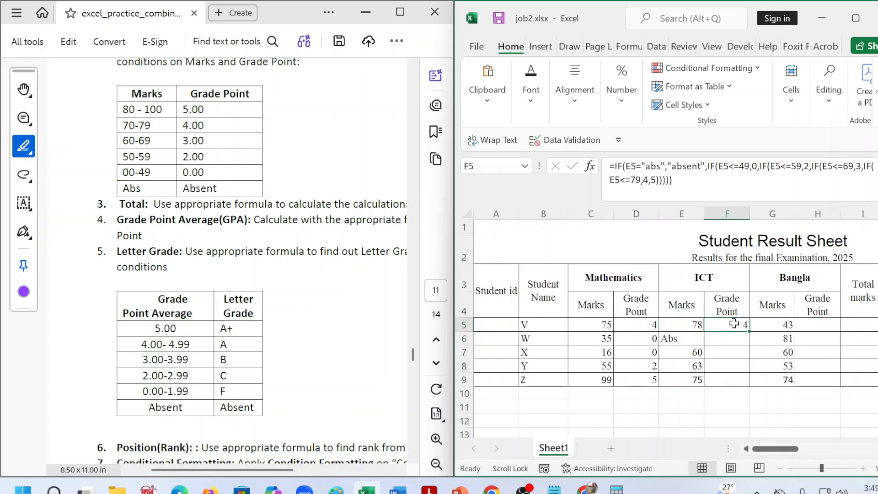
drag(749, 332, 751, 385)
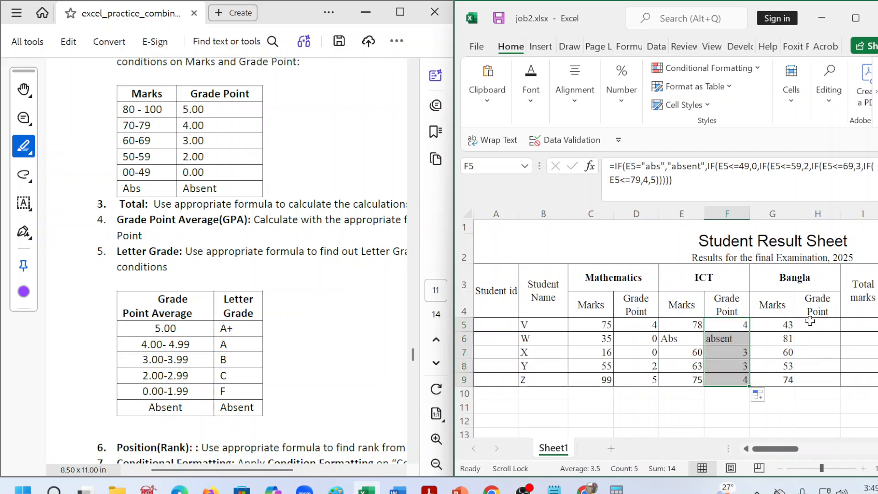
- Copy the text of the F5 grade point formula and paste it into the Bangla Grade Point cell H5
click(735, 325)
double_click(735, 326)
drag(630, 180, 601, 173)
key(ctrl+c)
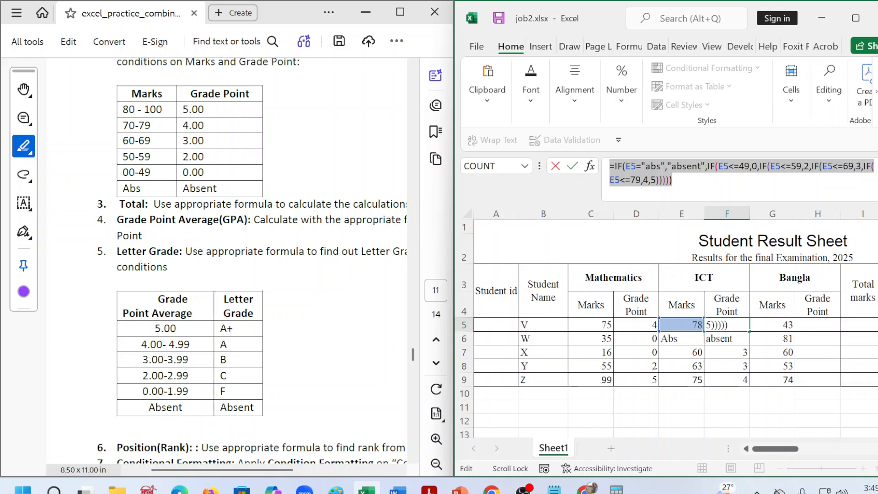
key(Escape)
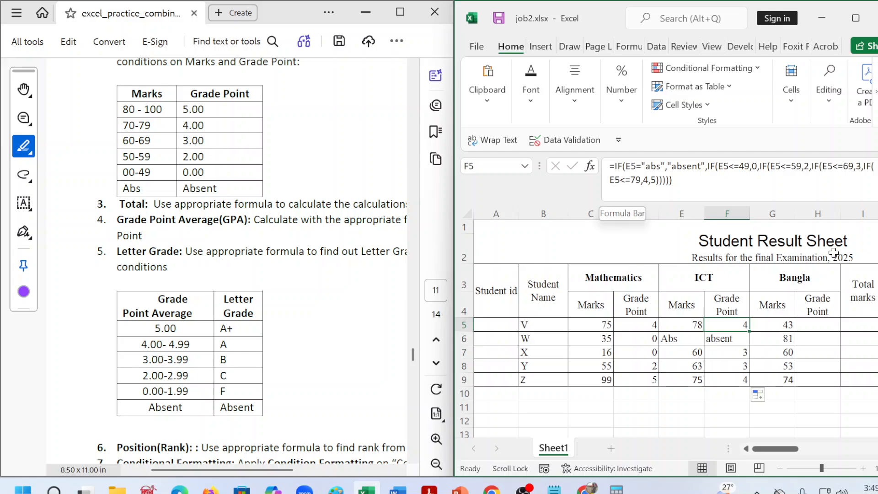
click(822, 324)
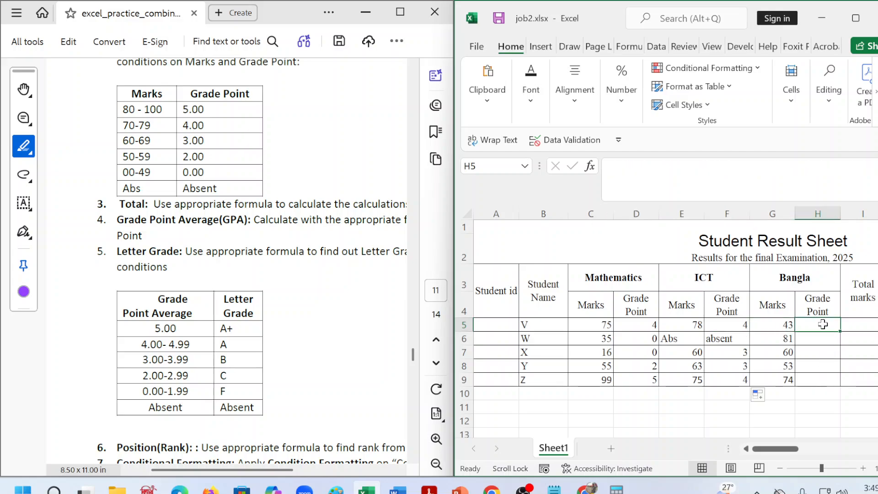
key(F2)
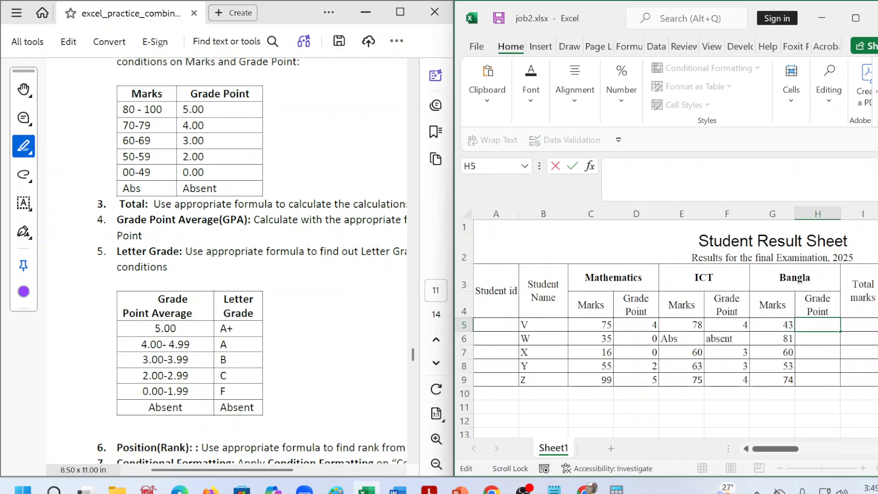
key(ctrl+v)
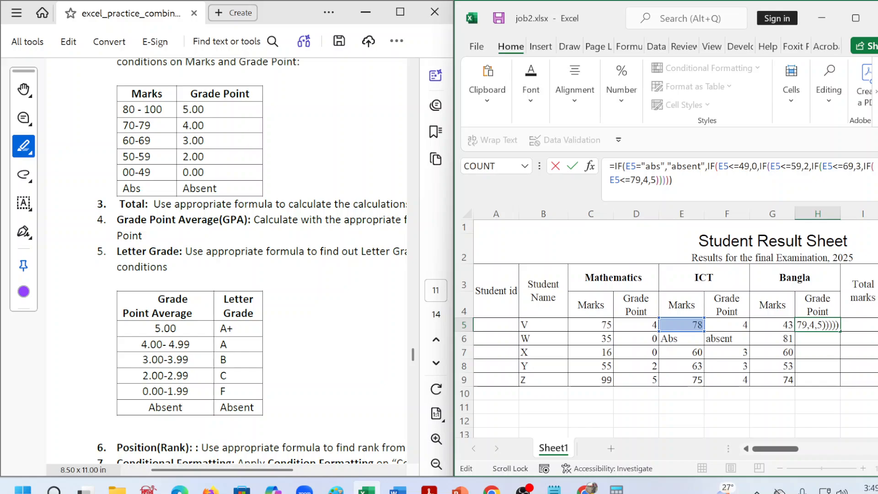
- Replace every E5 reference in the pasted H5 formula with g5 across all five IF tests
click(630, 166)
key(BackSpace)
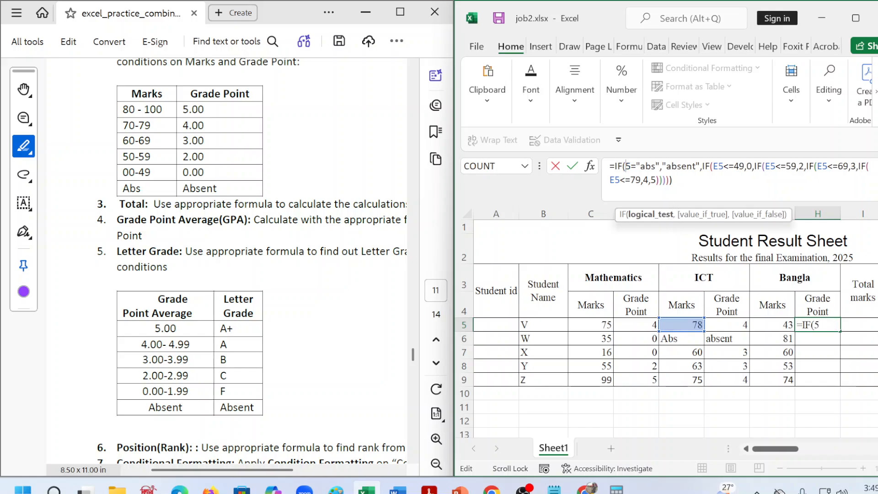
text(g)
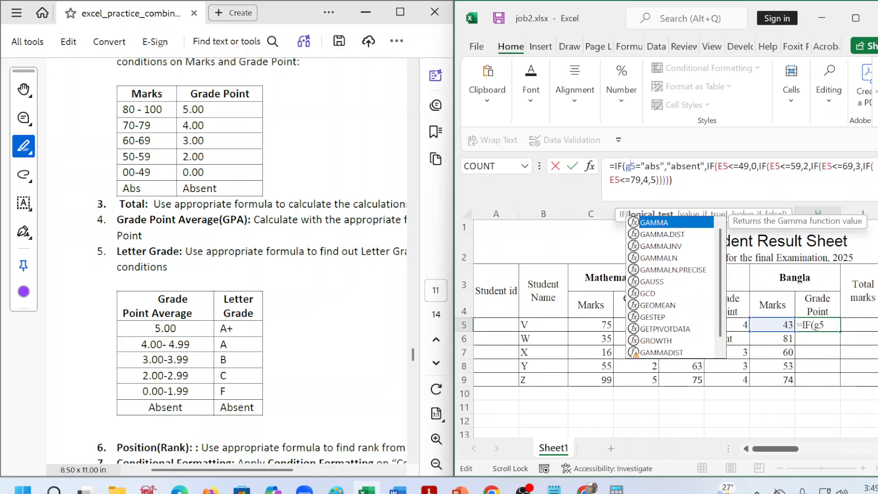
click(723, 166)
key(BackSpace)
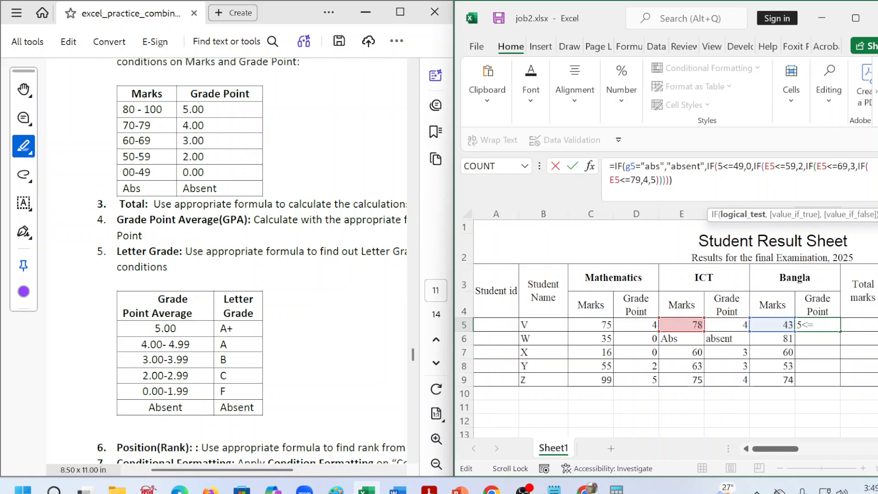
text(g)
click(774, 166)
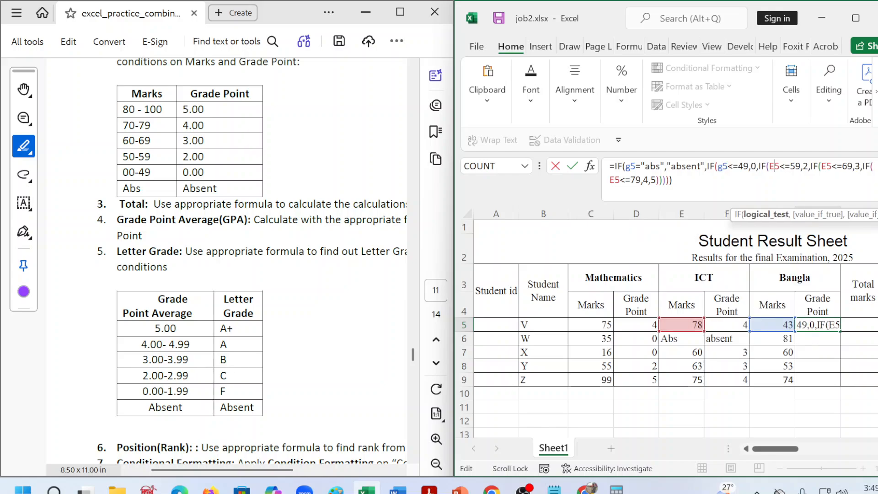
key(BackSpace)
text(g)
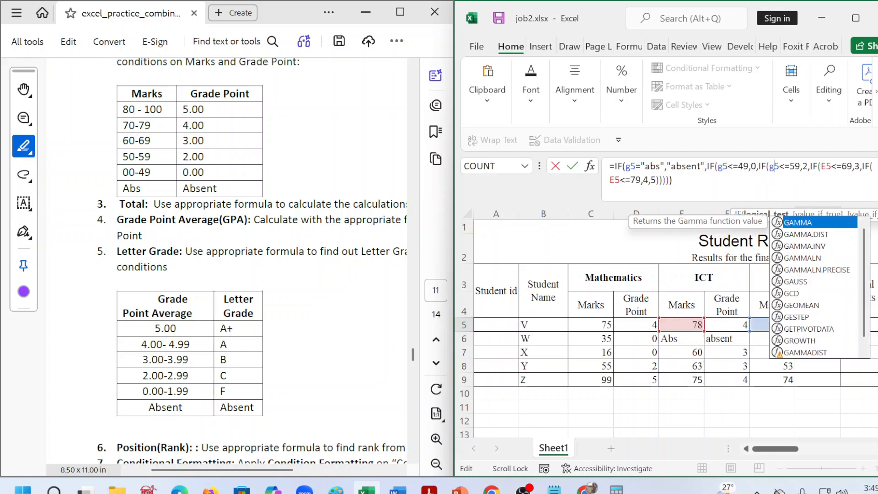
click(825, 166)
key(BackSpace)
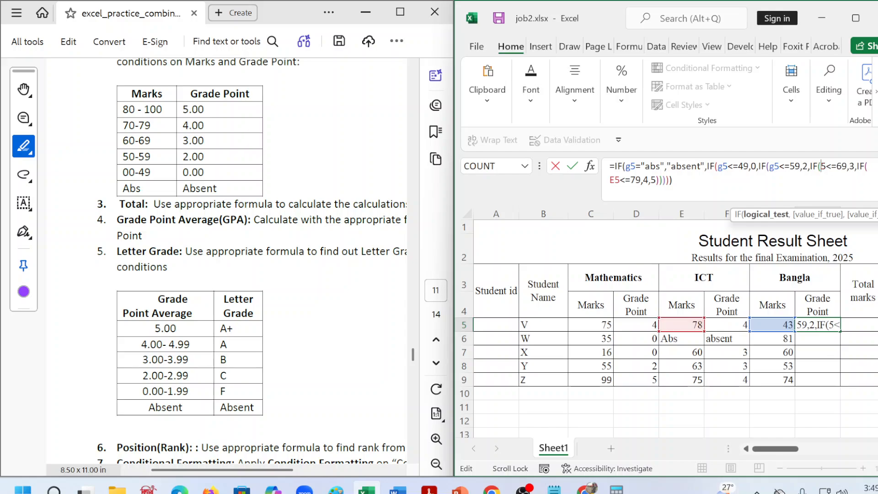
text(g)
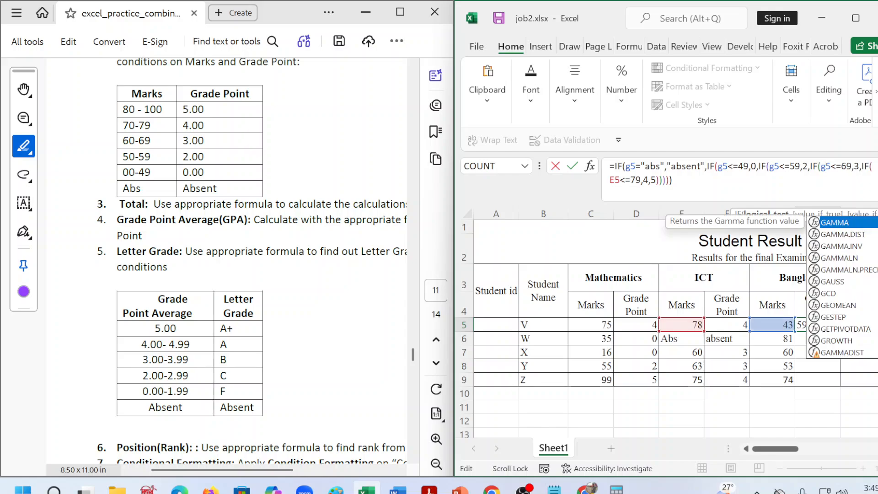
click(614, 181)
key(BackSpace)
text(g)
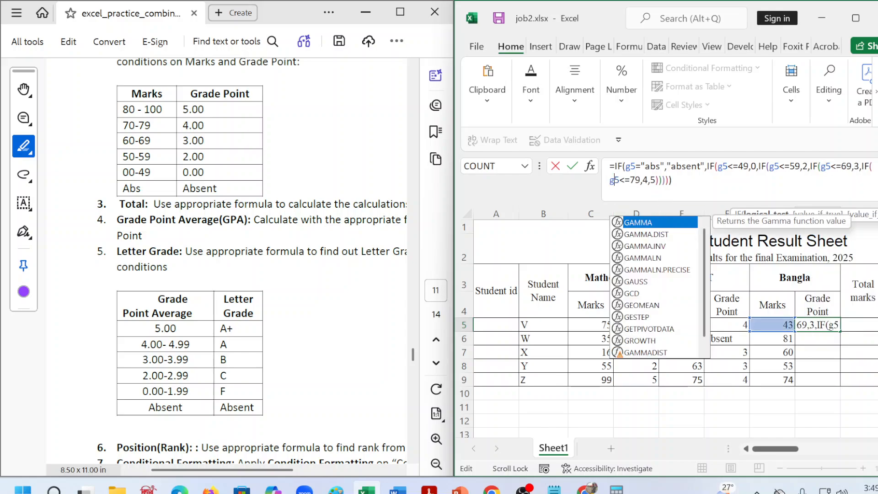
- Enter the H5 formula and fill it down to H9 for the Bangla grade points
click(673, 180)
key(Return)
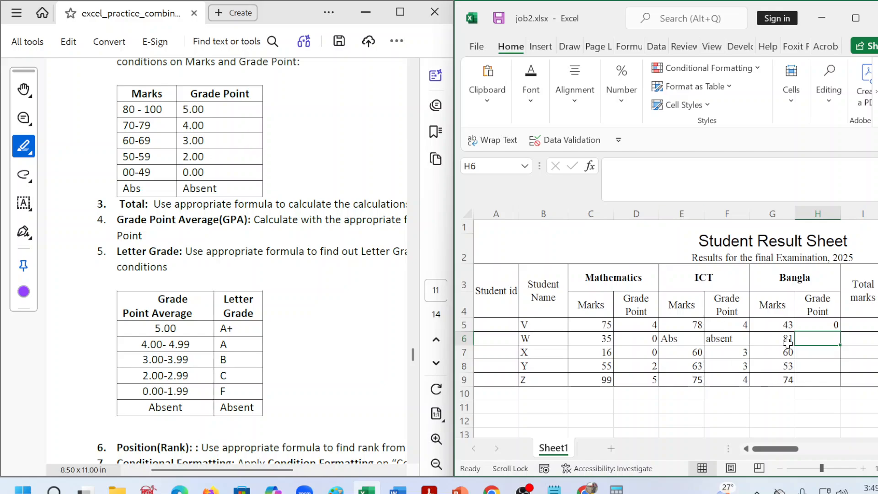
click(804, 324)
drag(839, 330, 826, 380)
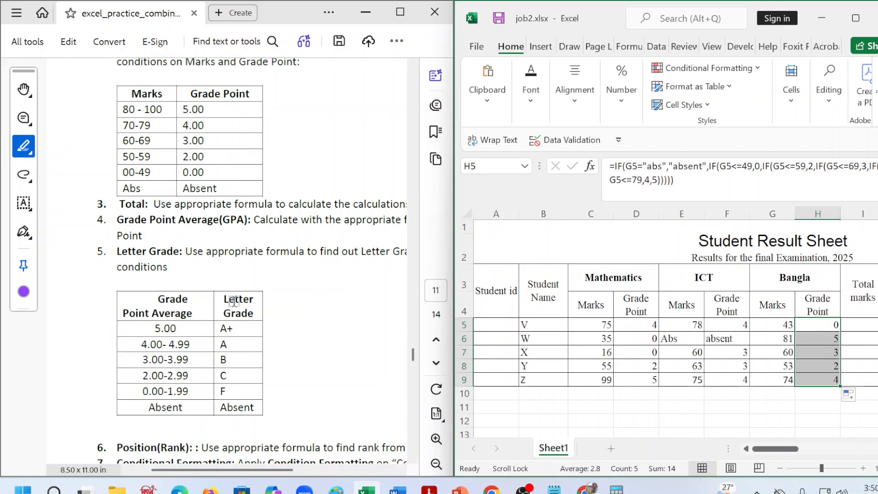
- Review the subject grade points and the empty Total marks to Comments columns against the PDF's calculation instructions
click(848, 409)
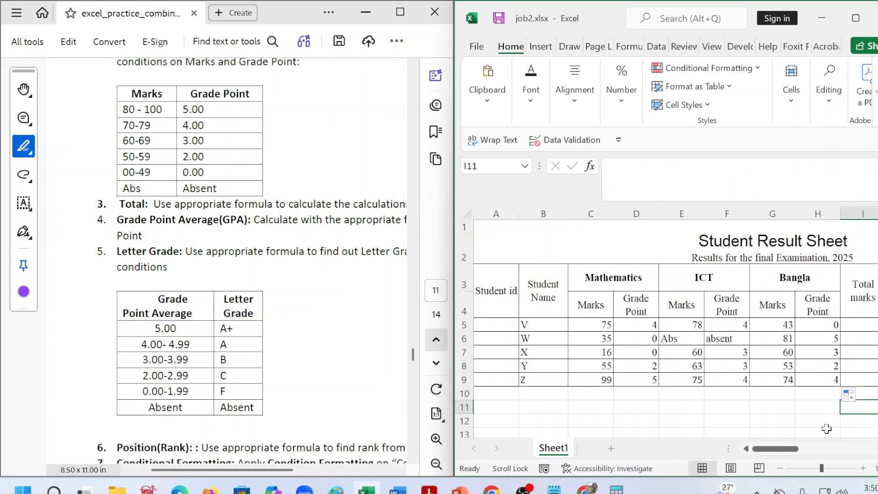
drag(778, 453, 806, 452)
click(678, 325)
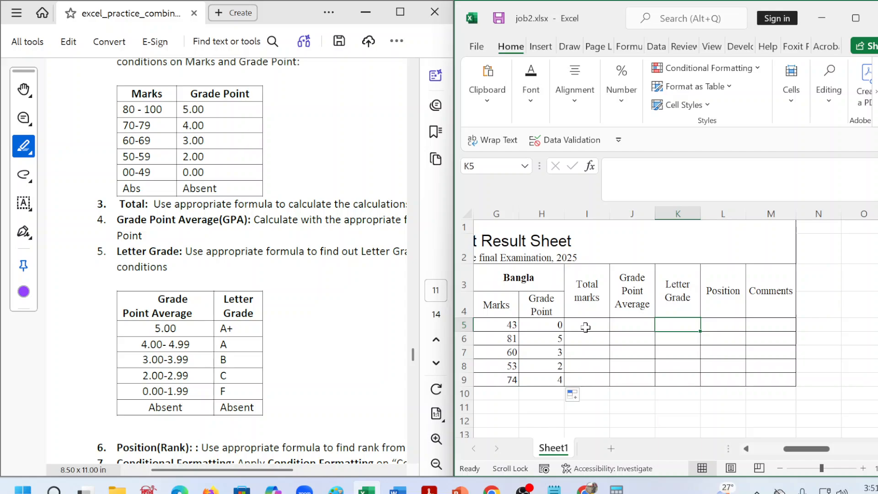
click(544, 379)
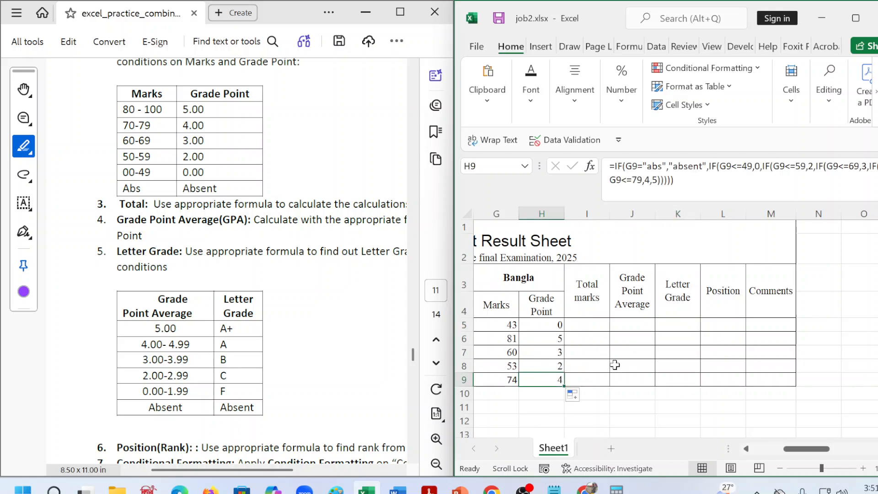
click(759, 339)
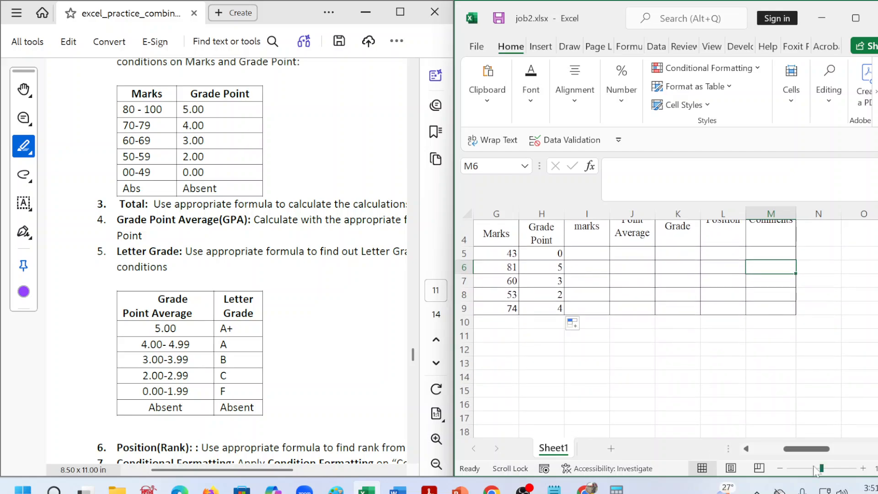
scroll(603, 389, left, 6)
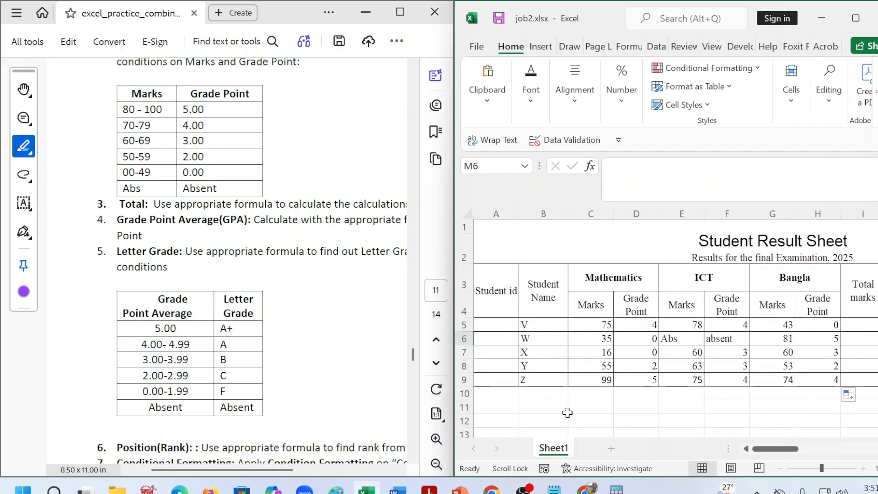
scroll(285, 364, down, 5)
scroll(285, 363, up, 3)
scroll(285, 364, up, 3)
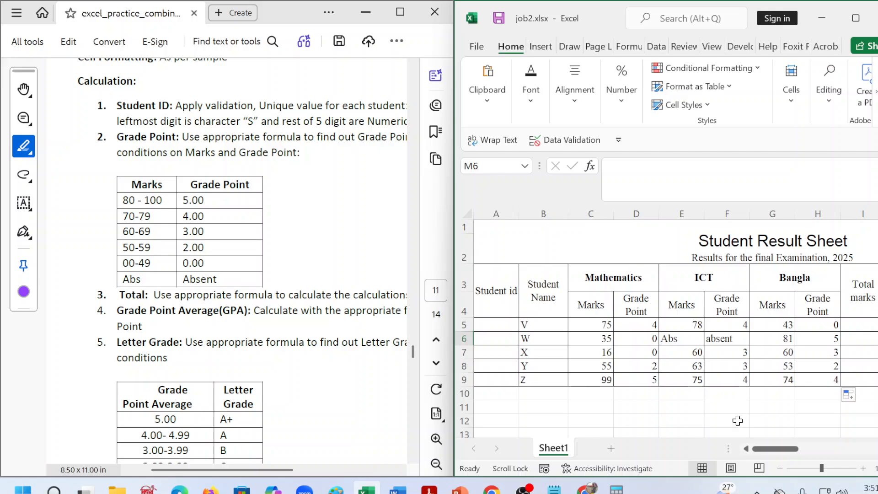
click(731, 423)
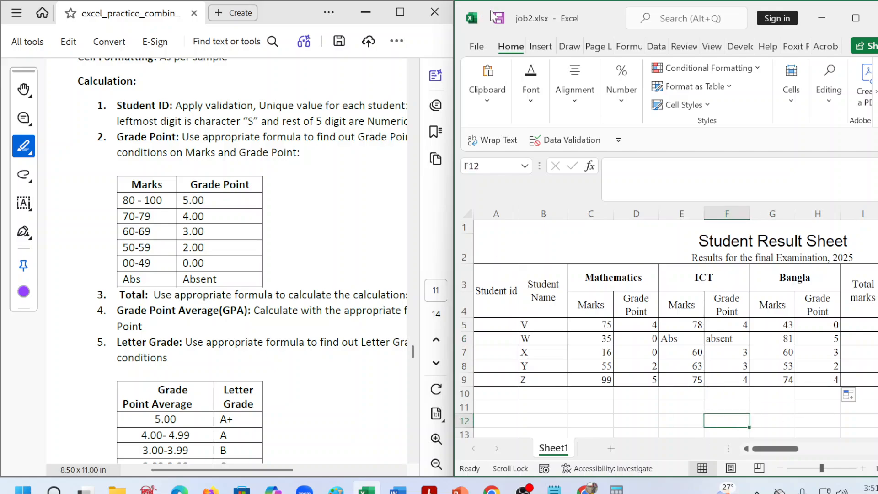
- Close the job2.xlsx workbook, then close excel_practice_combined.pdf without saving its changes
click(875, 18)
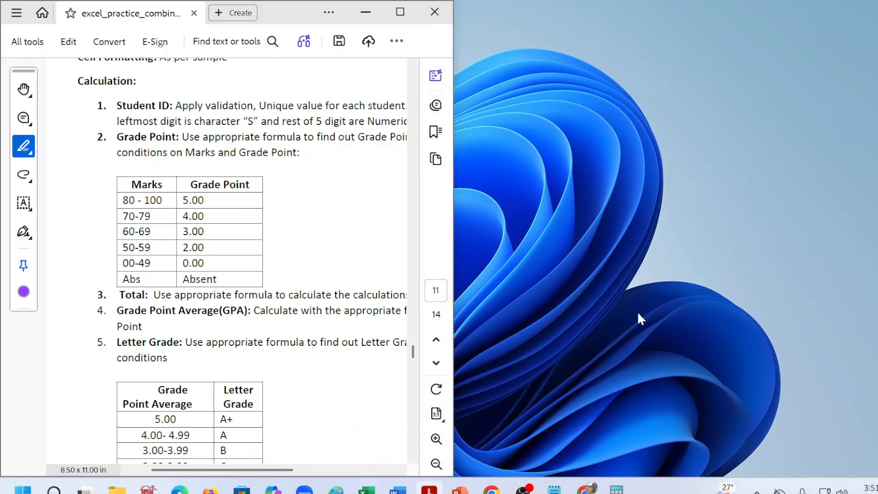
click(434, 11)
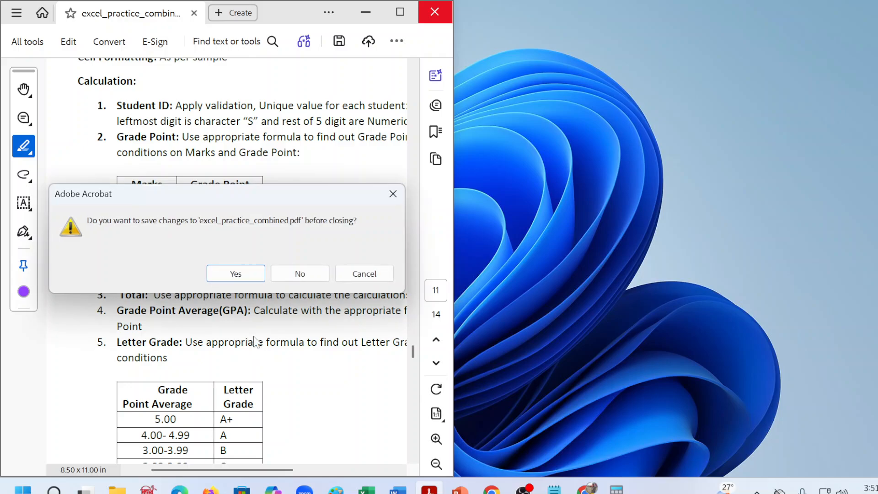
click(302, 273)
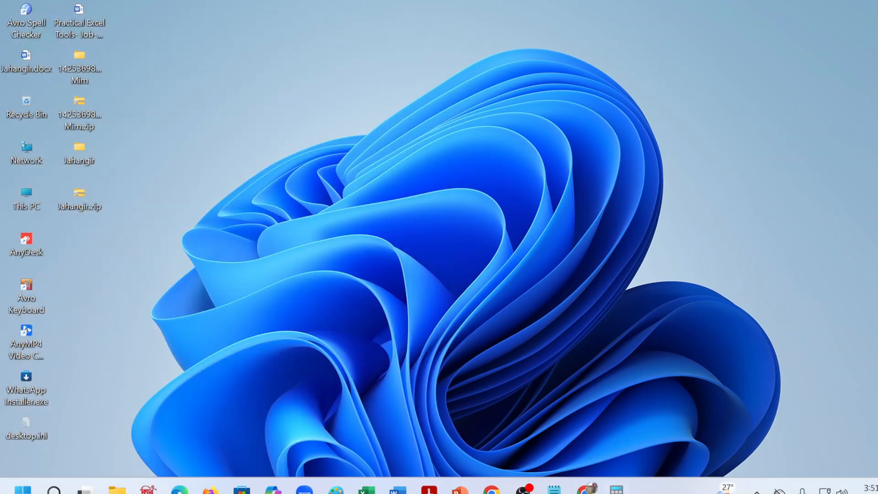